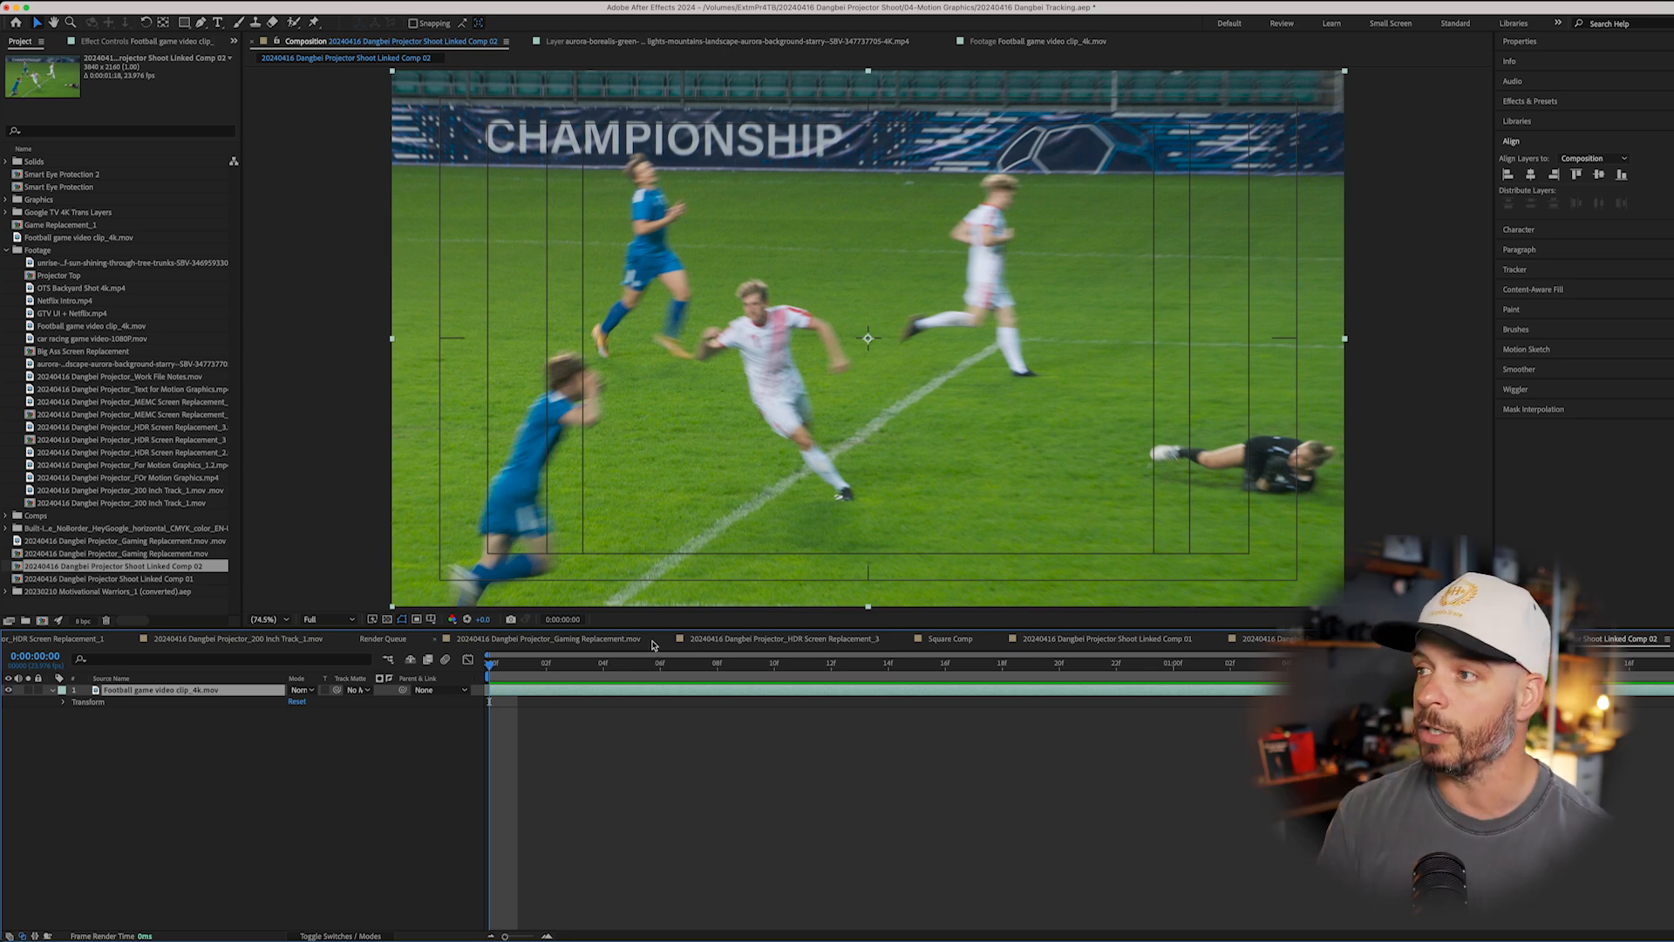
Play back the football clip in the composition to review the footage
left_click(610, 743)
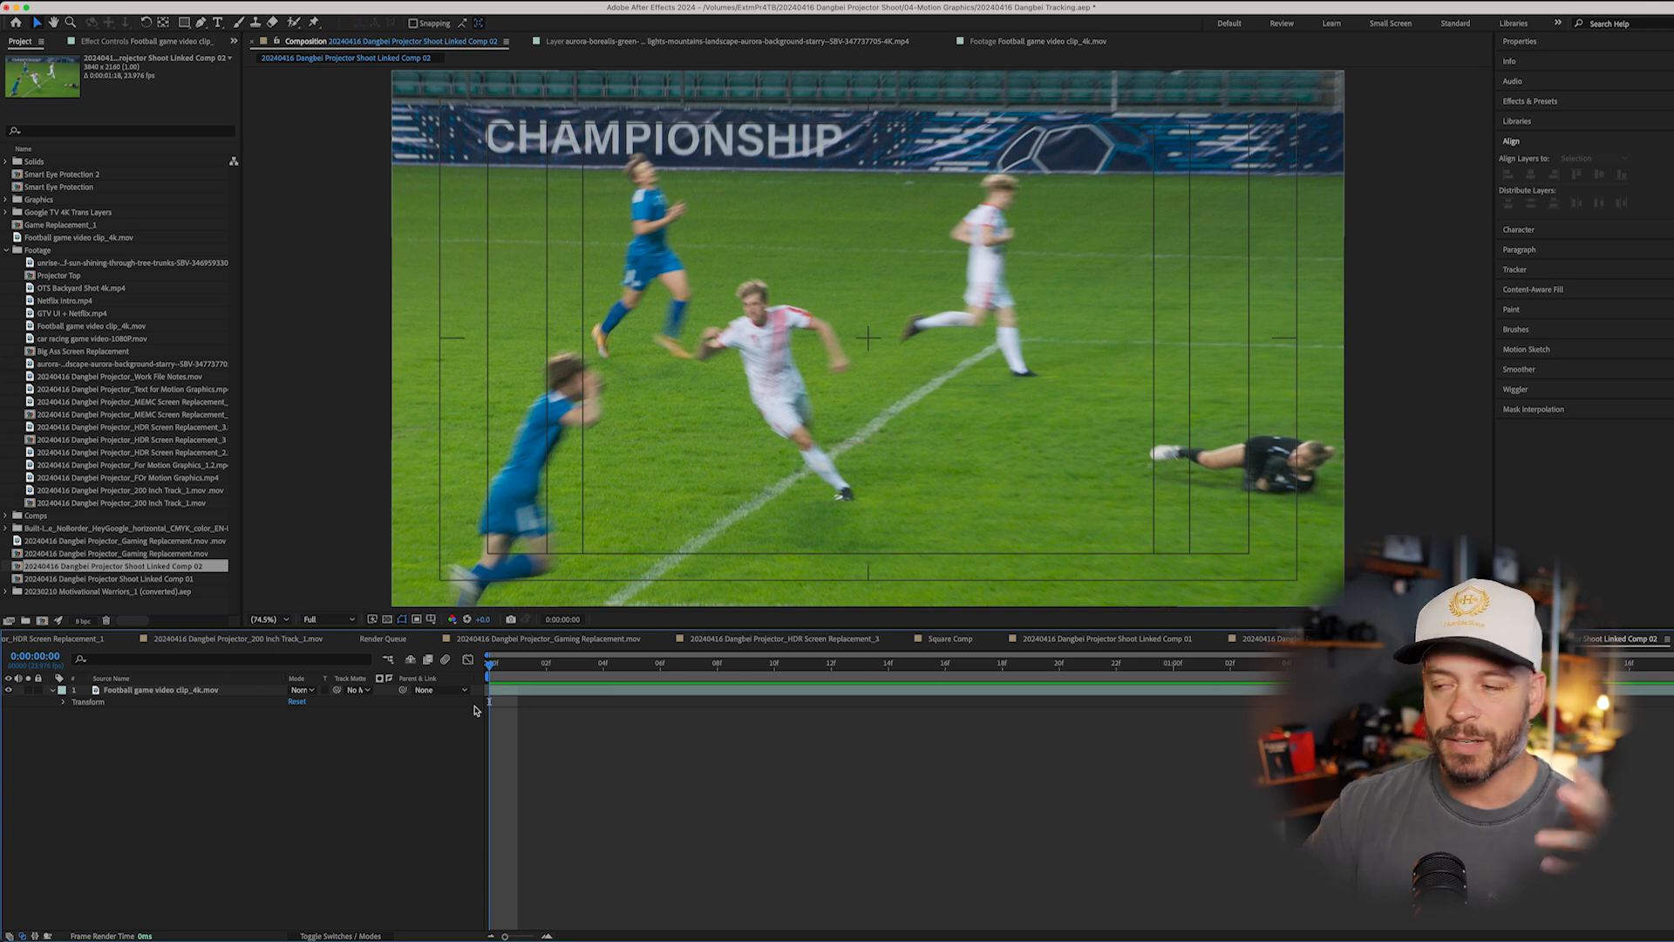
left_click(514, 691)
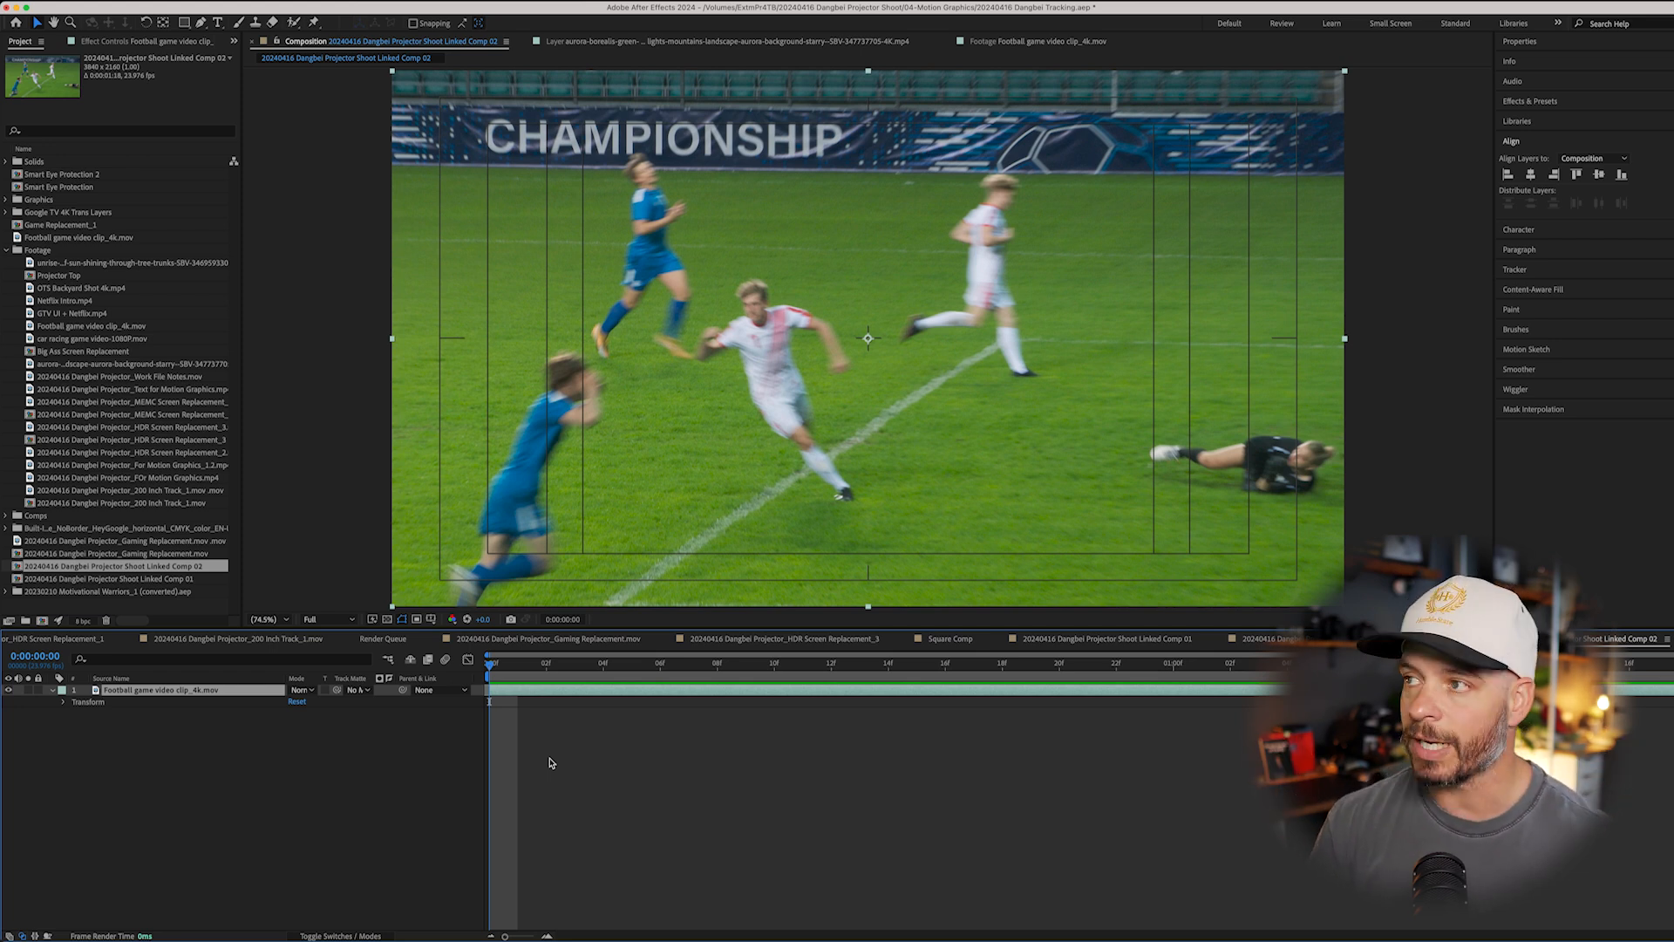
key("space")
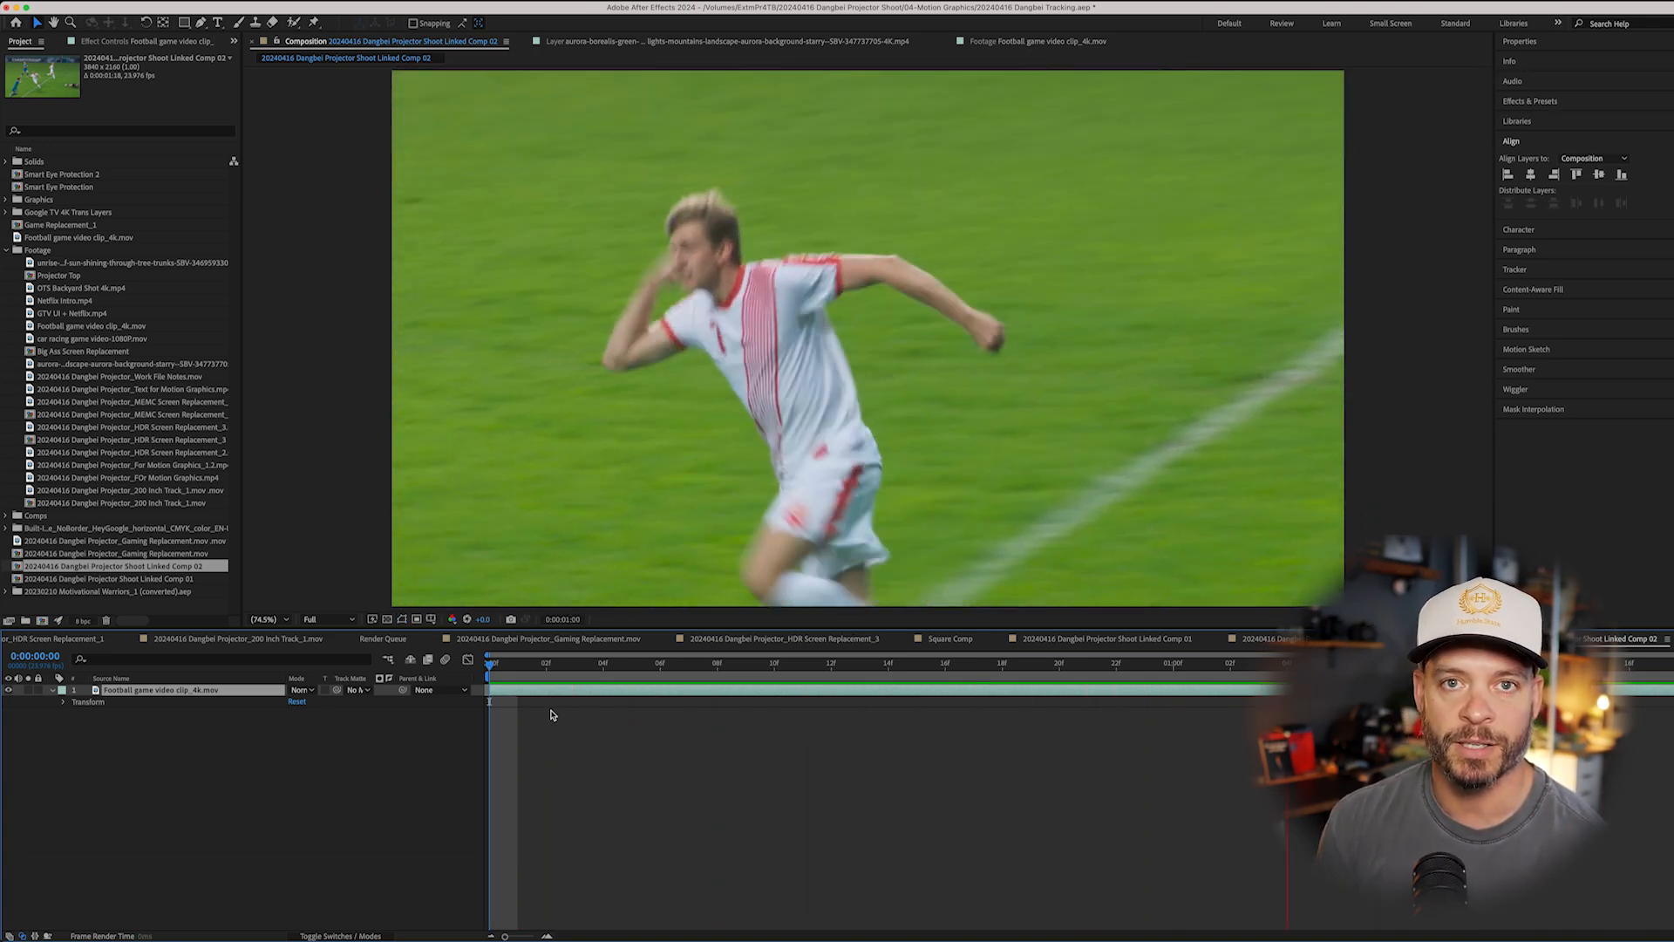
key("space")
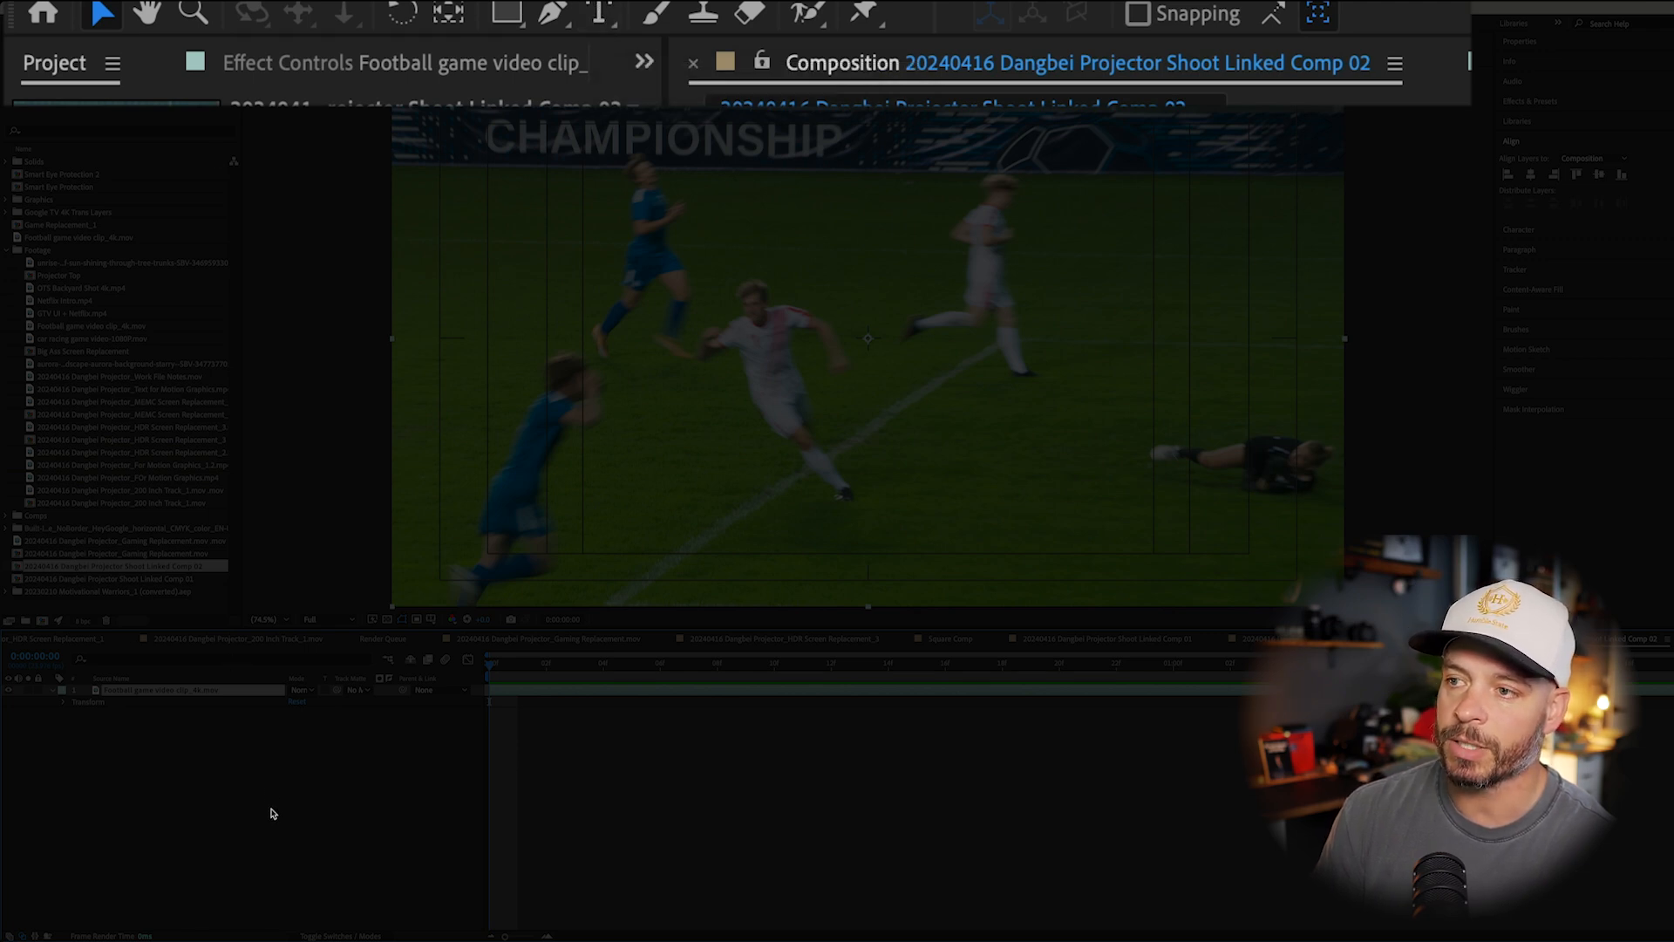
Add a text layer reading "GOAL!" over the player in the middle of the frame
left_click(608, 9)
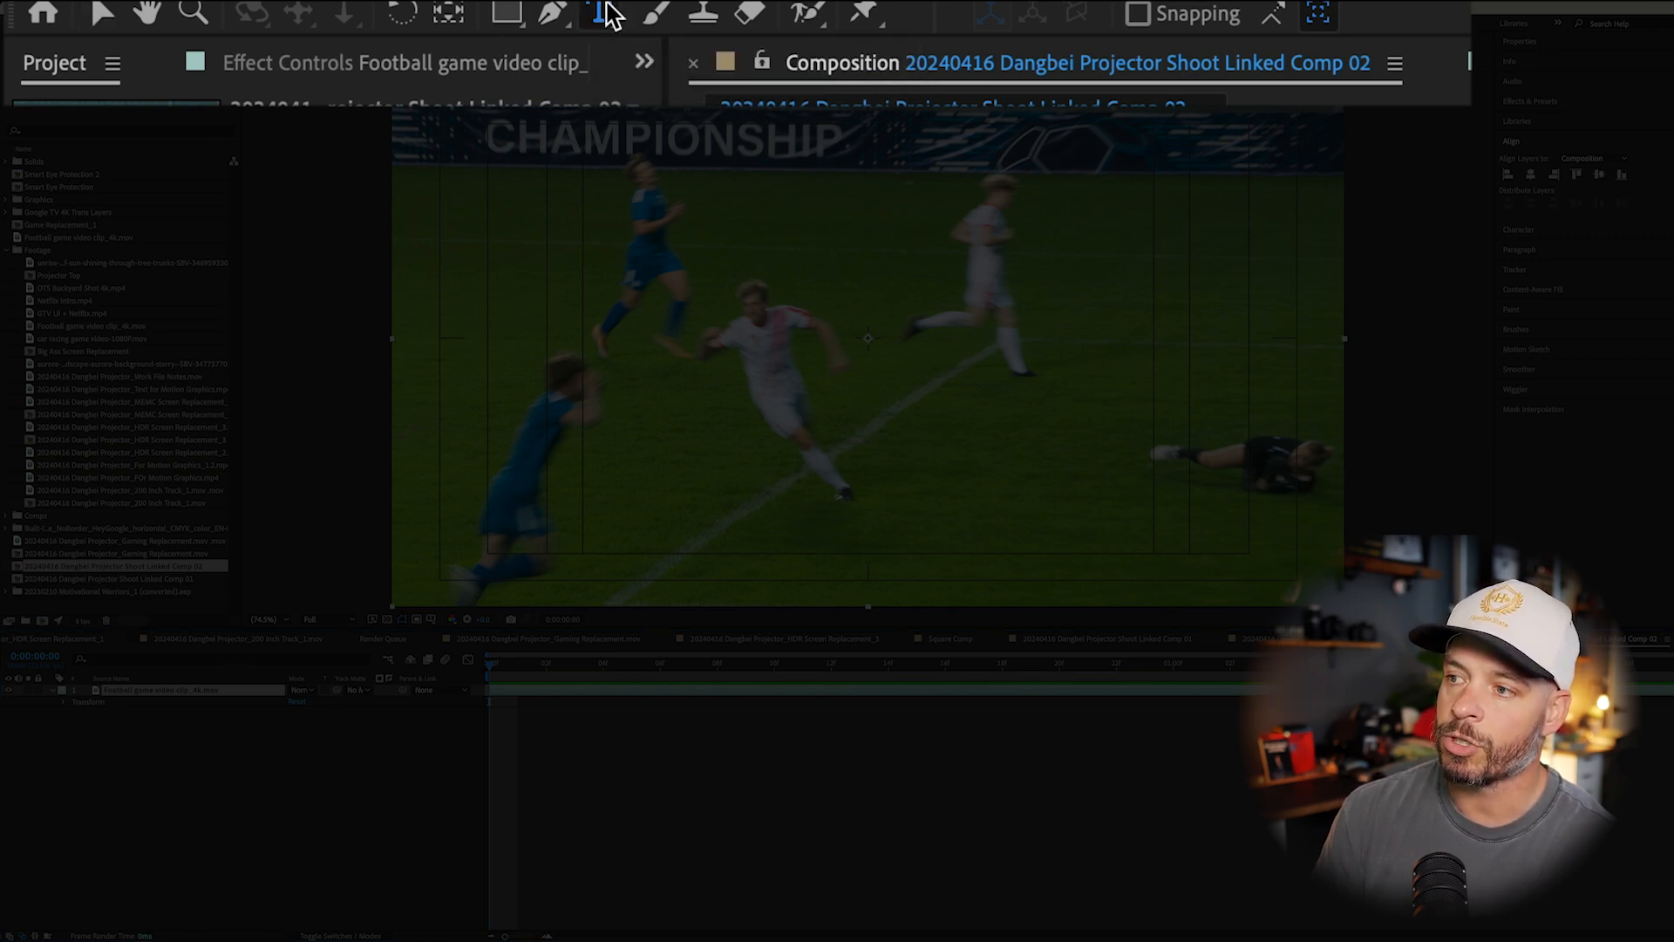
left_click(783, 320)
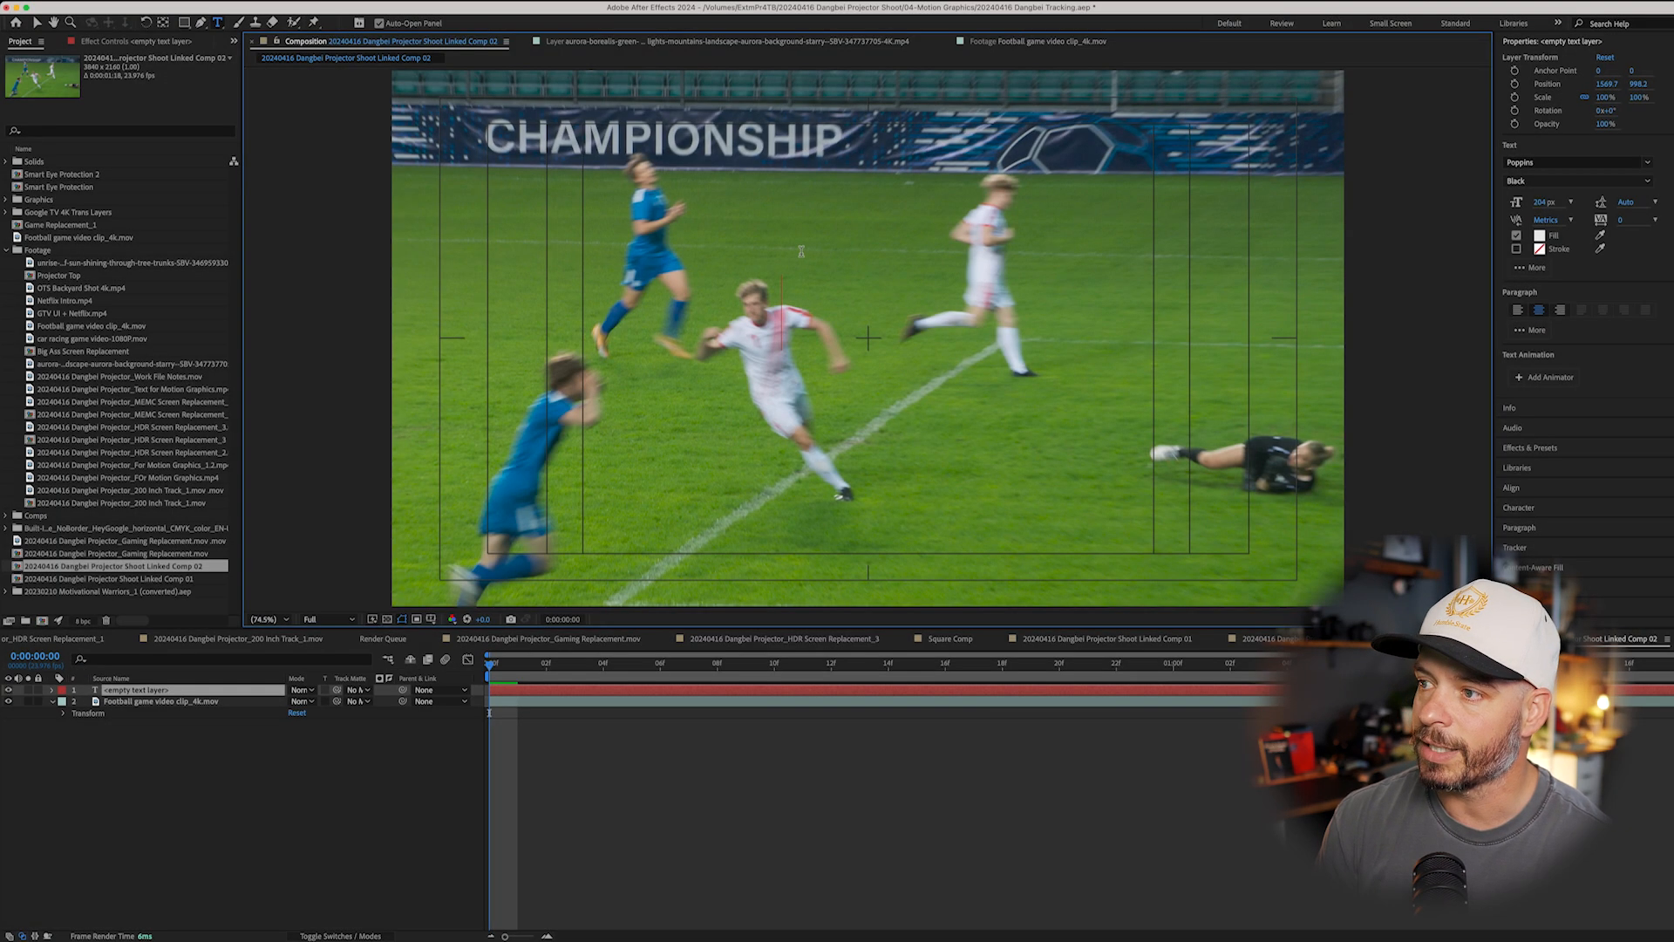
type("GOAL")
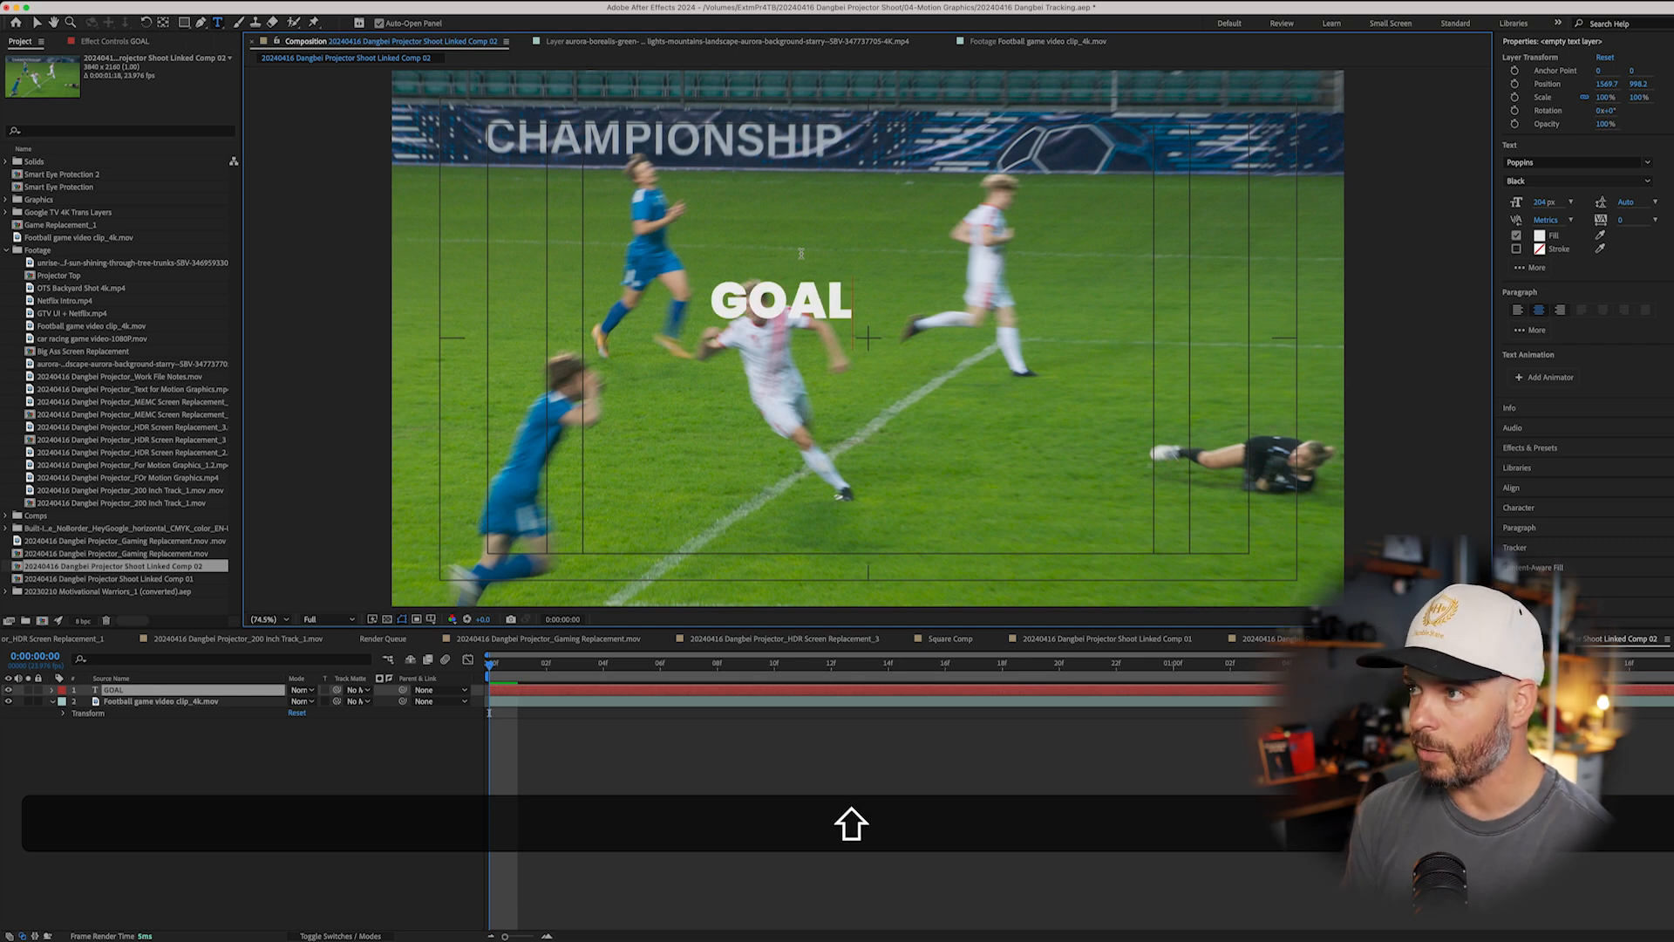
type("!")
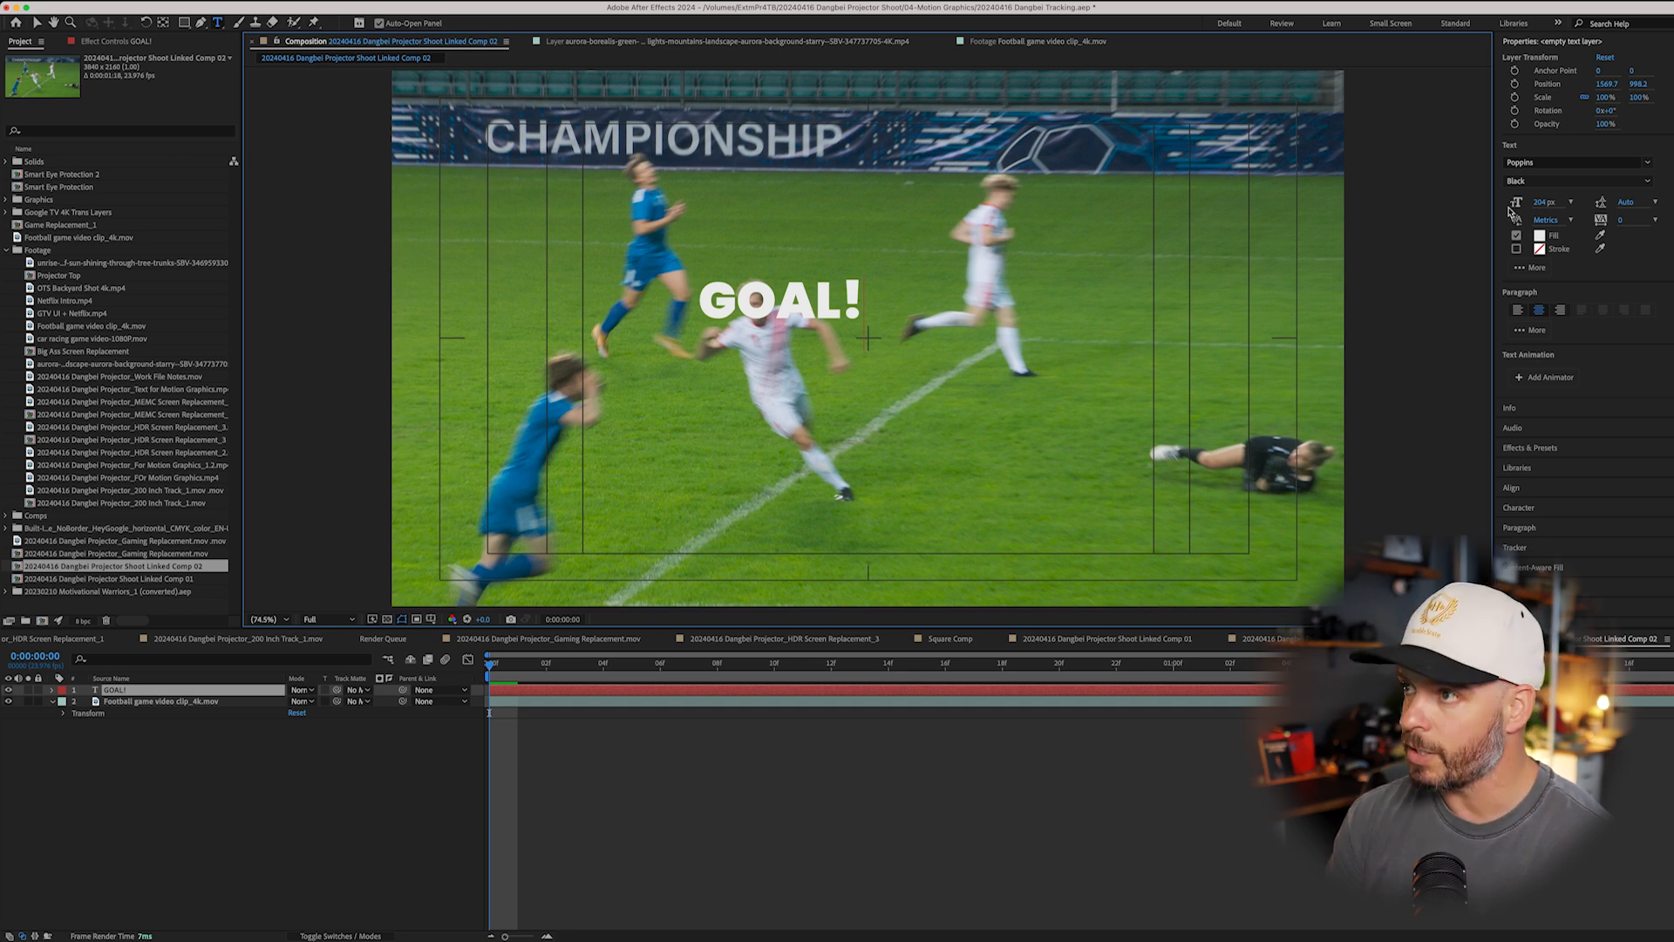
Set the font size of the whole GOAL! text to 312 px
key("super+a")
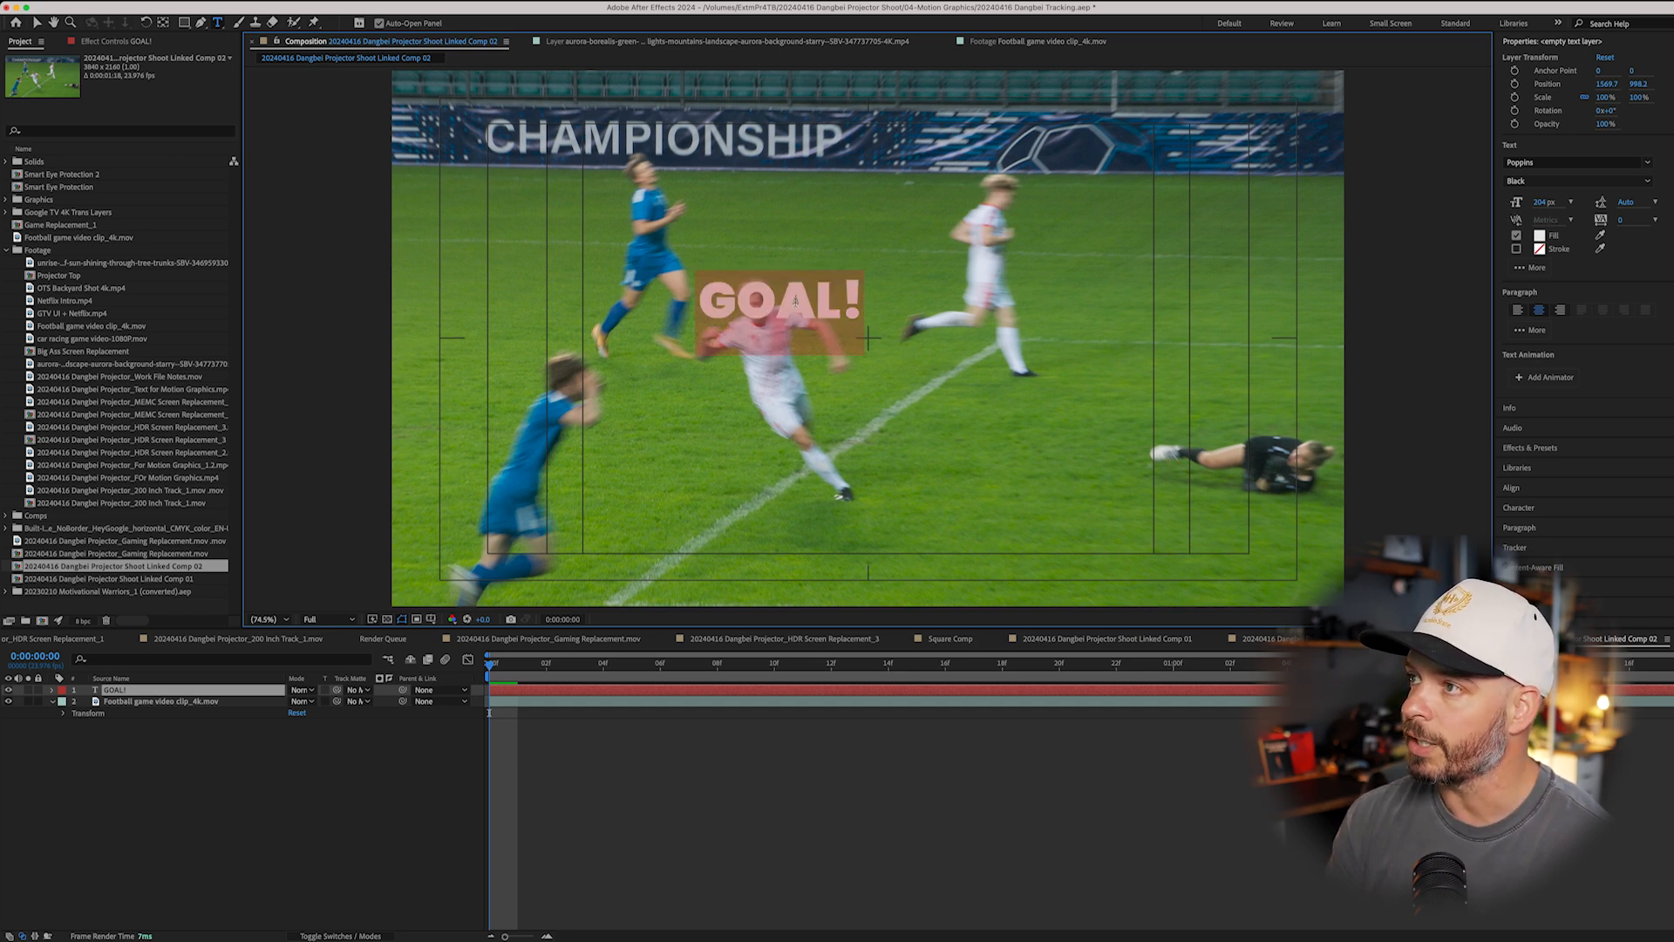
key("super+a")
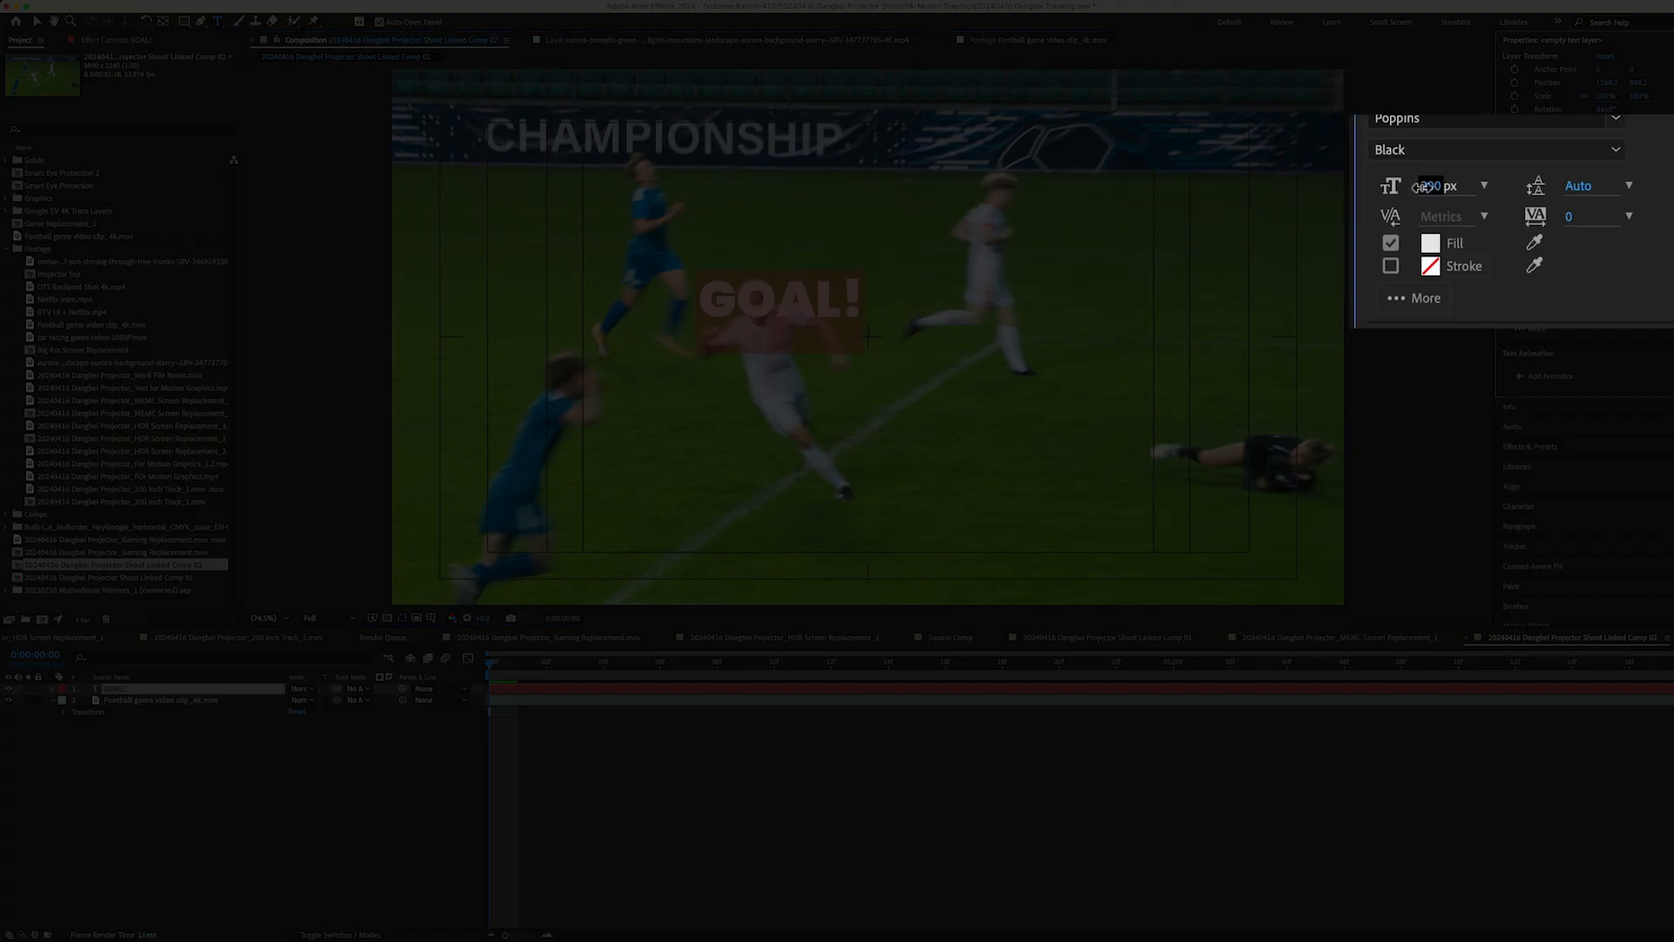
left_click_drag(1421, 187, 1601, 199)
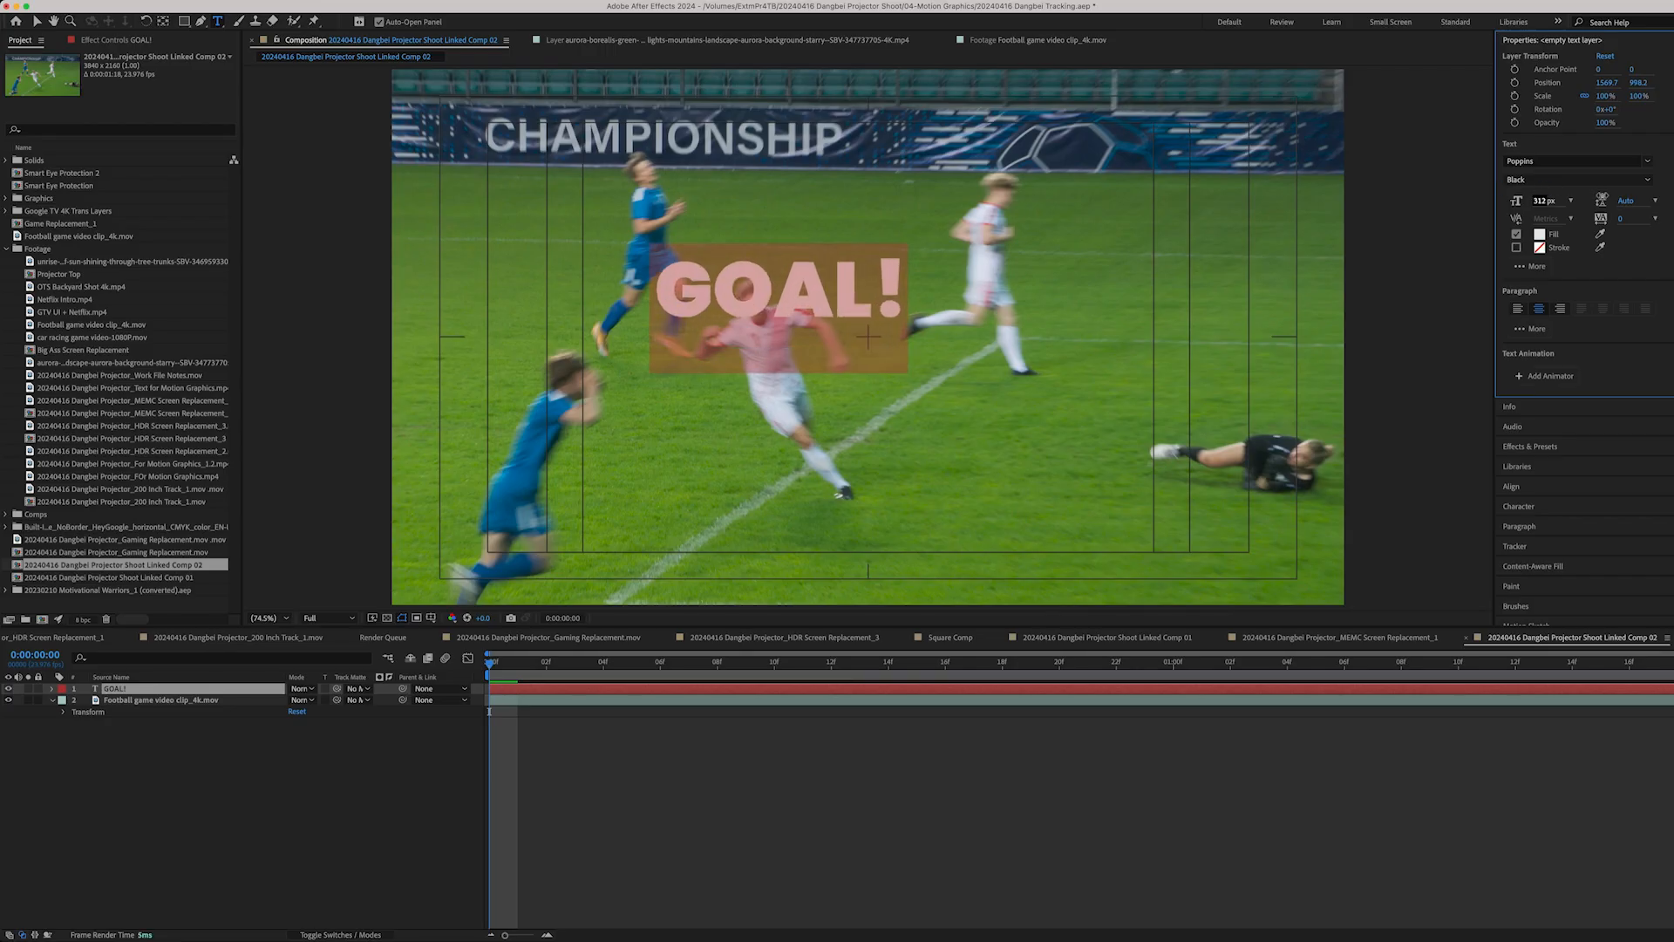
left_click(964, 757)
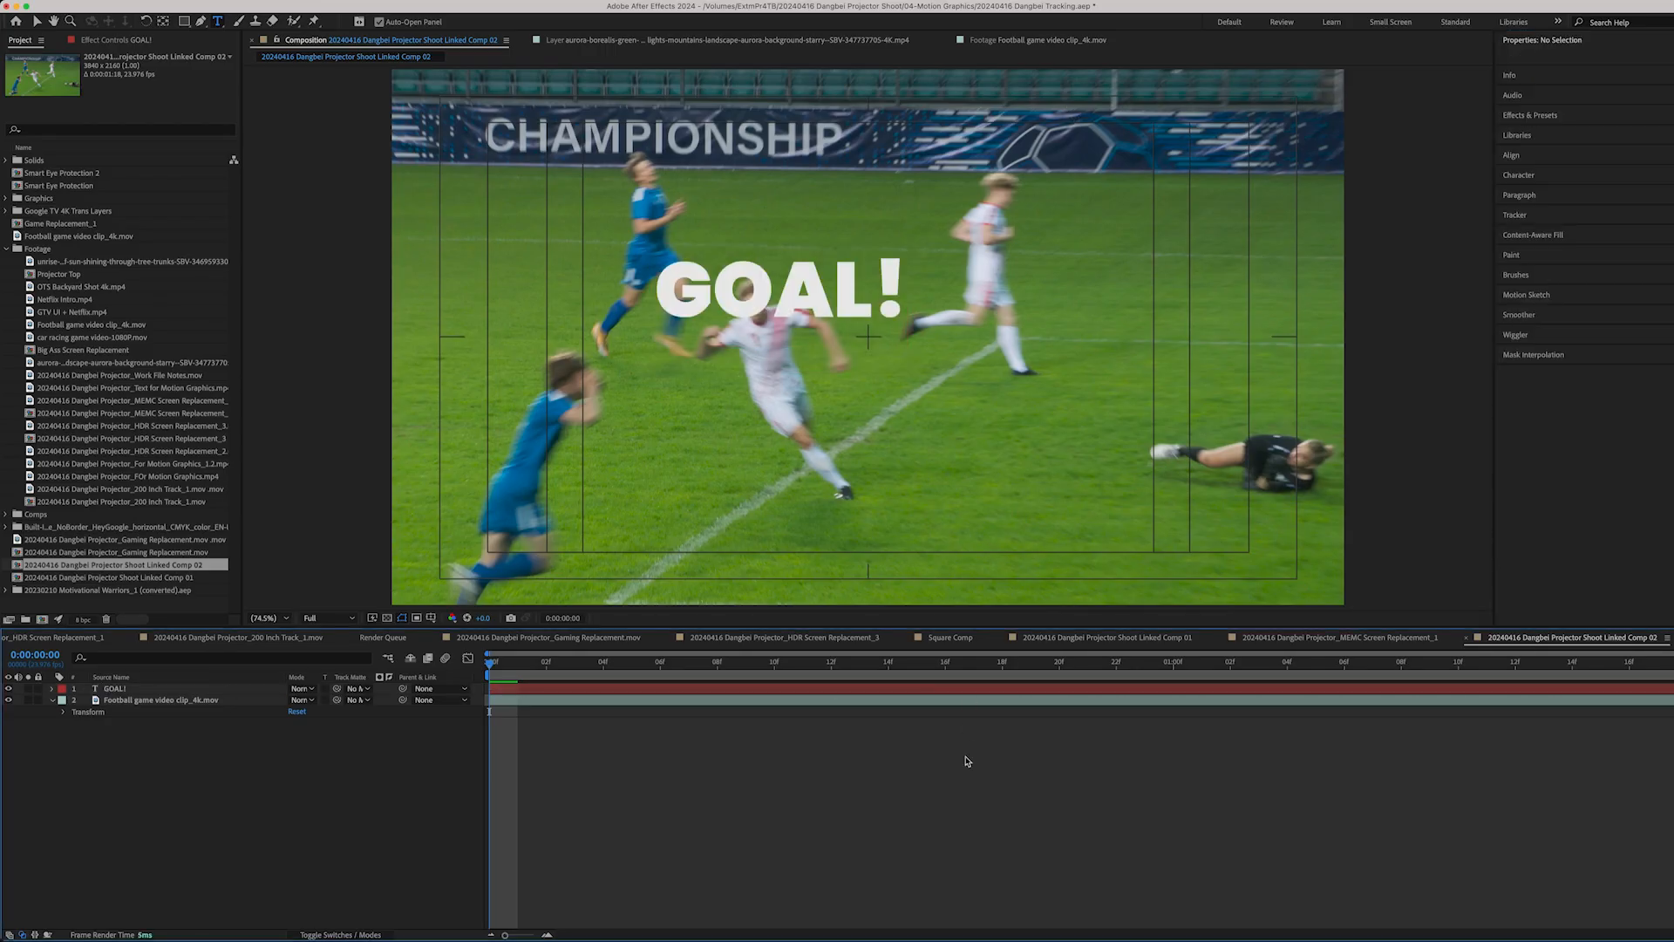
Expand the GOAL! layer's transform properties and scale the text up to 147%
left_click(933, 688)
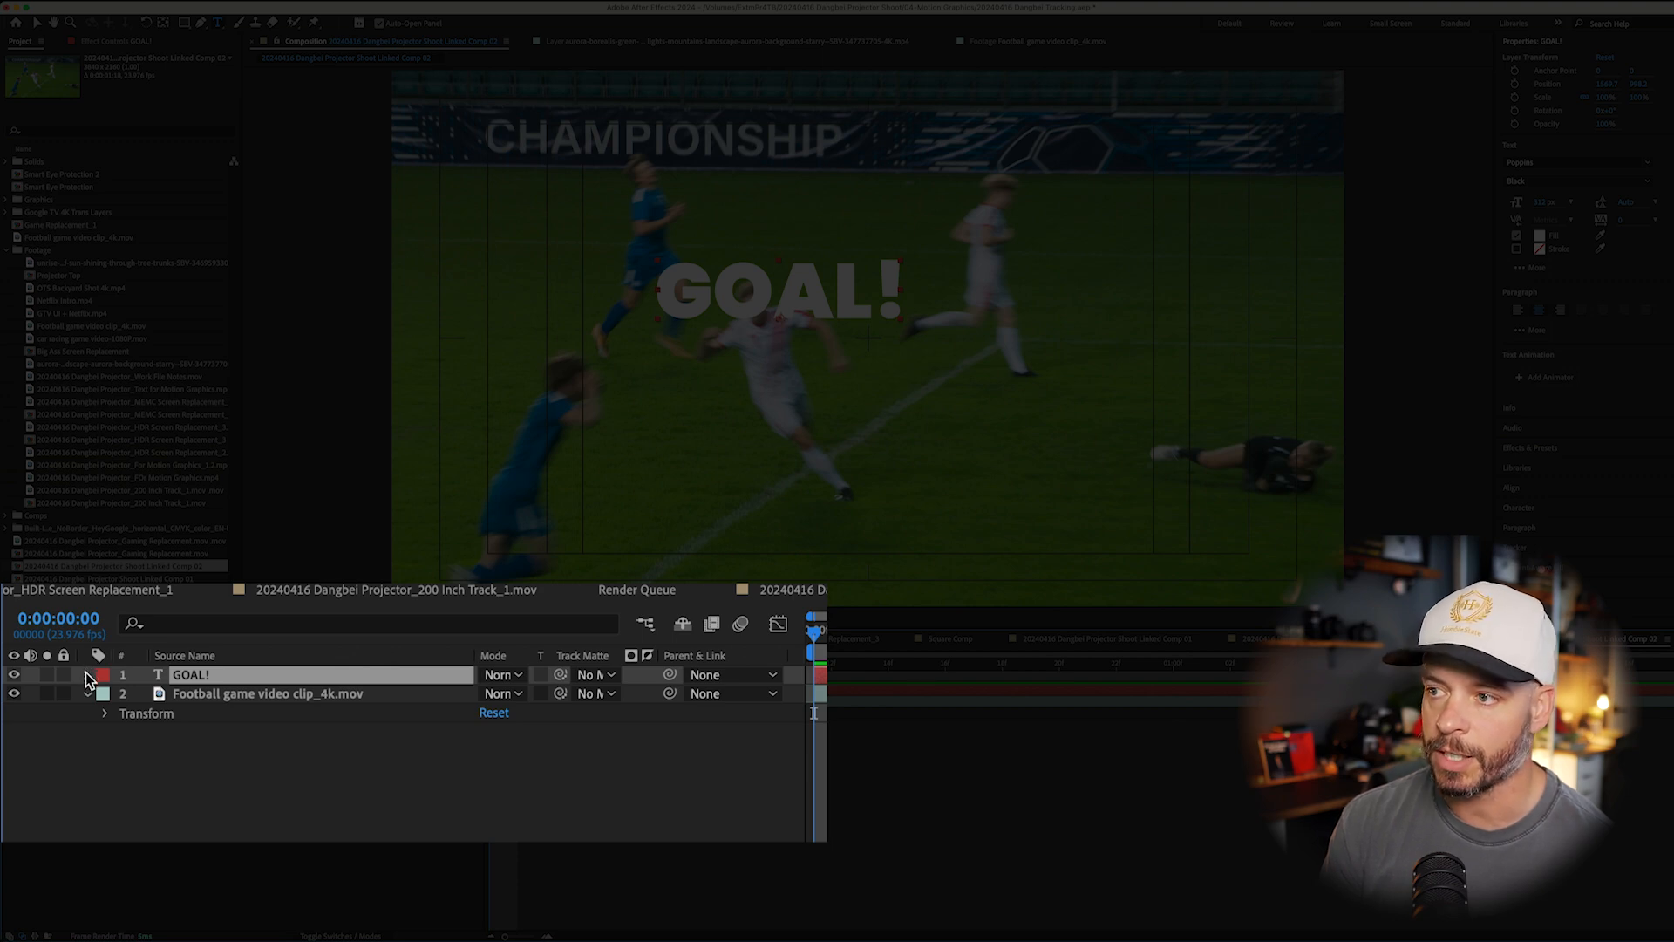
left_click(87, 675)
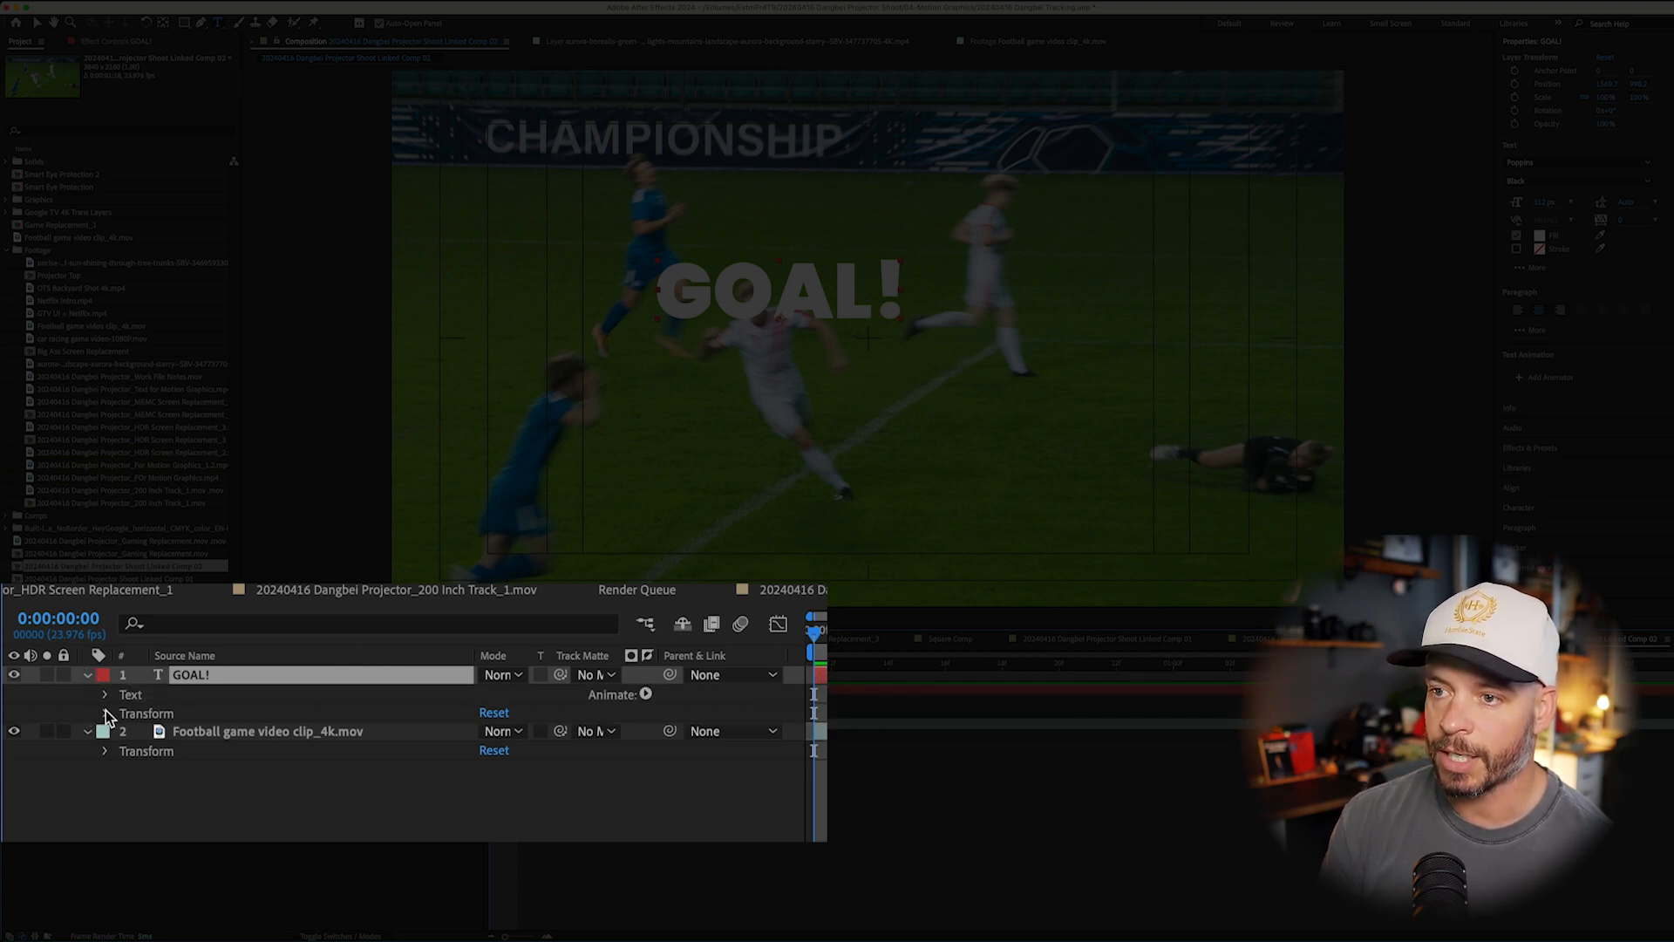
left_click(105, 713)
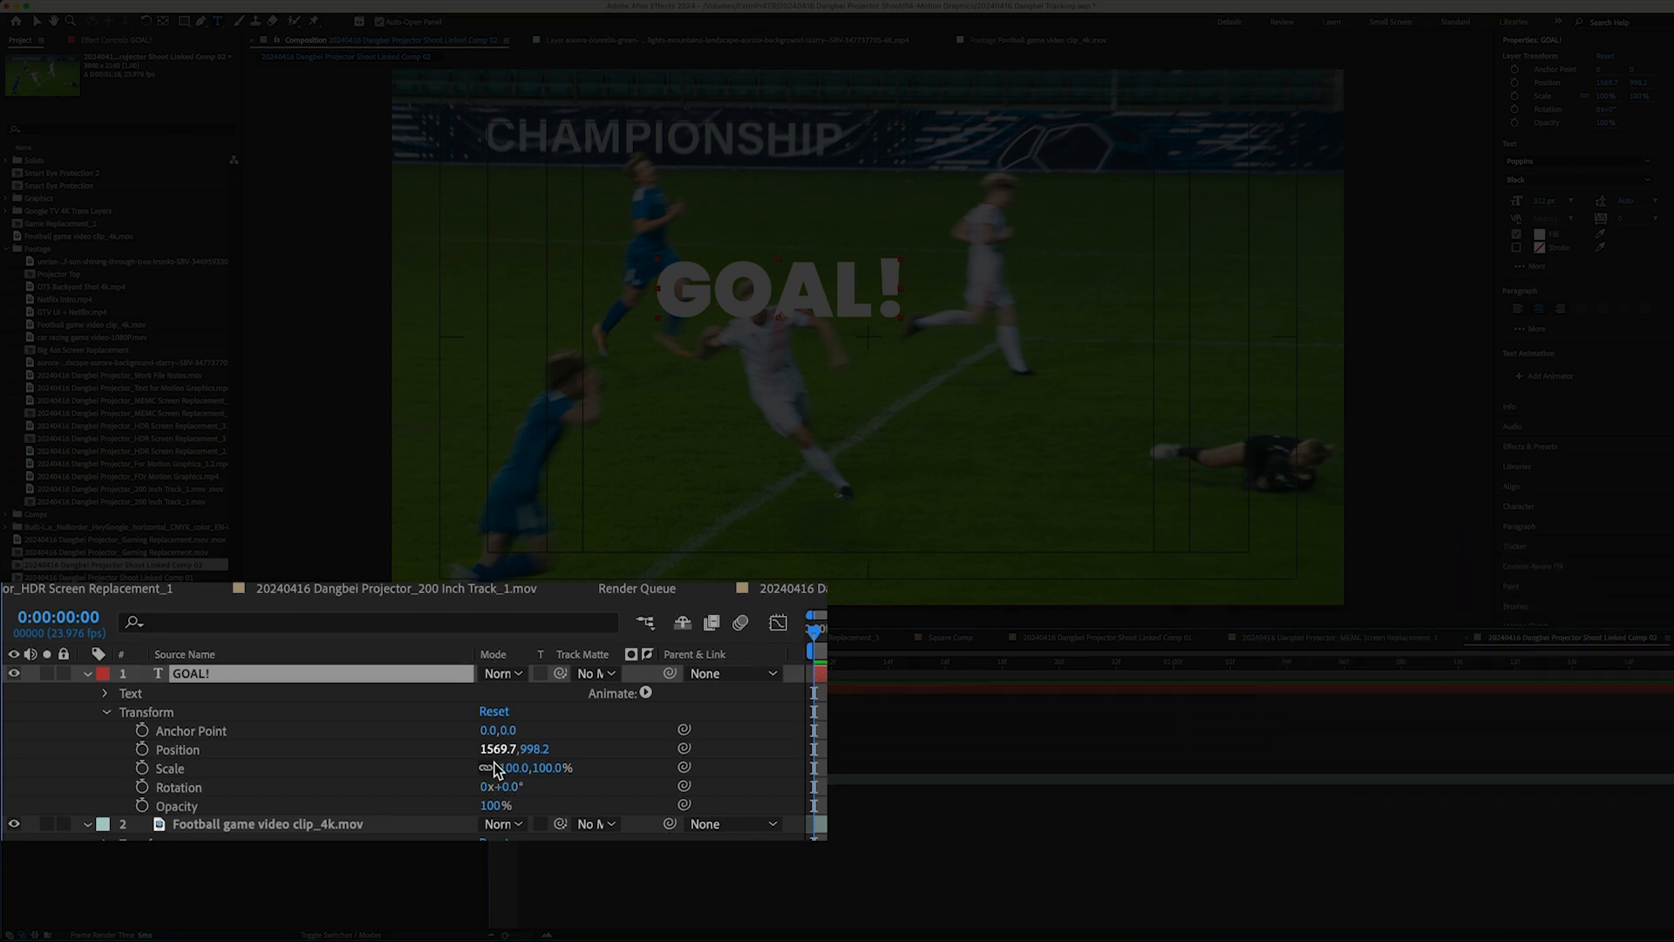
left_click_drag(518, 767, 588, 781)
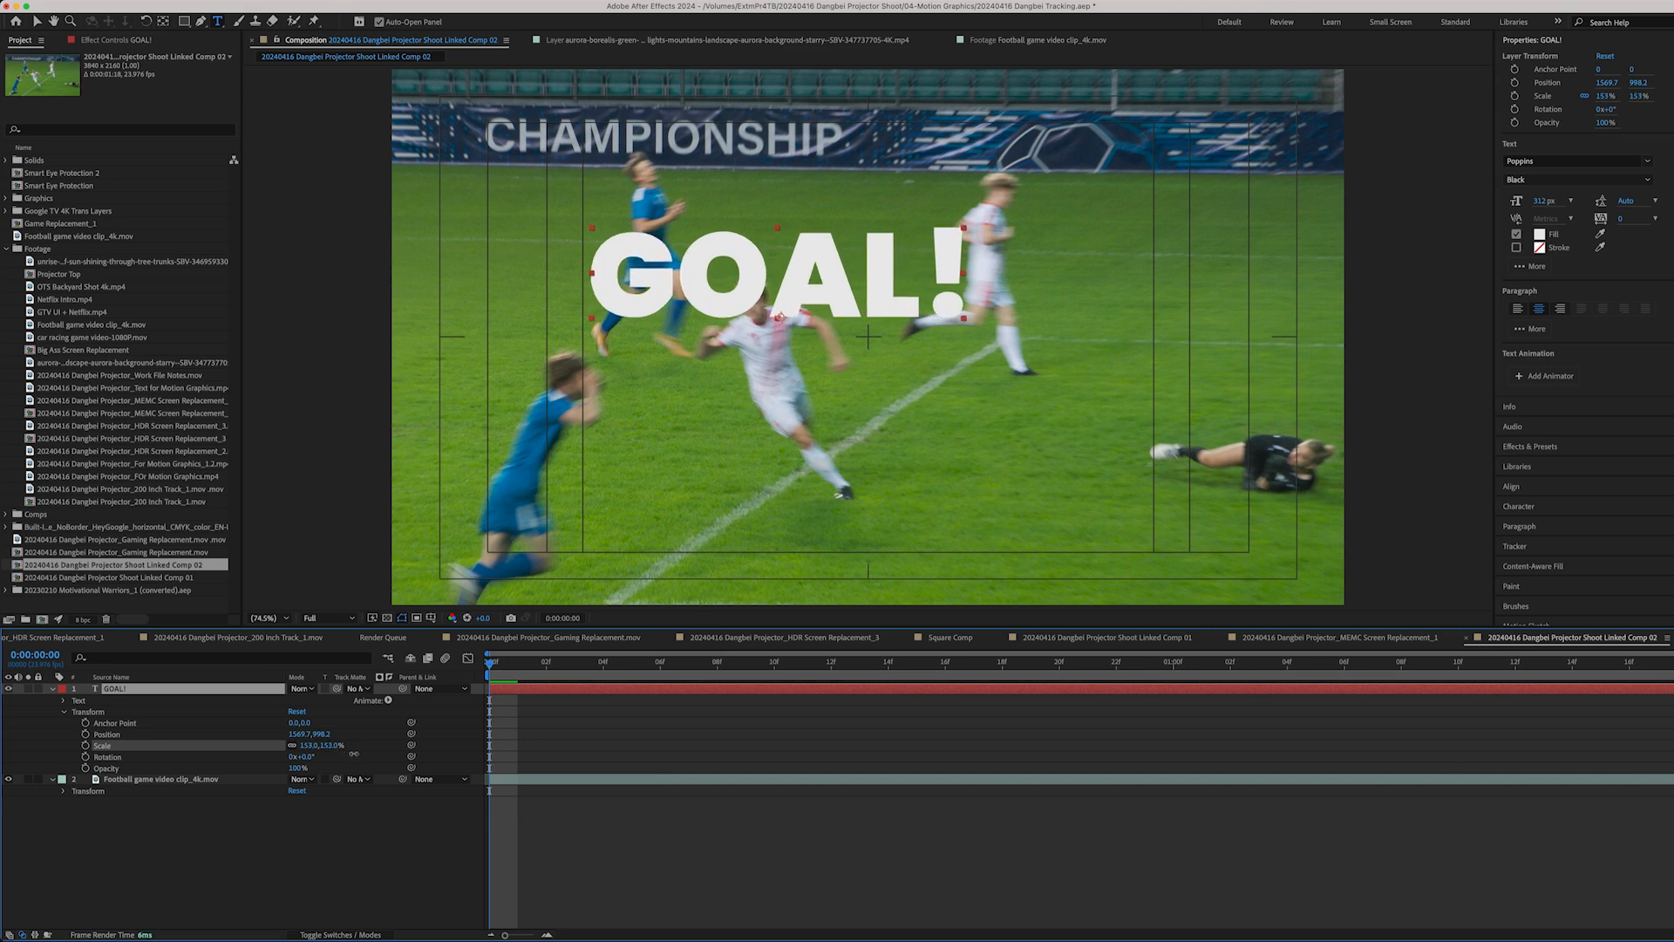
mouse_move(354, 753)
left_mouse_down()
mouse_move(315, 748)
mouse_move(377, 764)
mouse_move(355, 766)
left_mouse_up()
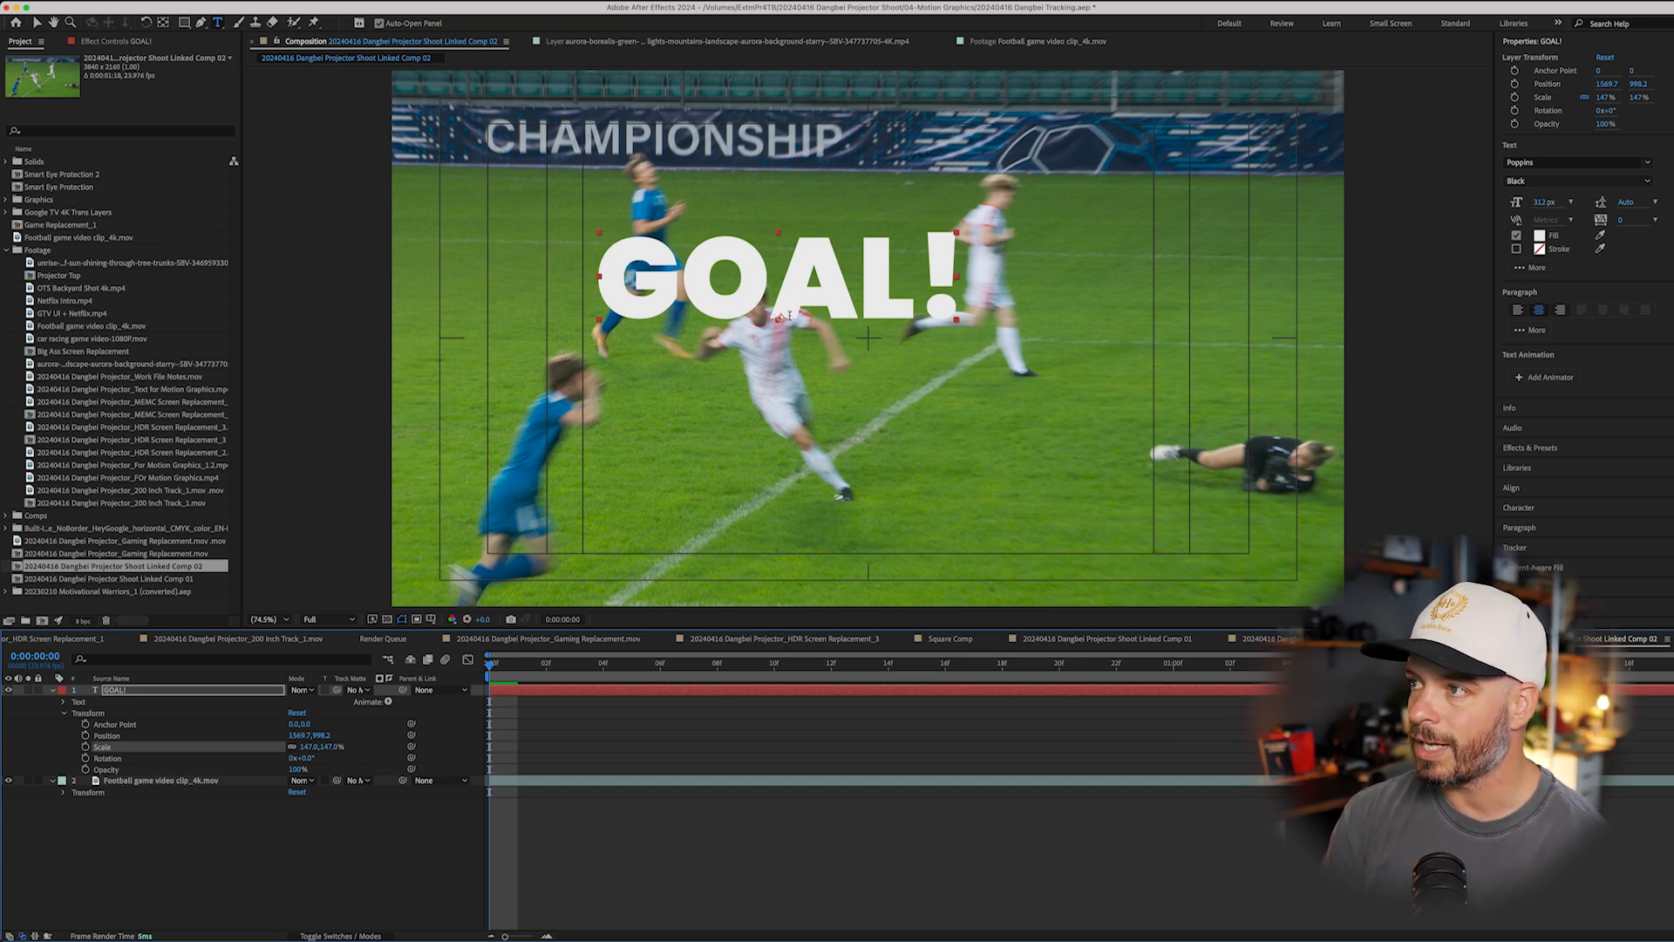
Try scaling the GOAL! text from a top-centre and a top-left anchor point, ending at 205%
key("v")
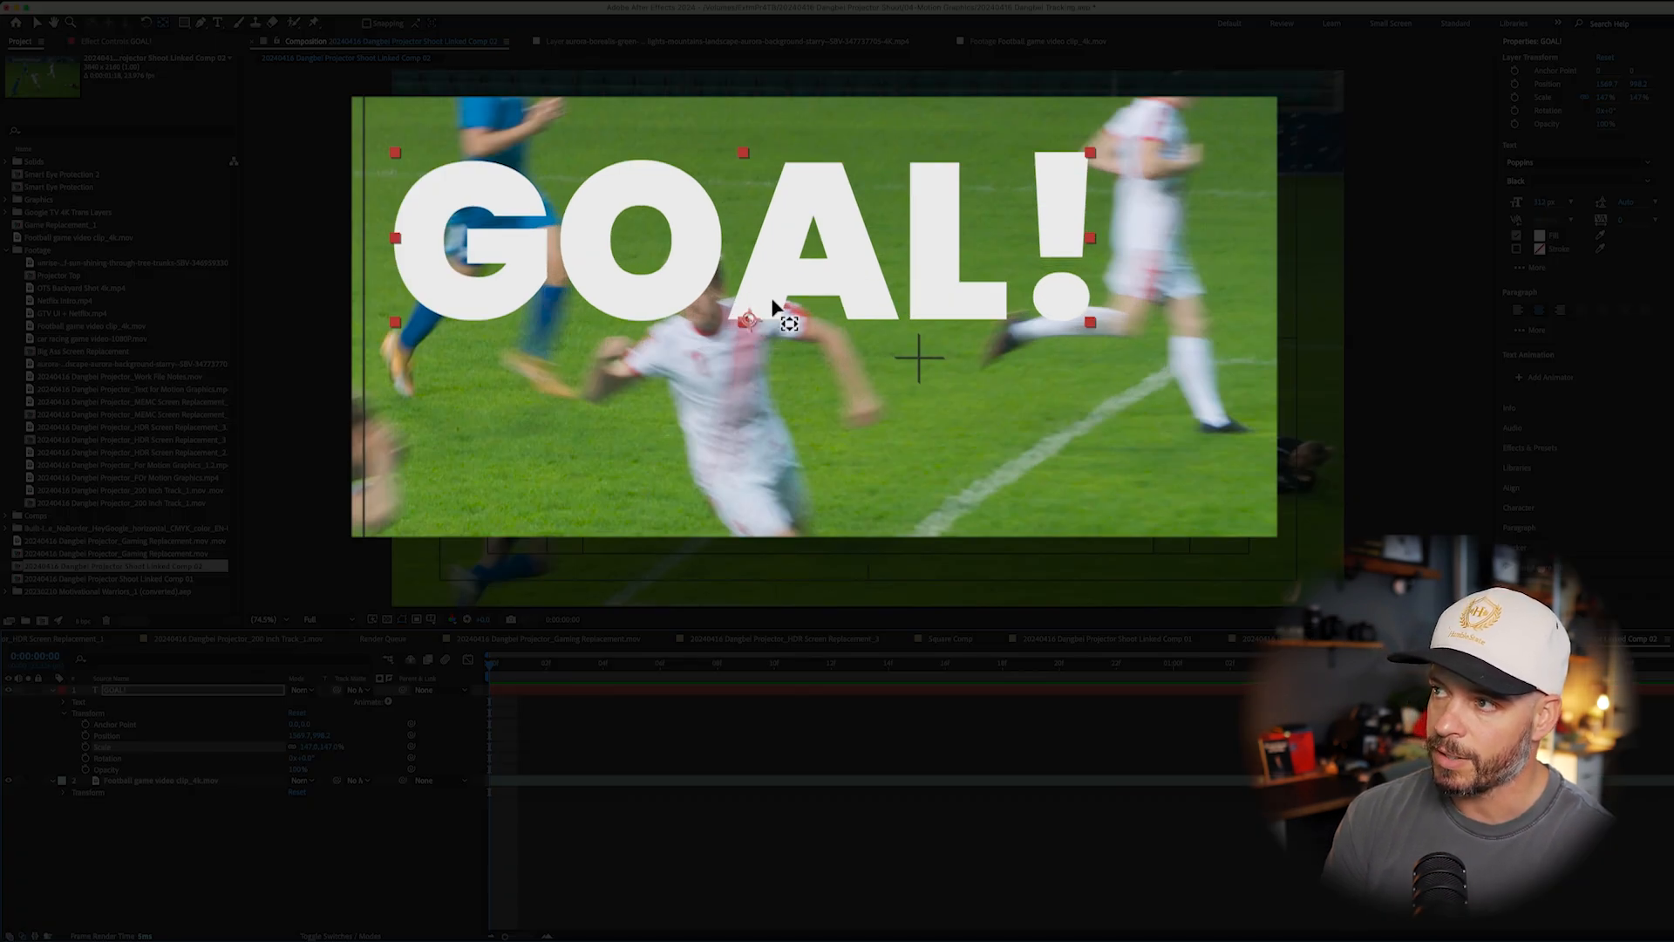
left_click_drag(748, 321, 741, 154)
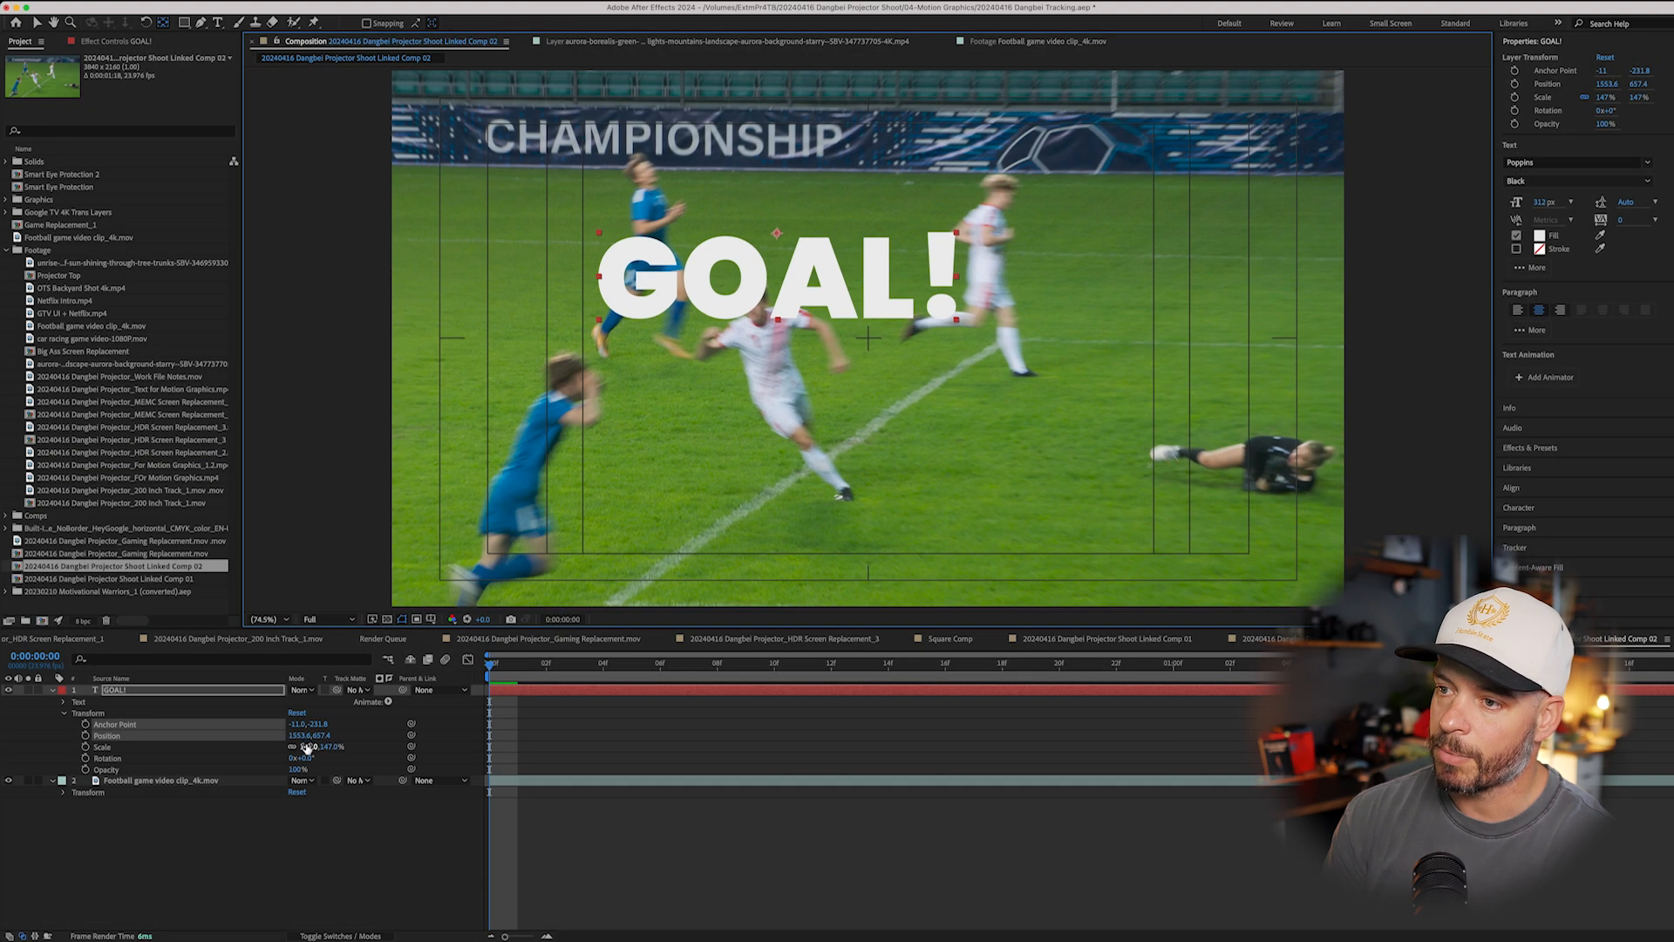
left_click_drag(310, 747, 386, 747)
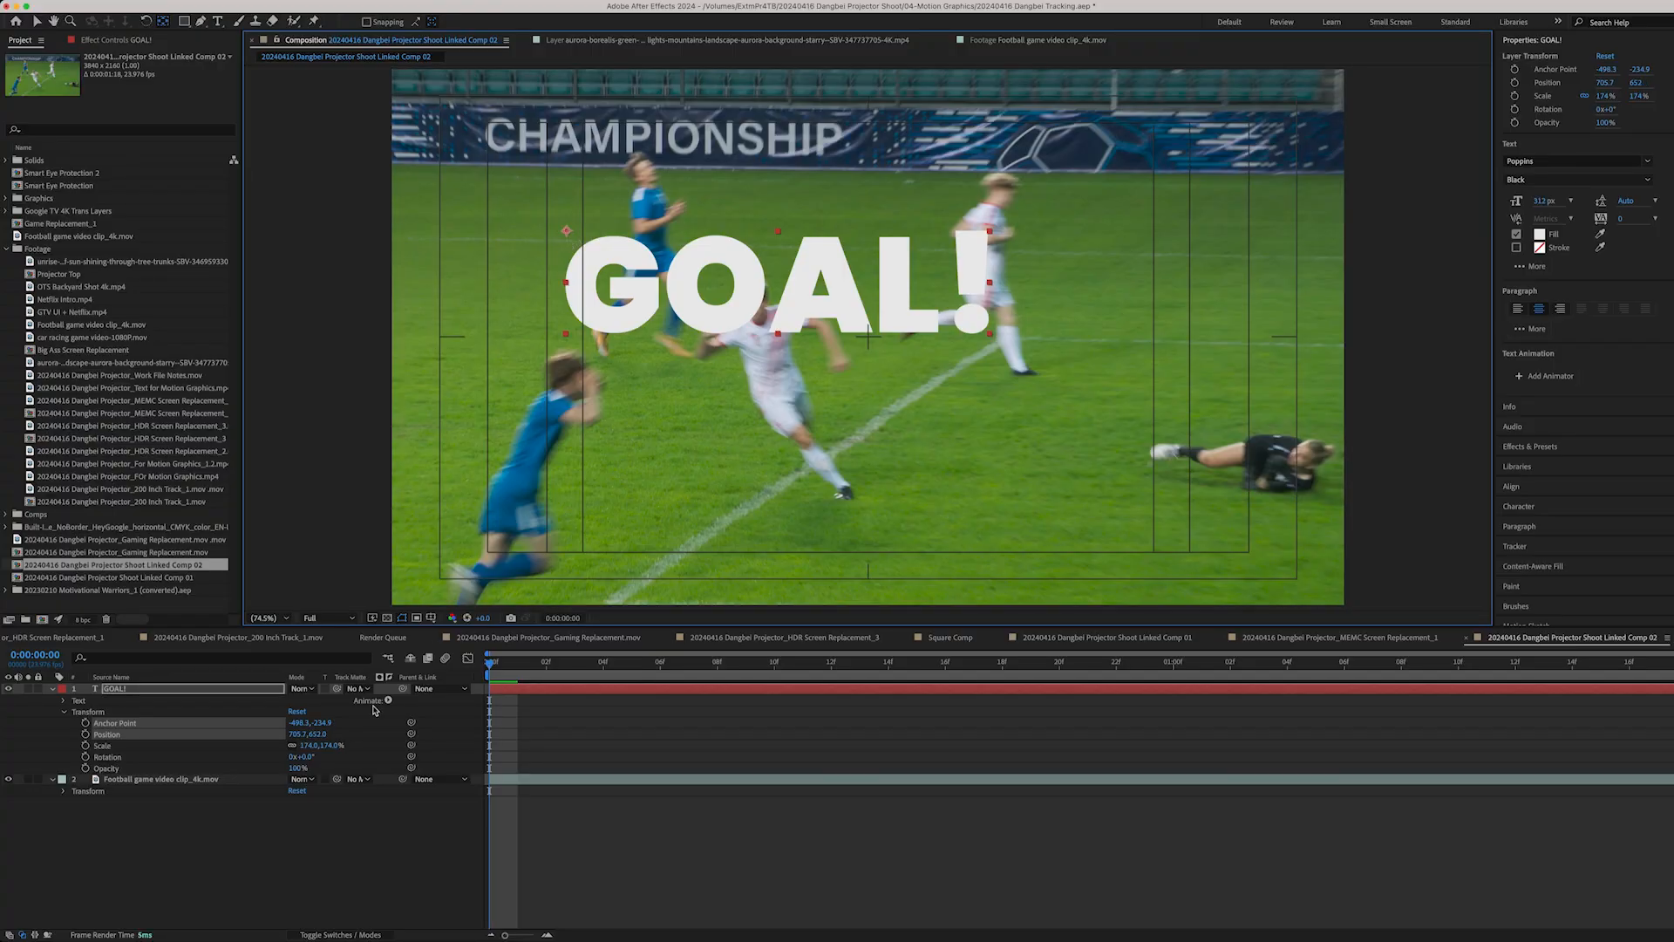
left_click_drag(311, 745, 327, 745)
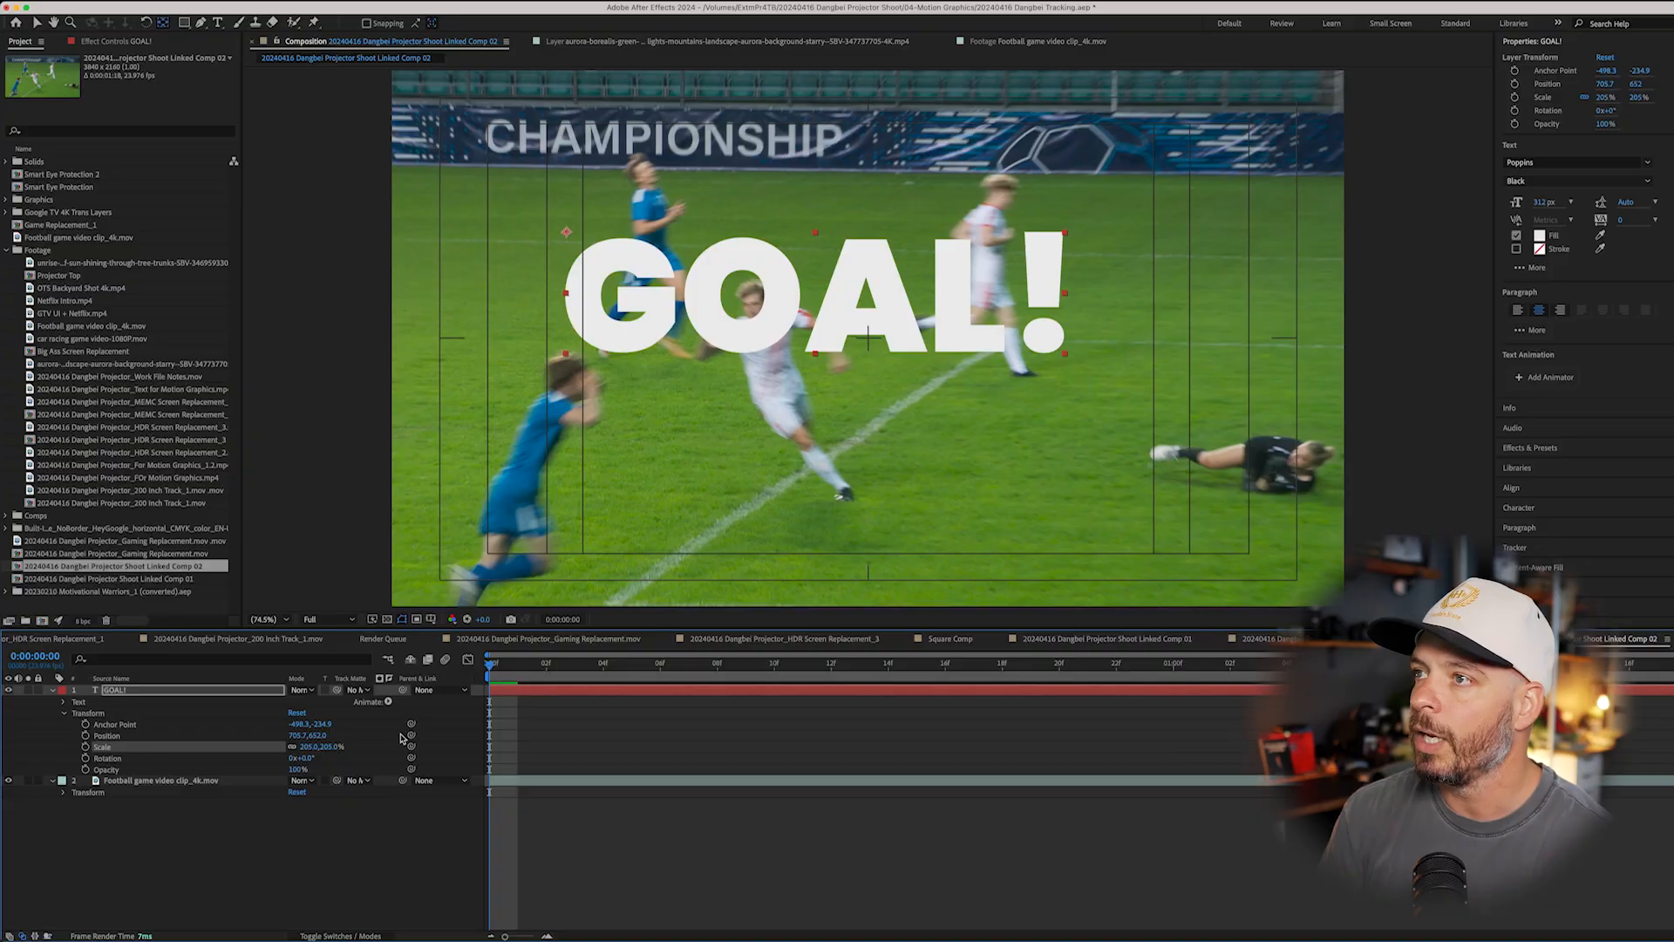
Move the GOAL! text's anchor point to its bottom centre and set the scale to 173%
left_click_drag(566, 232, 815, 352)
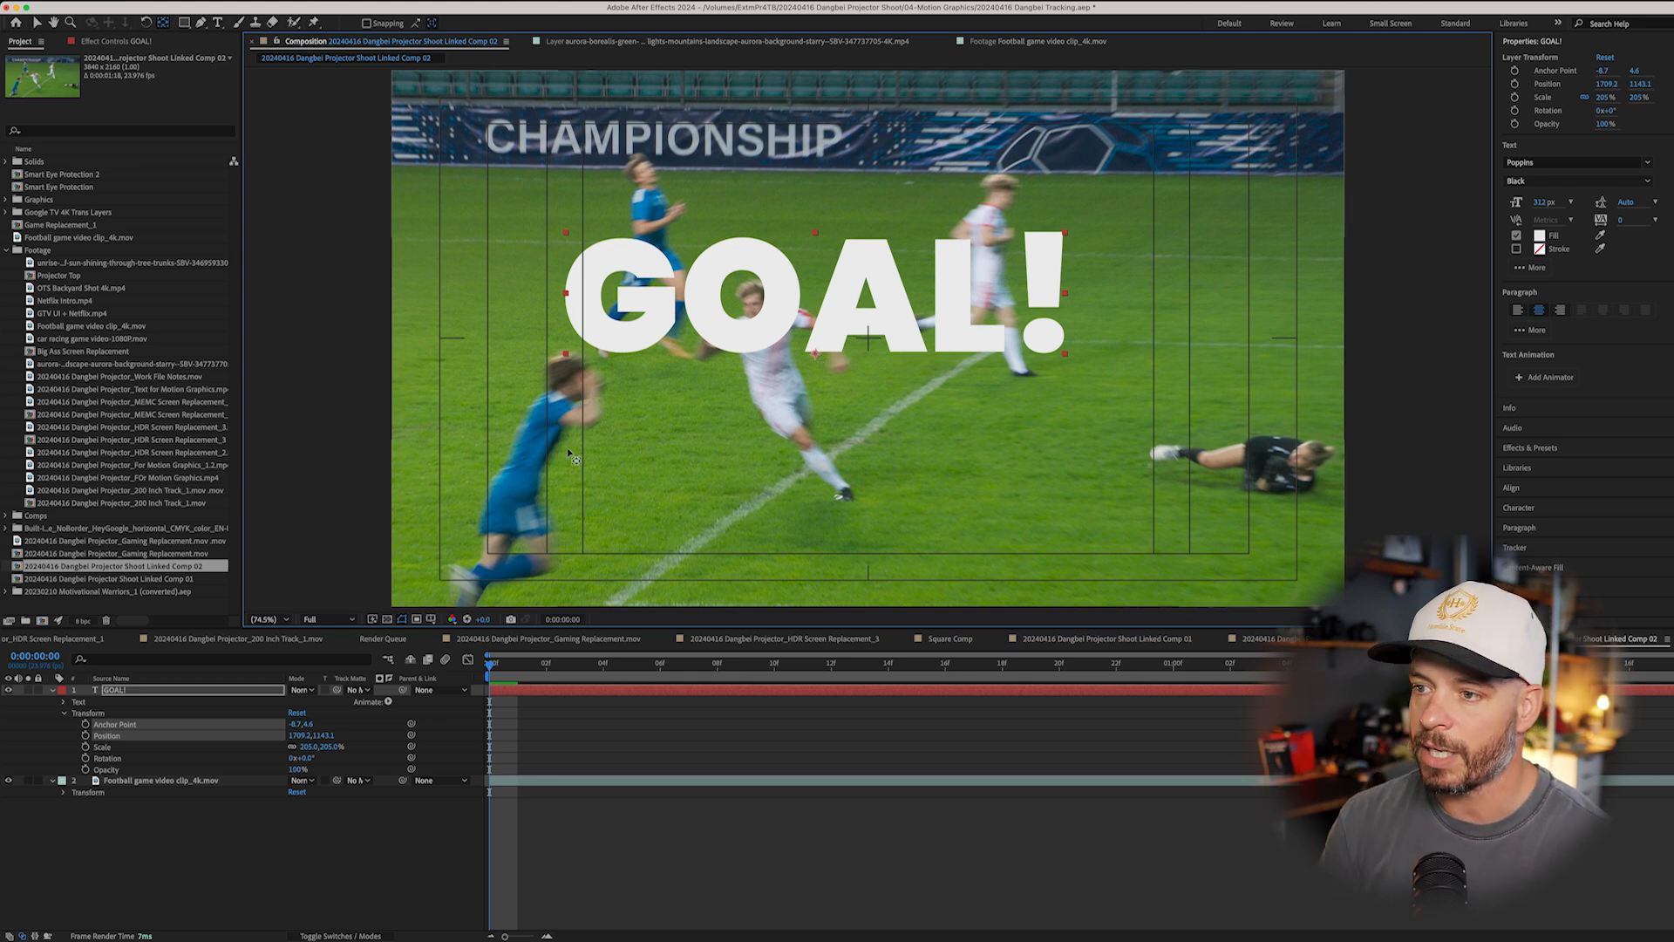
left_click_drag(311, 750, 287, 746)
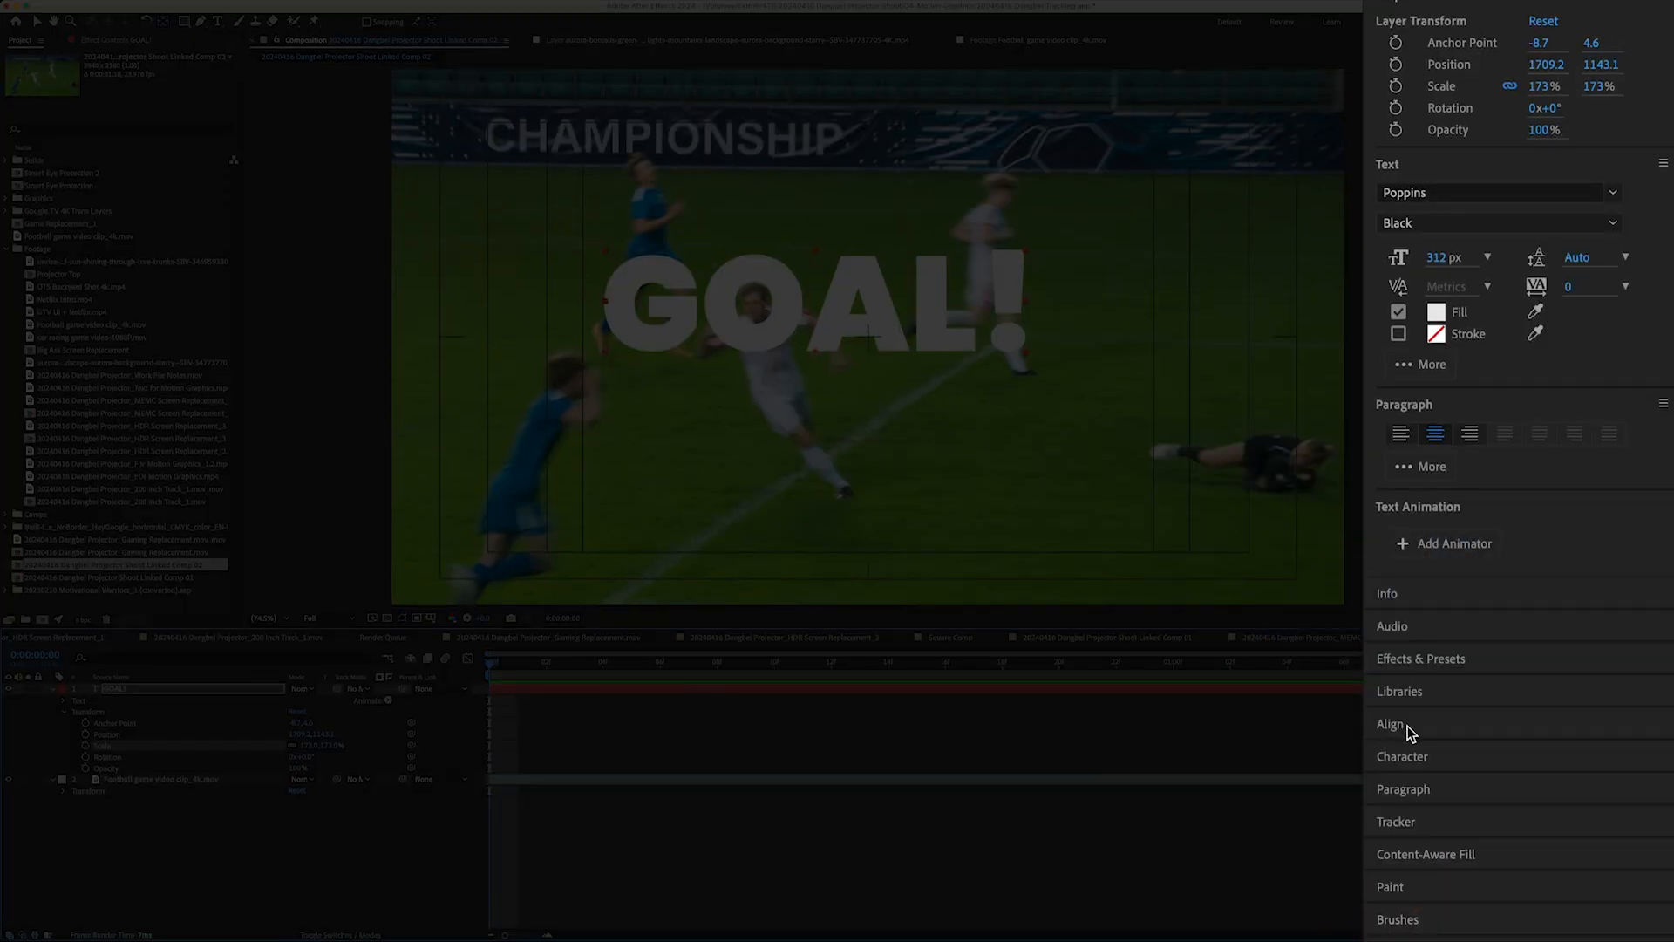
Align the GOAL! text to the horizontal and vertical centre of the composition
left_click(1407, 727)
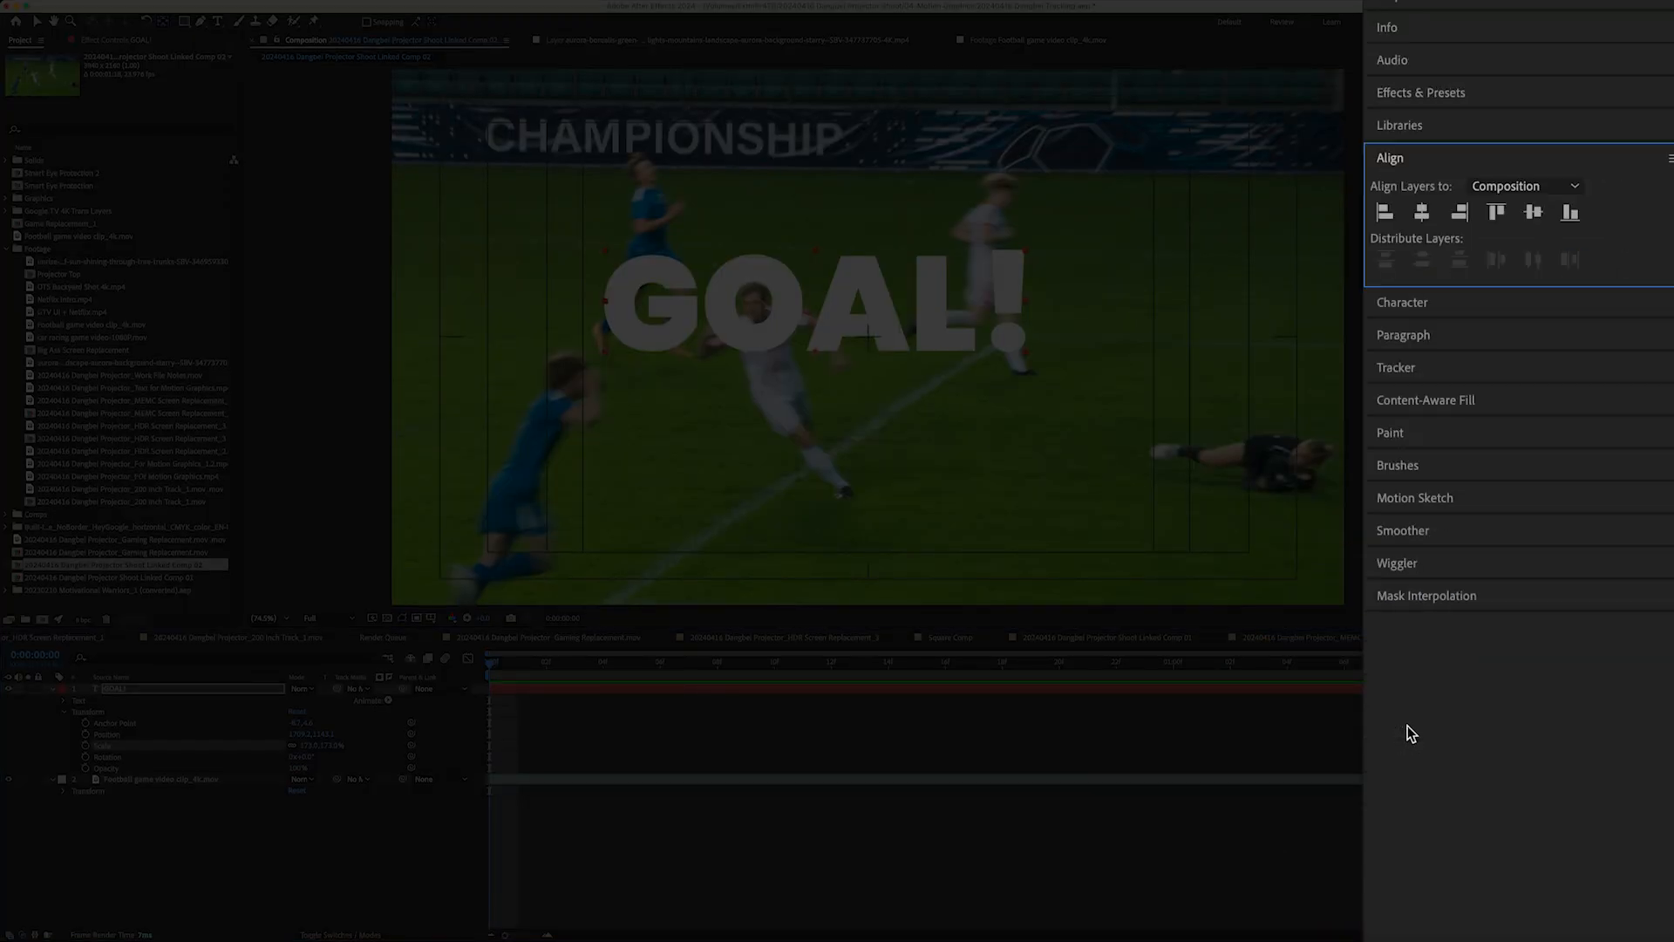
left_click(1423, 215)
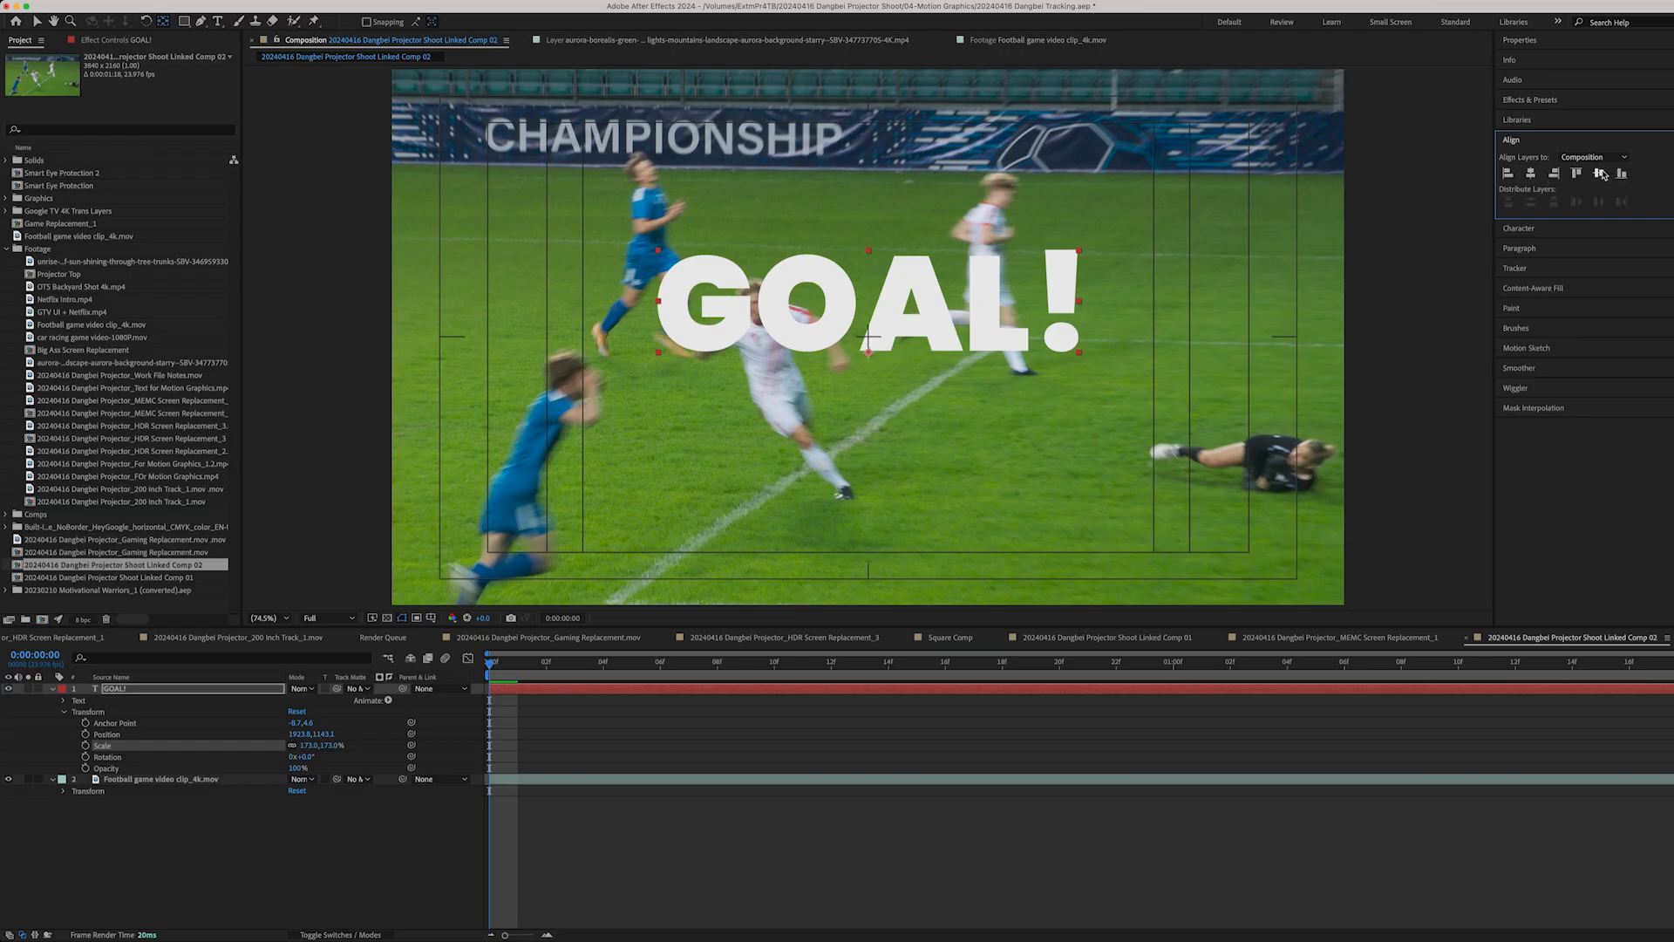
left_click(1600, 173)
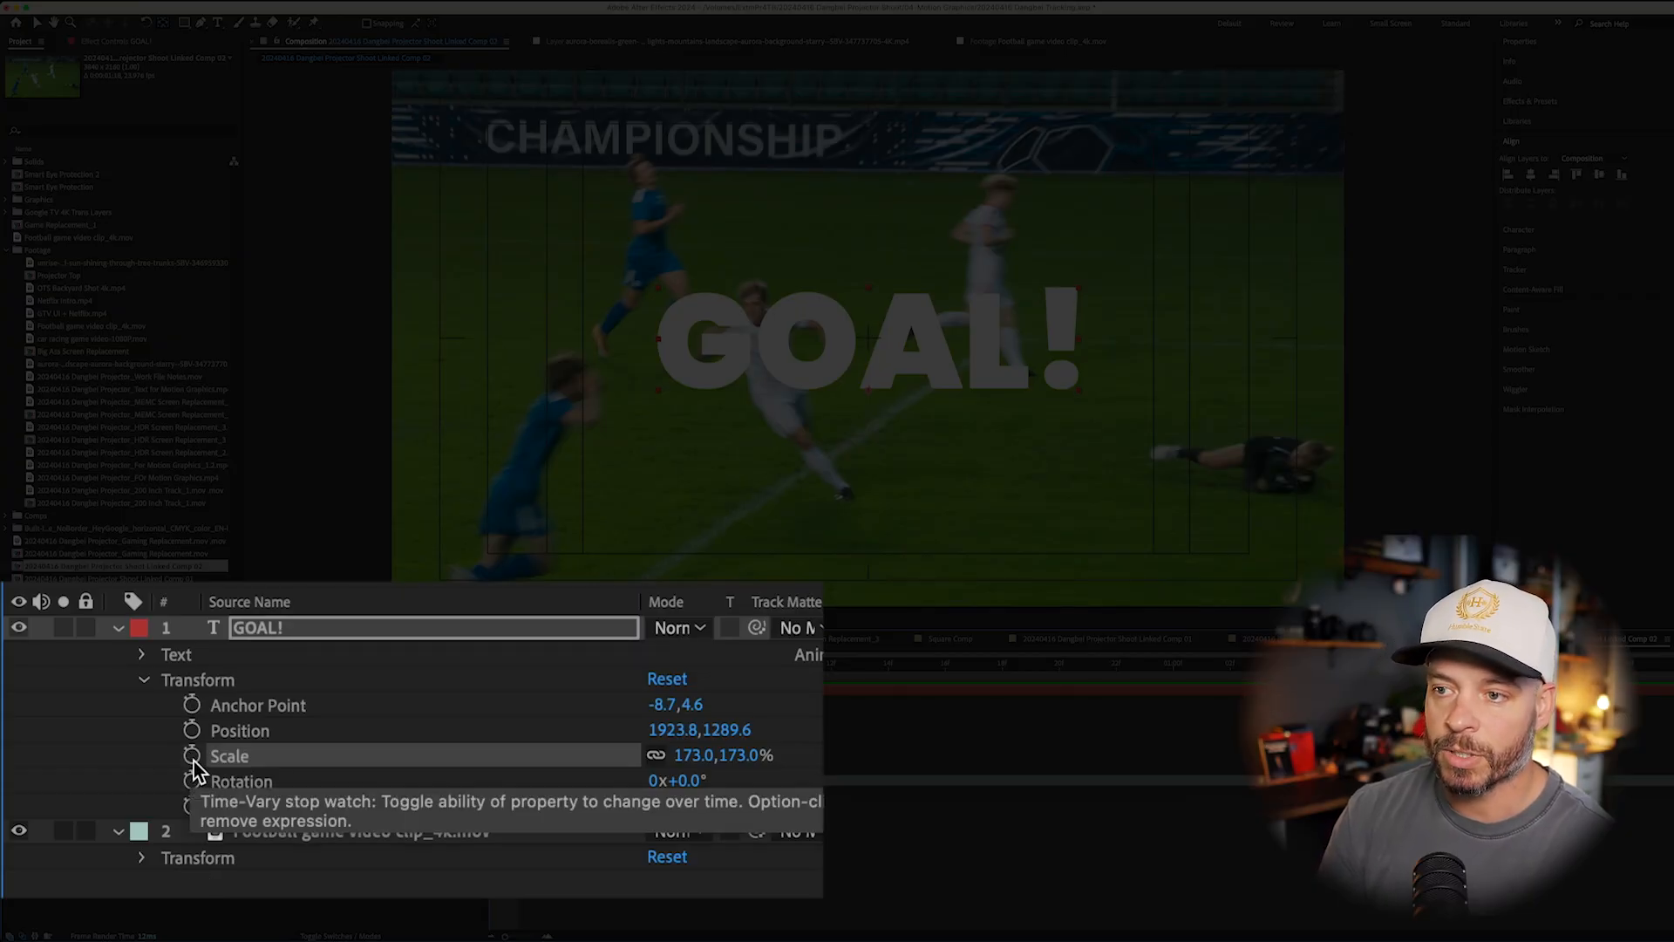
Add scale keyframes of 173% to the GOAL! layer at 0:00:00:00 and 0:00:01:00
left_click(192, 755)
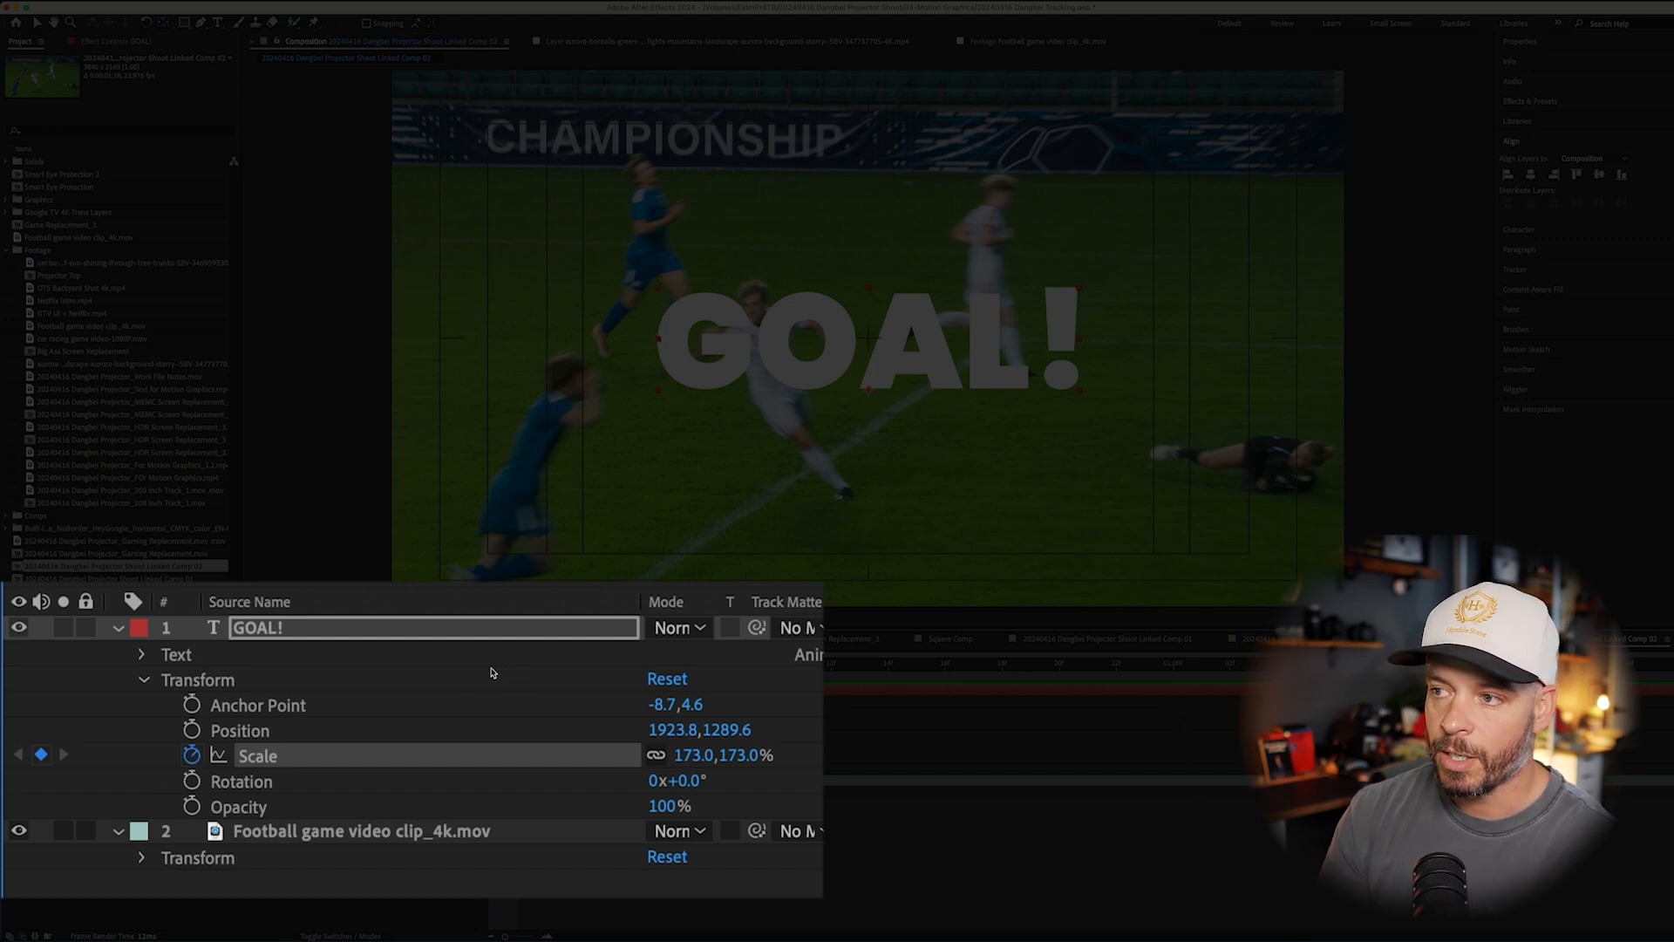
left_click_drag(490, 670, 1182, 703)
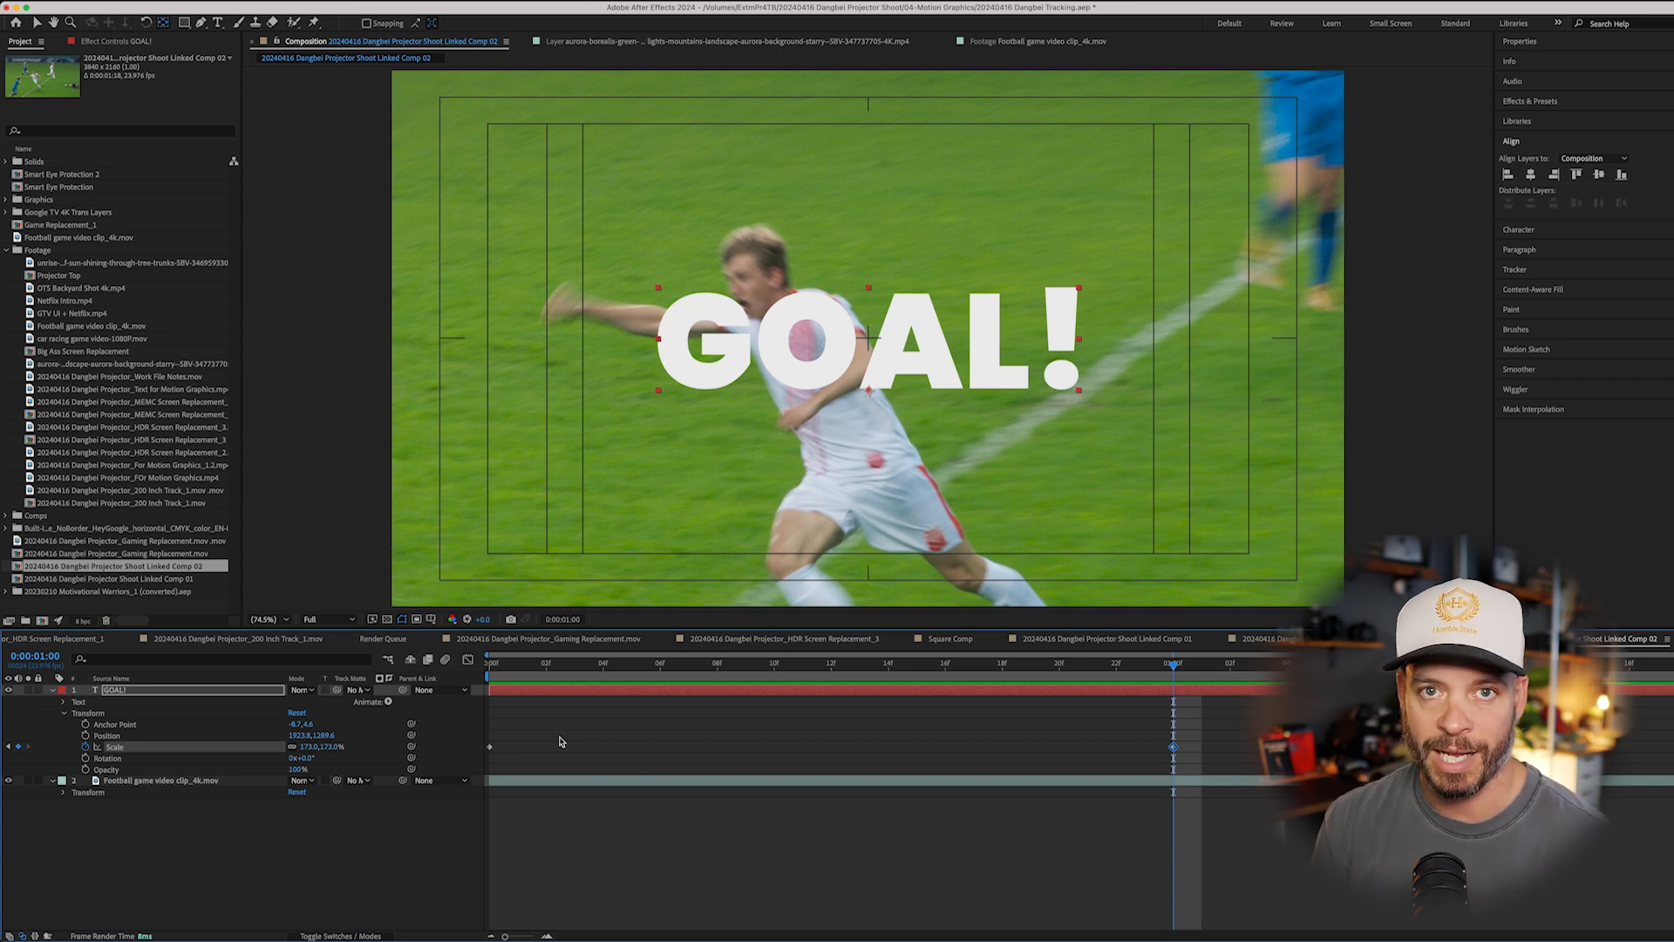
left_click(493, 664)
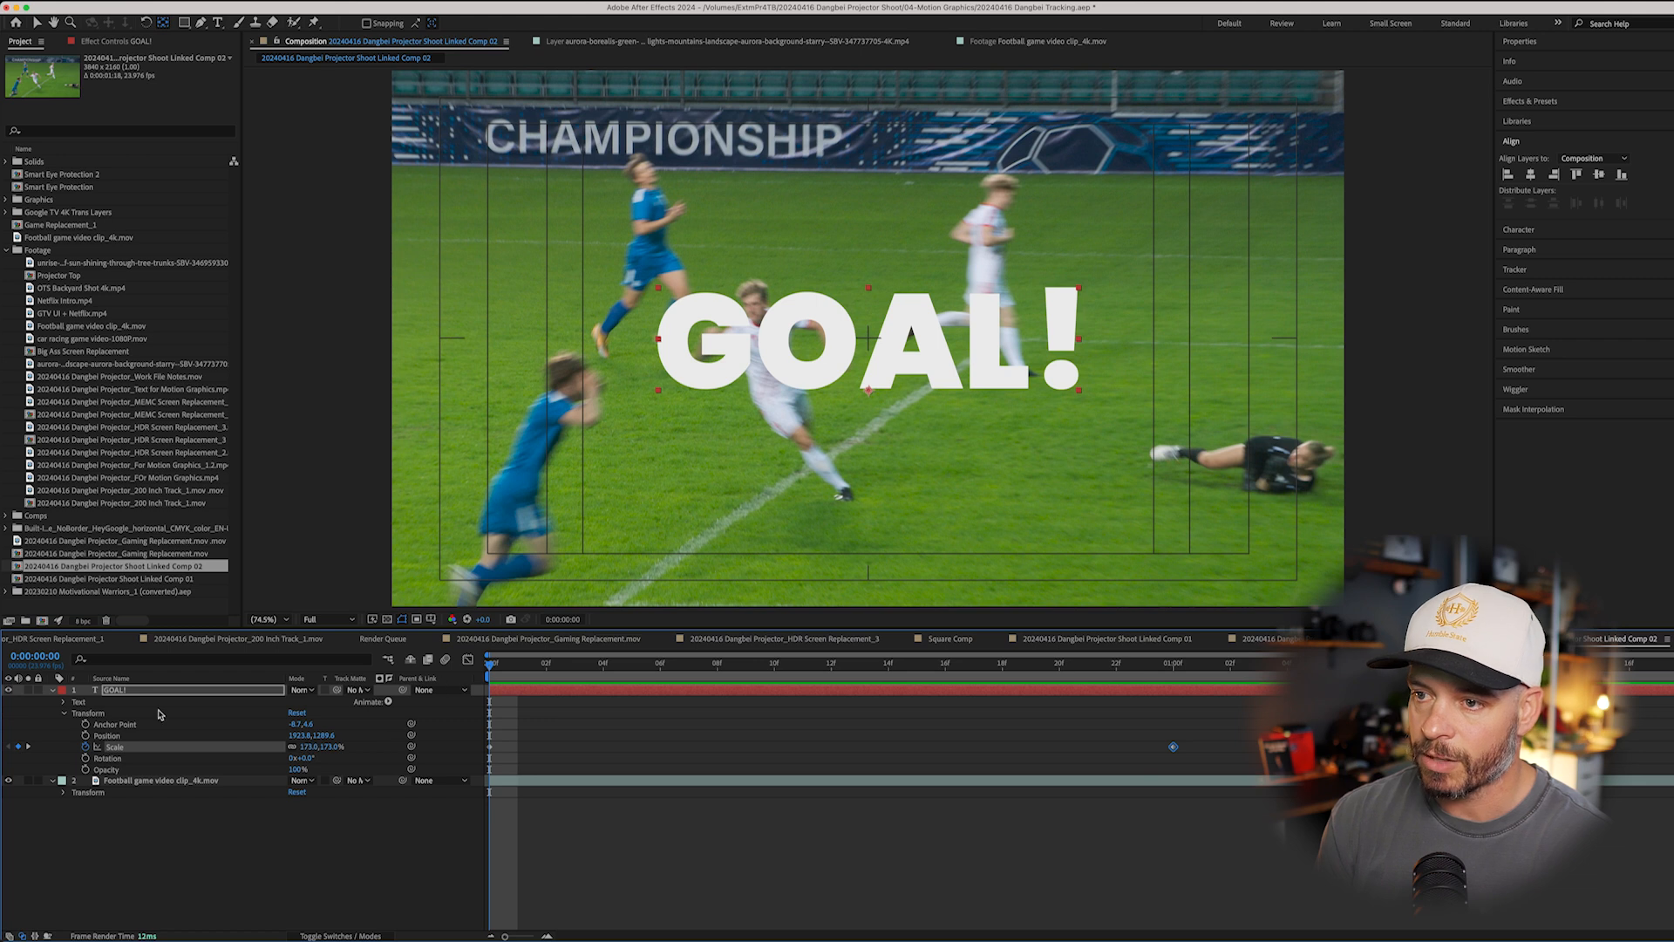
Set the GOAL! layer's scale at the 0:00:01:00 keyframe to 222% and preview the animation
left_click(29, 747)
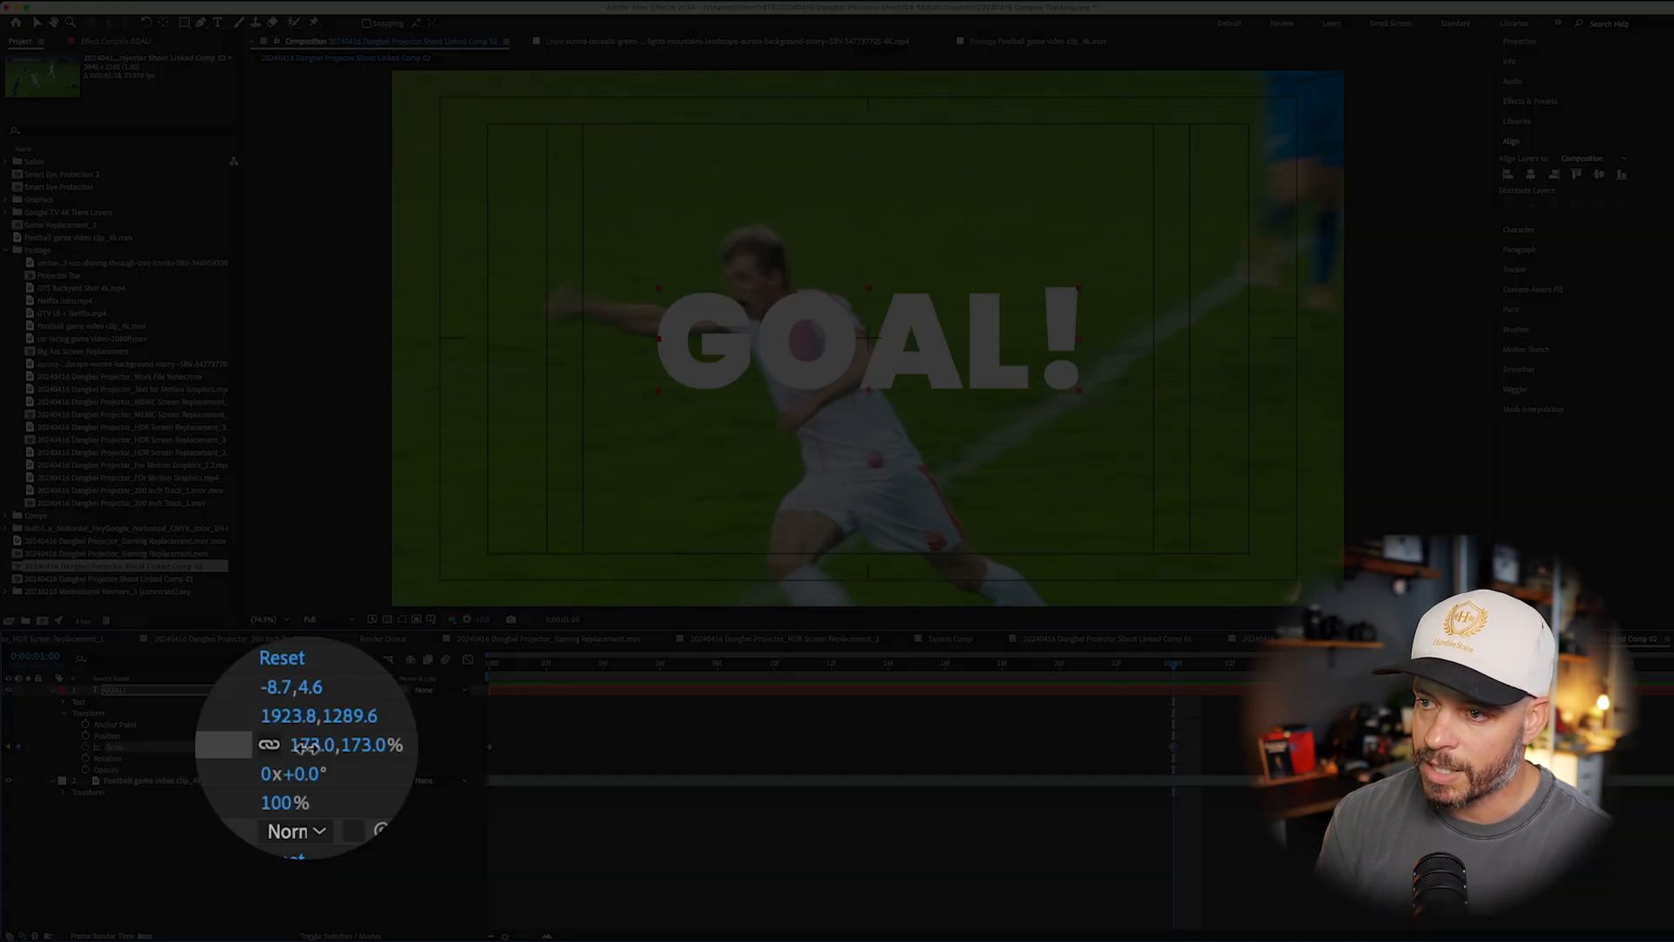
left_click_drag(304, 755, 342, 749)
key("space")
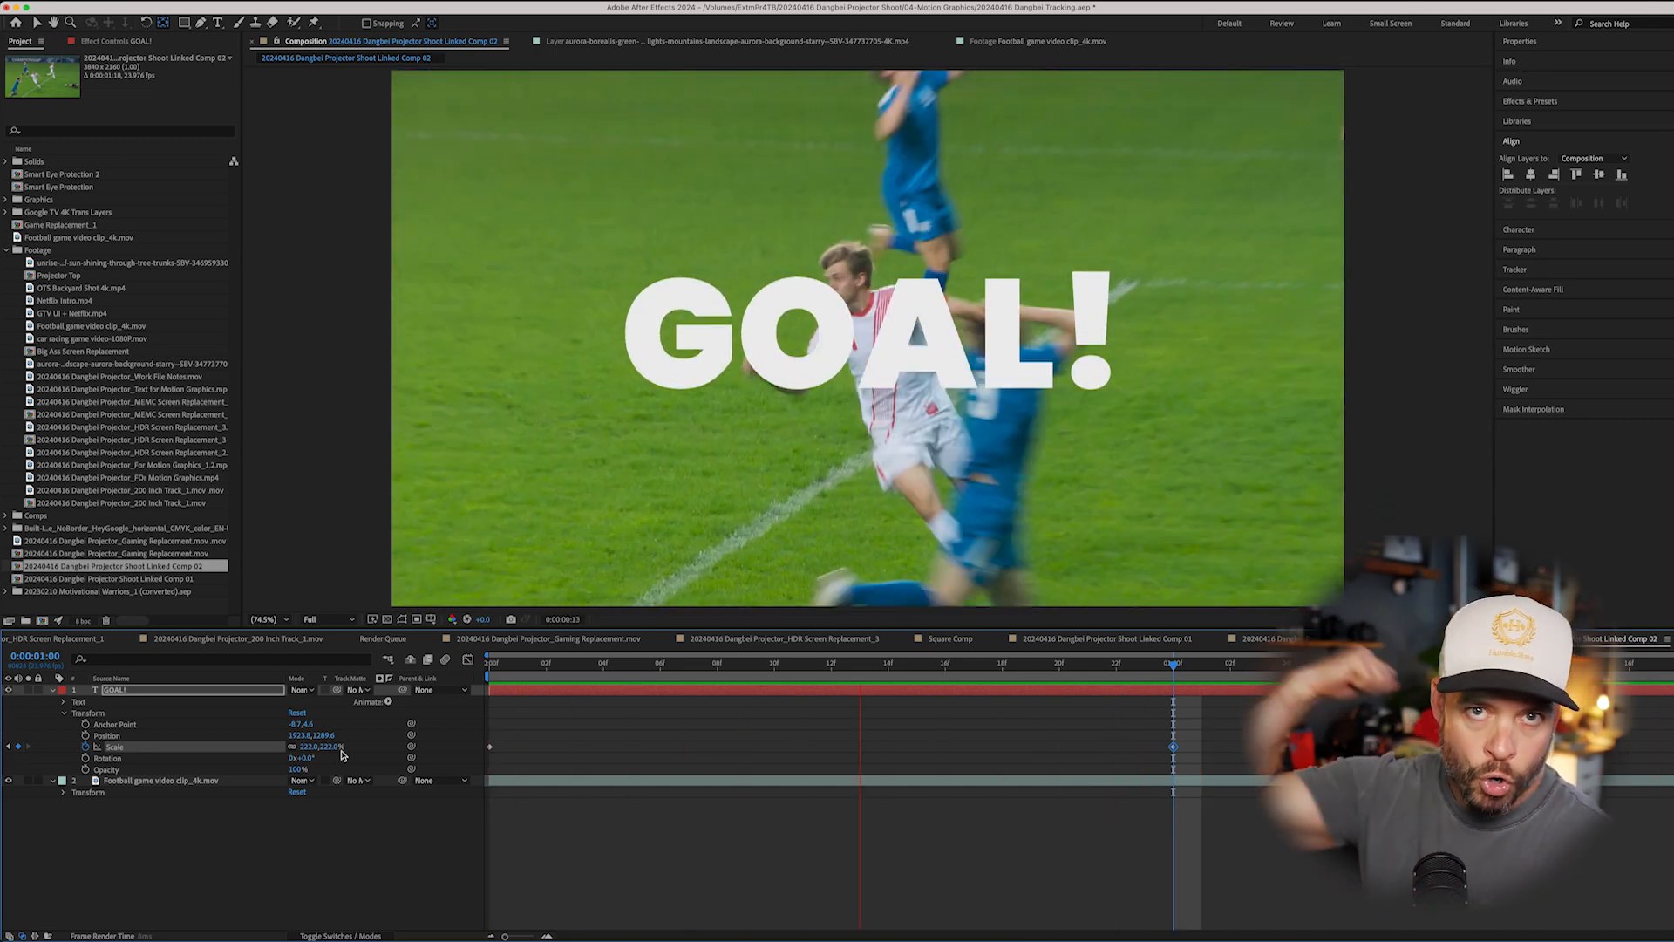
key("space")
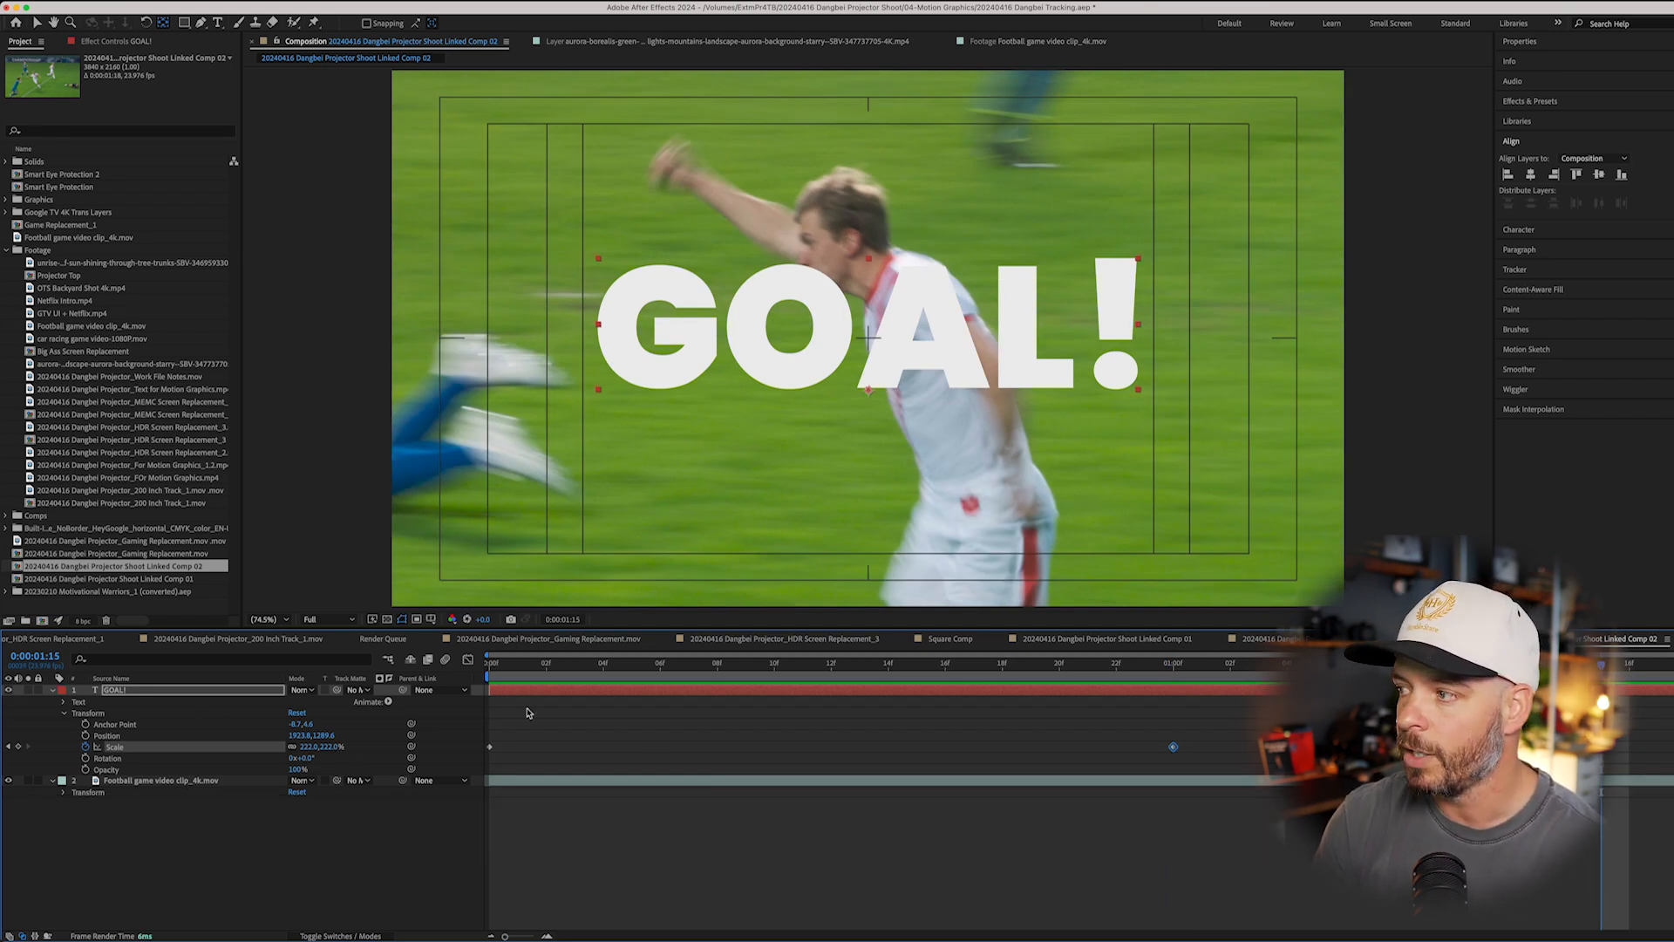
Add 100% opacity keyframes to the GOAL! layer at 0:00:00:00 and 0:00:01:00
left_click(1170, 668)
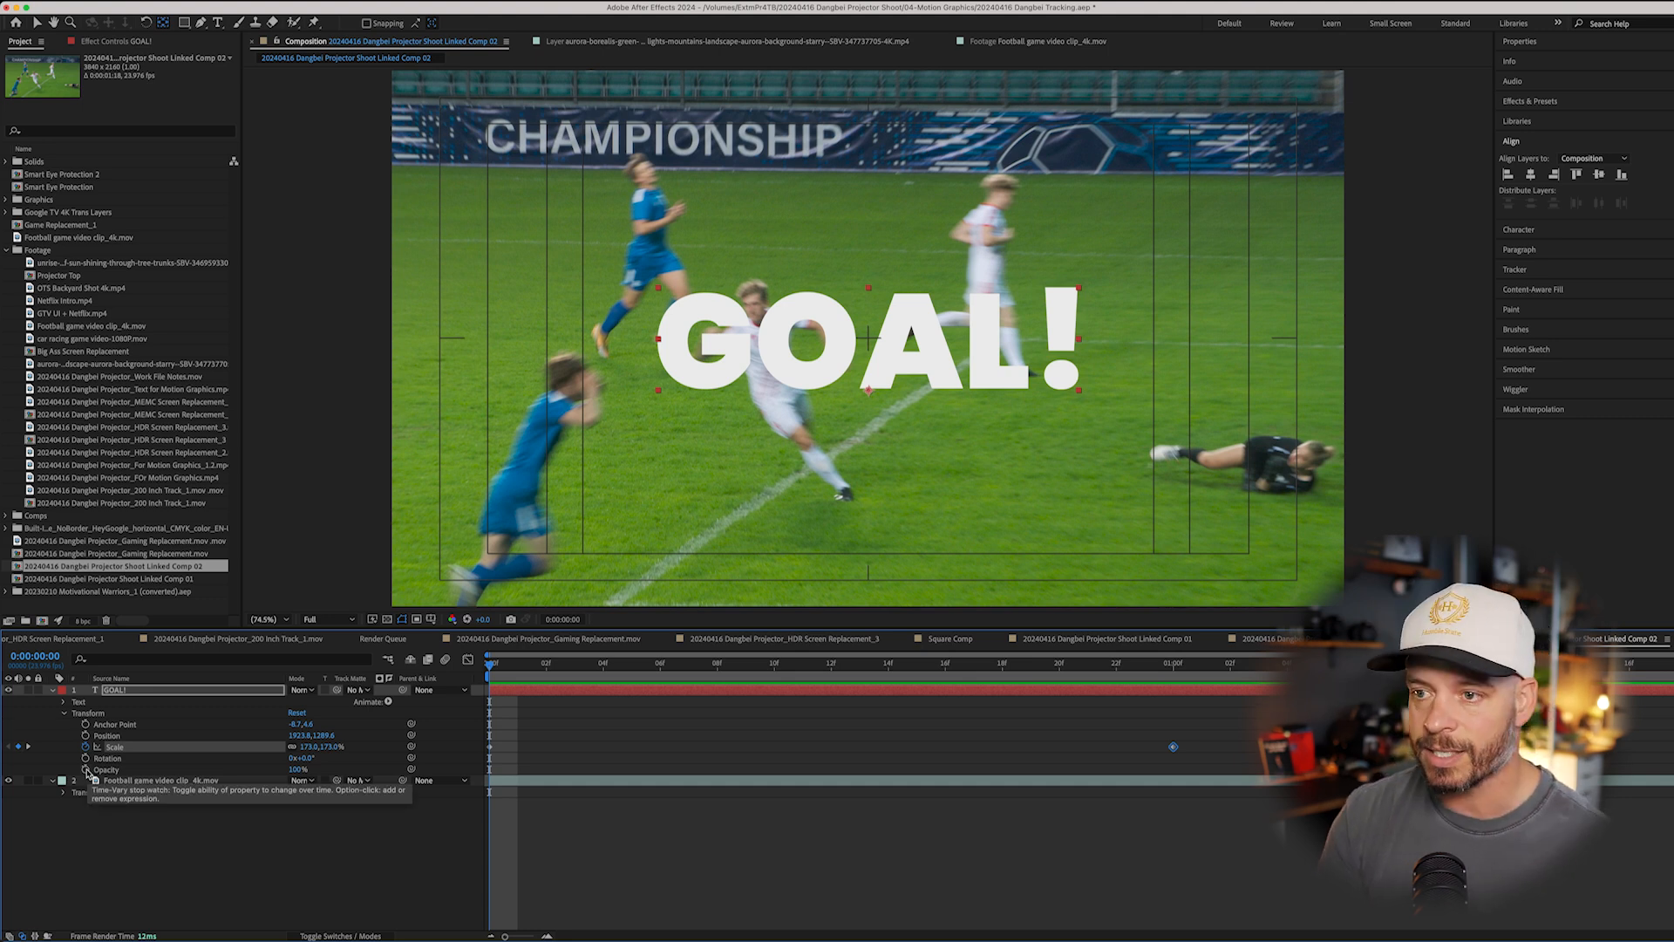
left_click(85, 769)
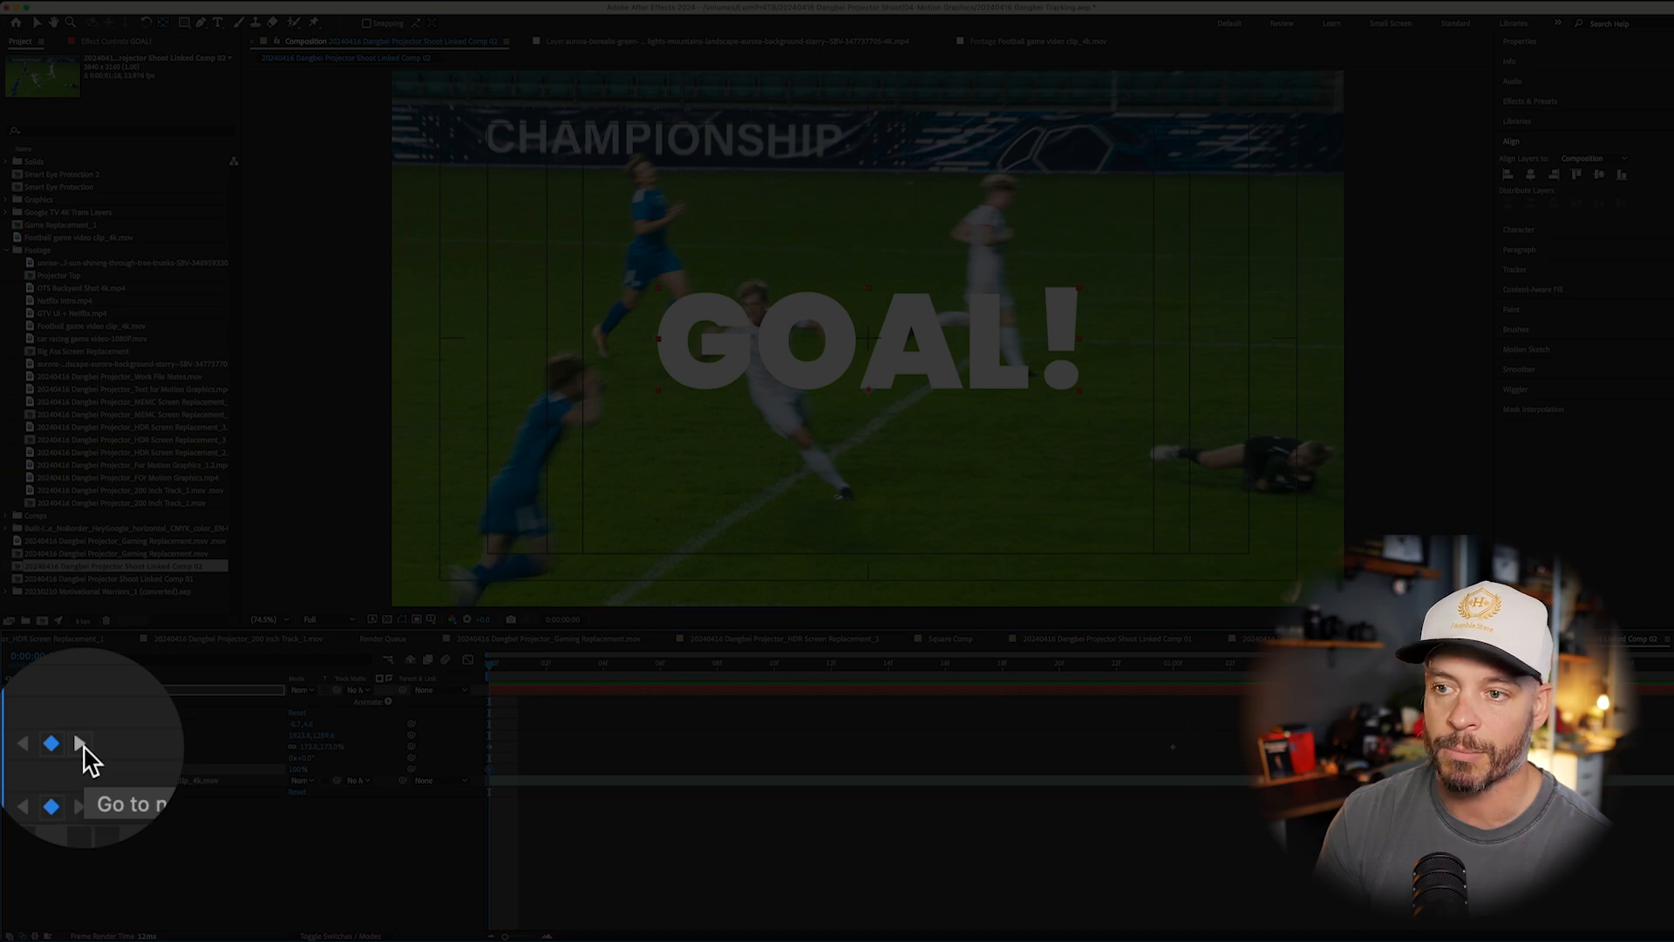
left_click(81, 743)
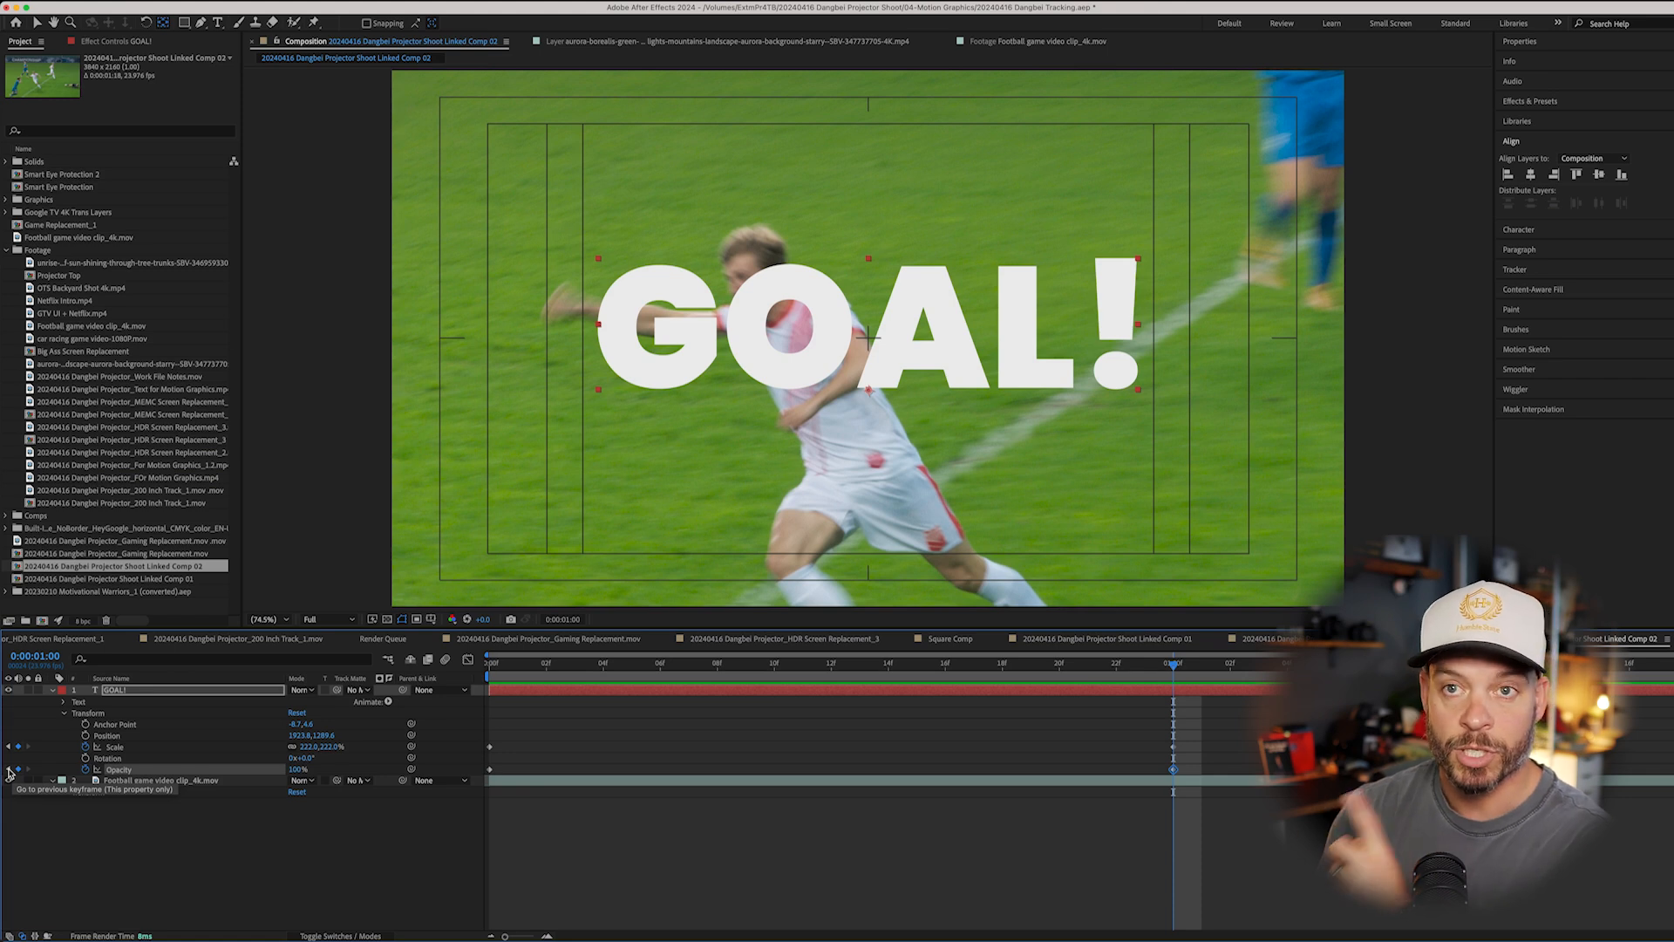
Set the GOAL! layer's opacity at the 0:00:00:00 keyframe to 0% and preview the animation
left_click(9, 771)
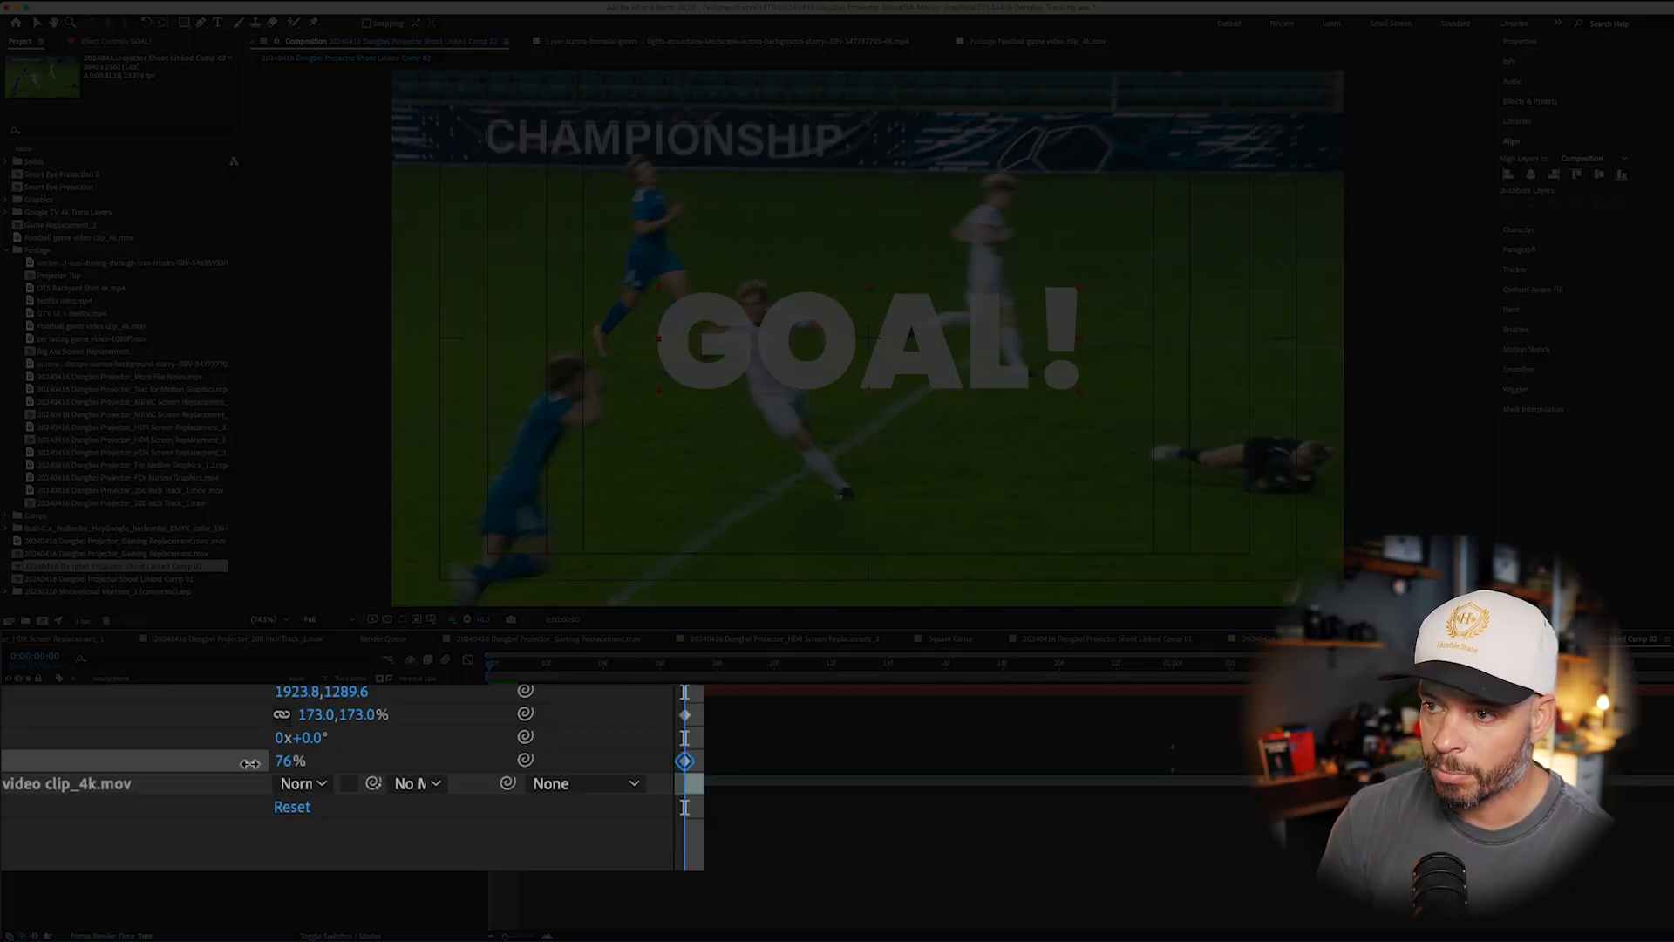
left_click_drag(297, 771, 264, 770)
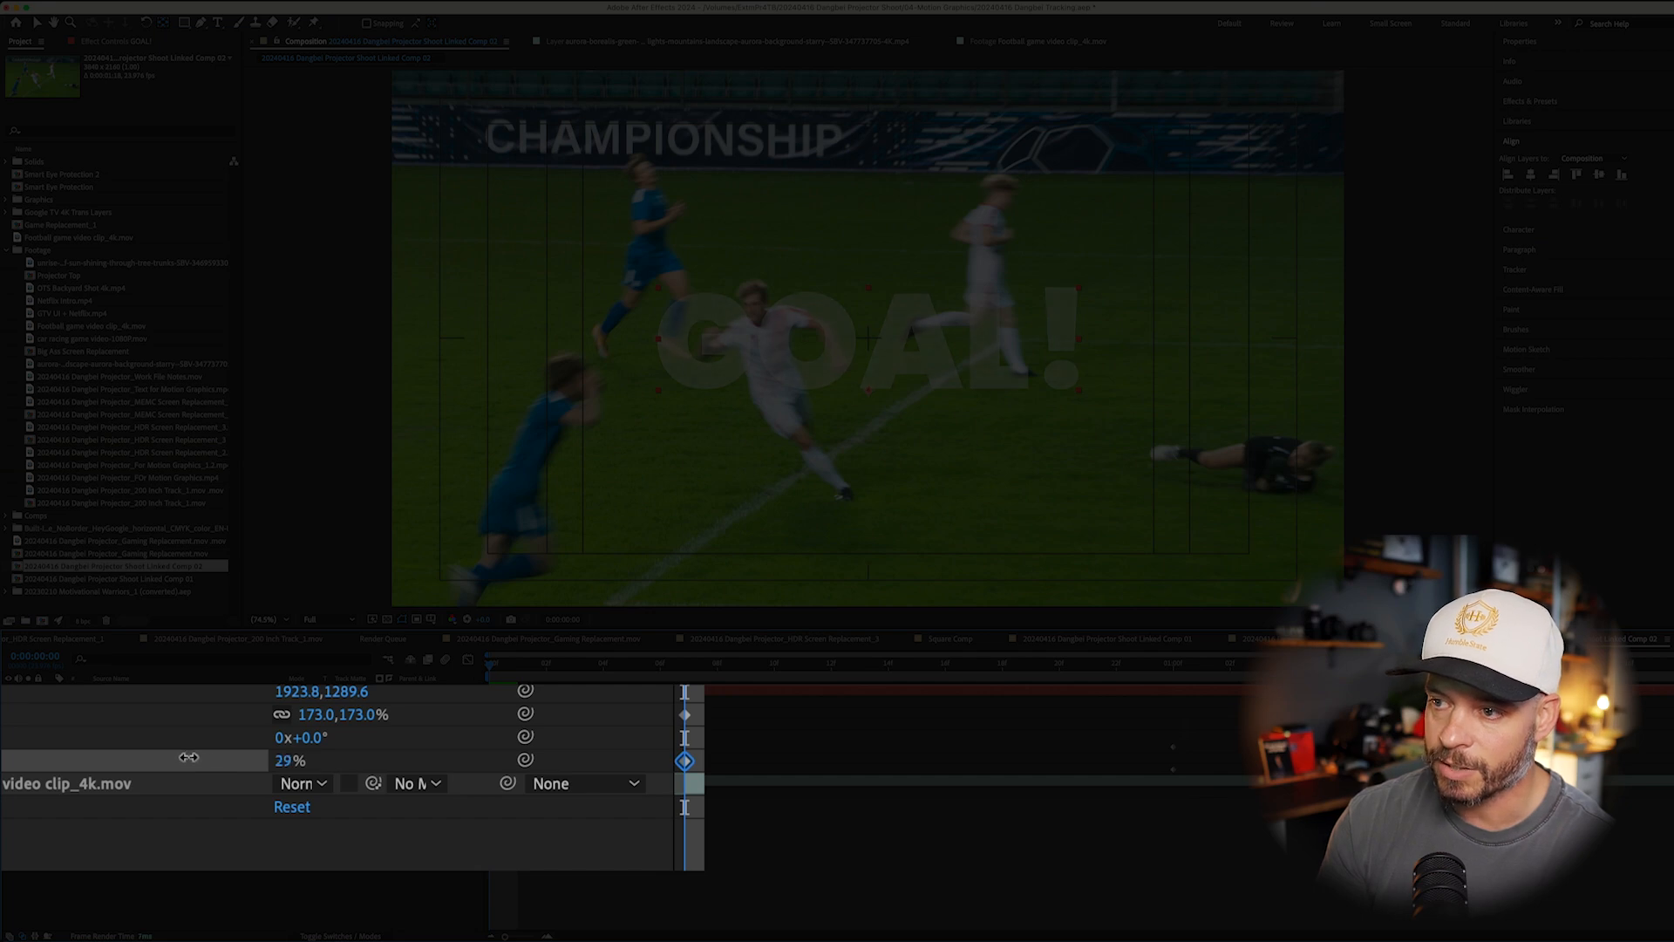
left_click_drag(205, 764, 175, 762)
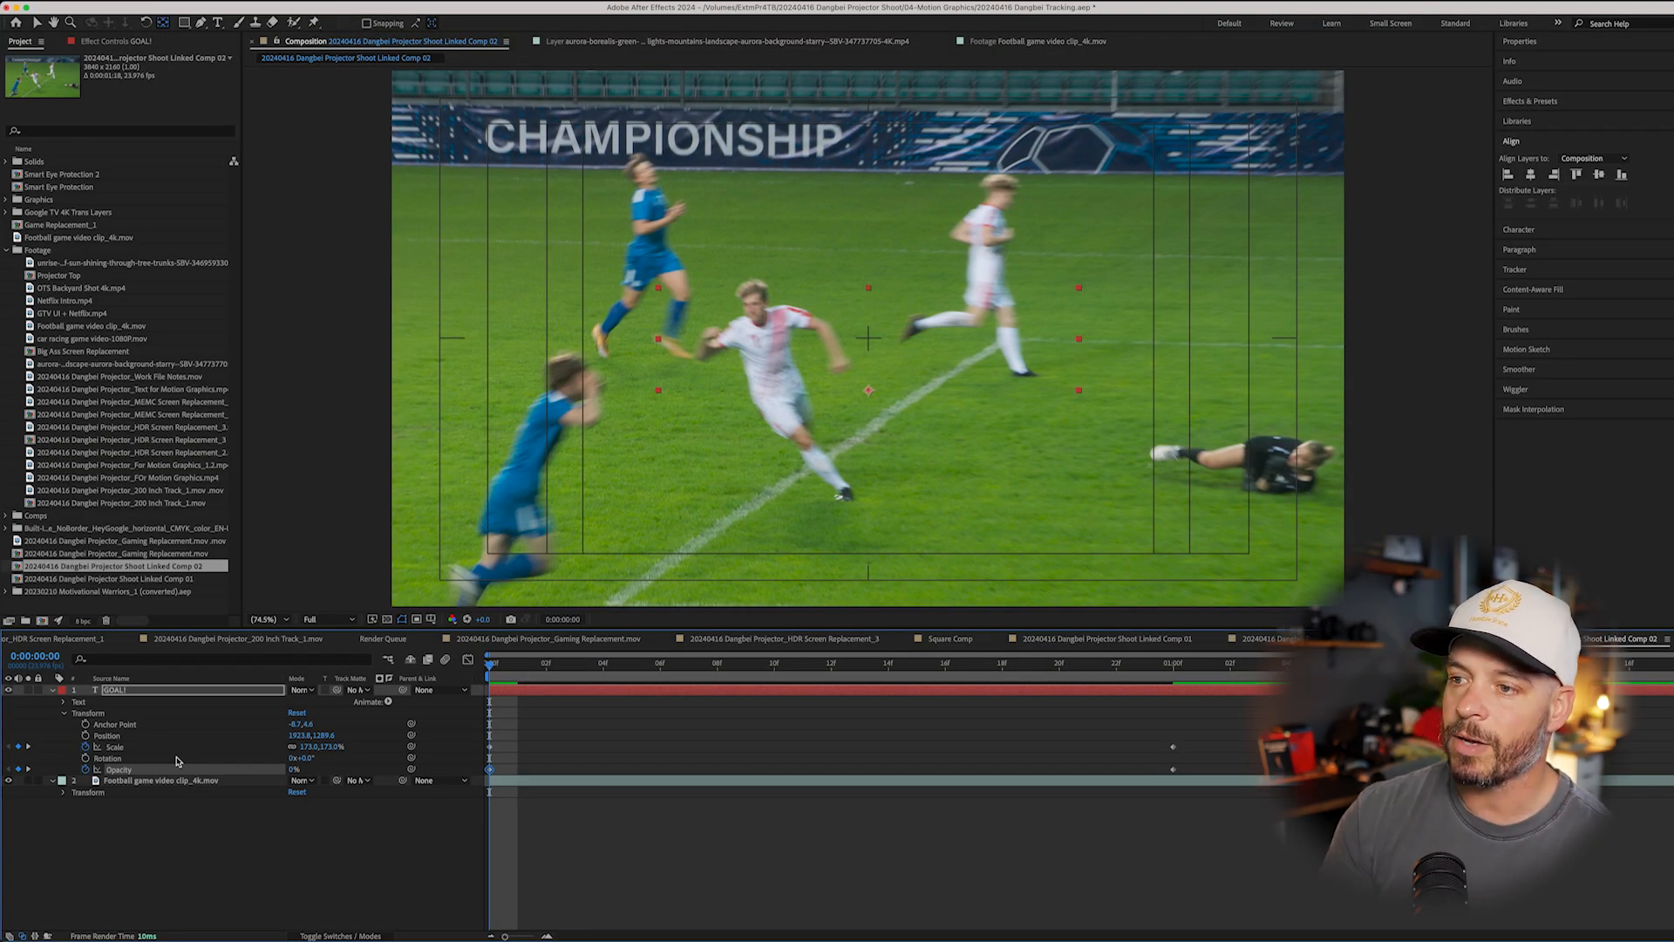
left_click(1172, 664)
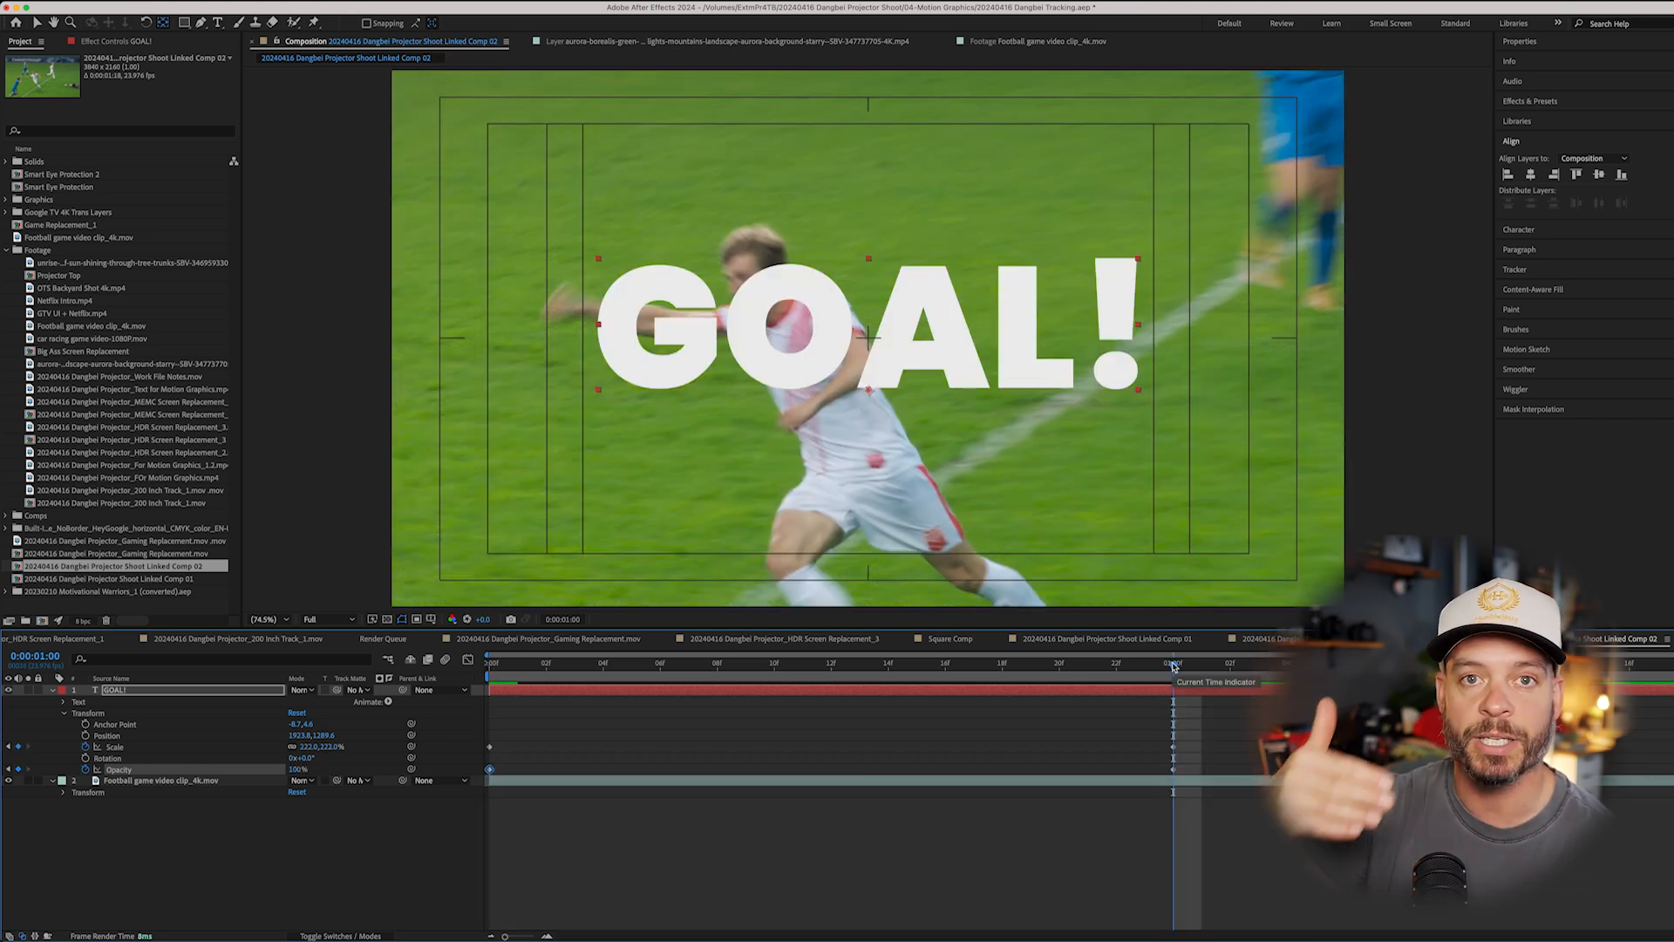
key("space")
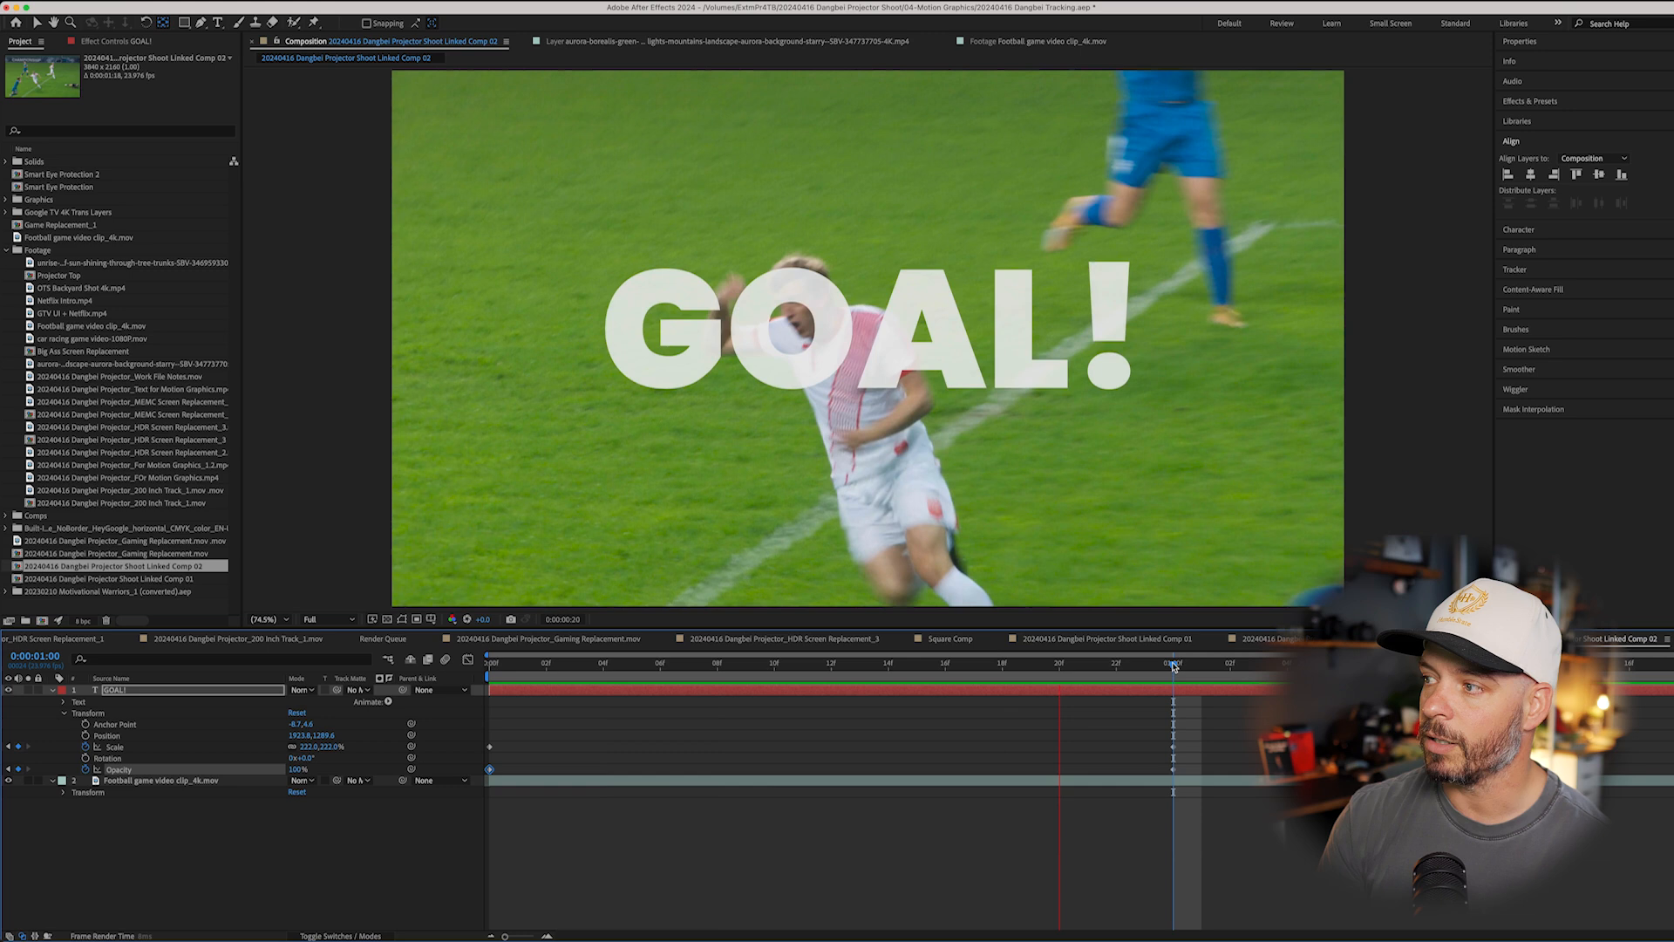
key("space")
left_click(1178, 665)
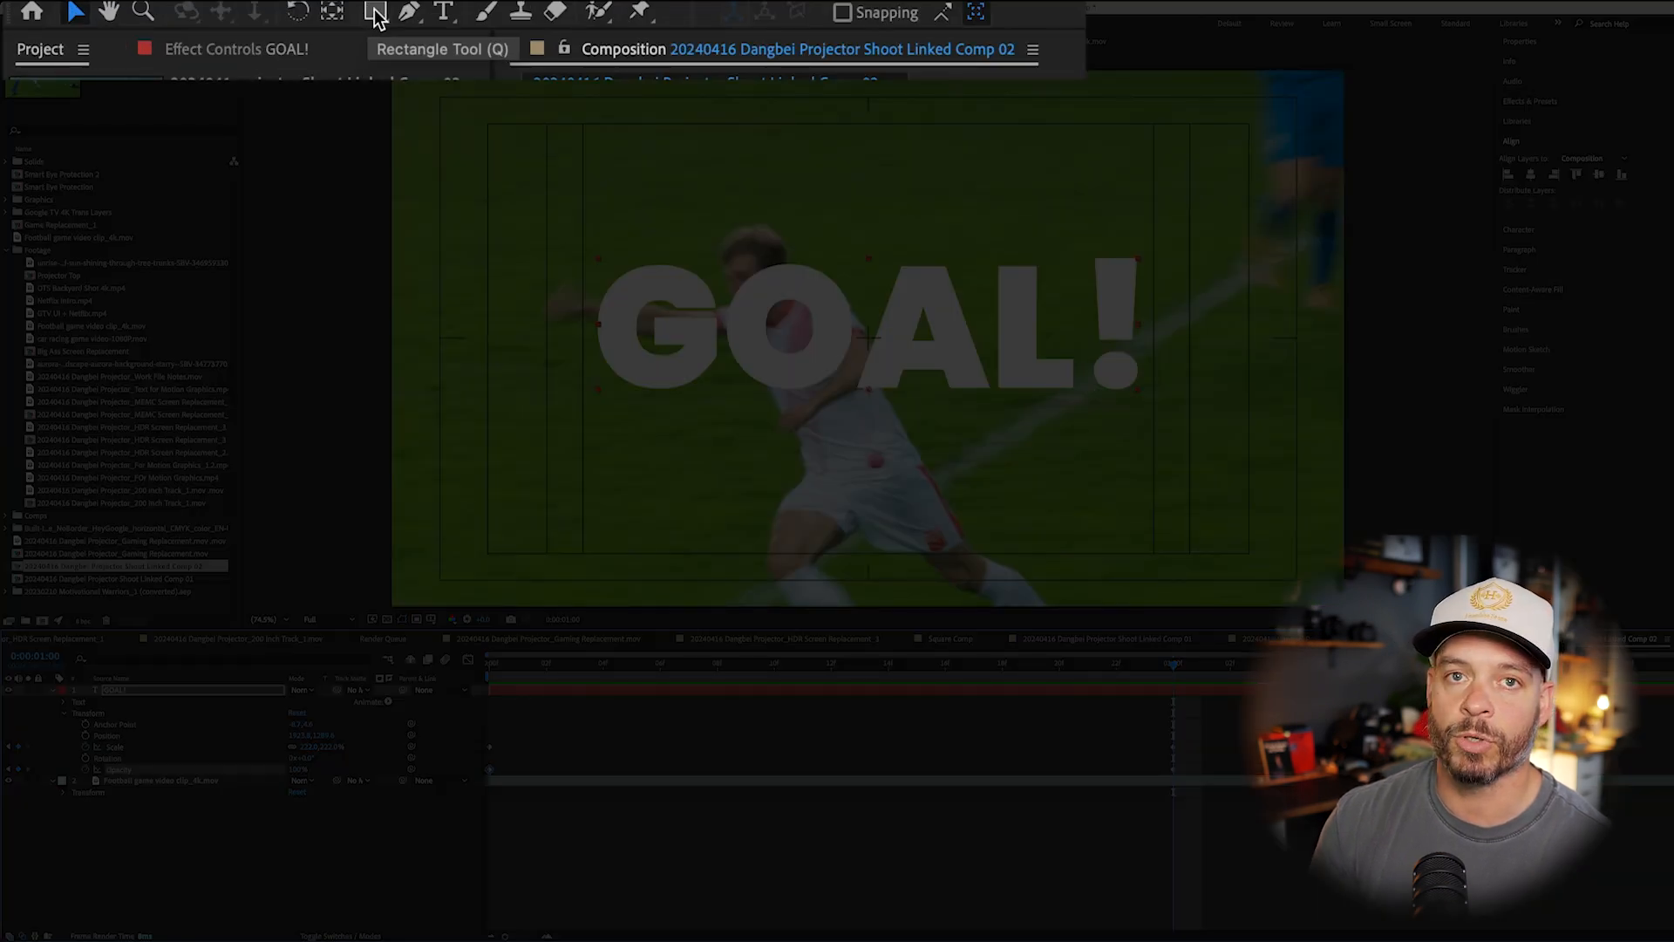
Try a rectangular mask around the GOAL! text, shift it slightly, and undo the mask
left_click(375, 13)
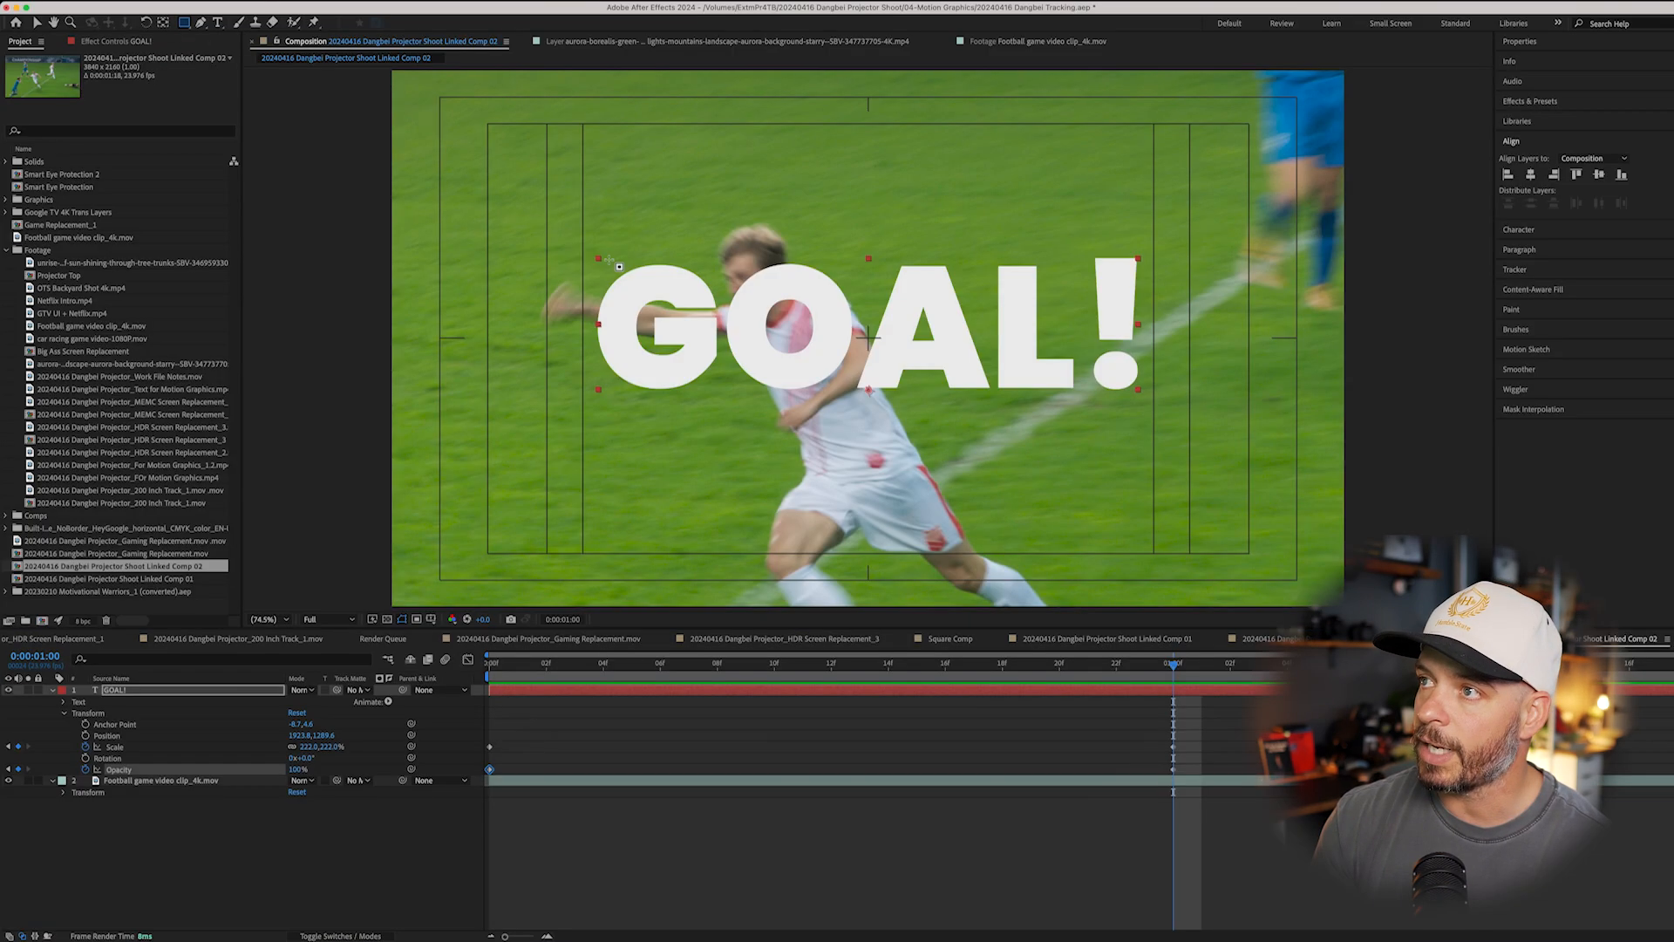
left_click_drag(597, 260, 1169, 431)
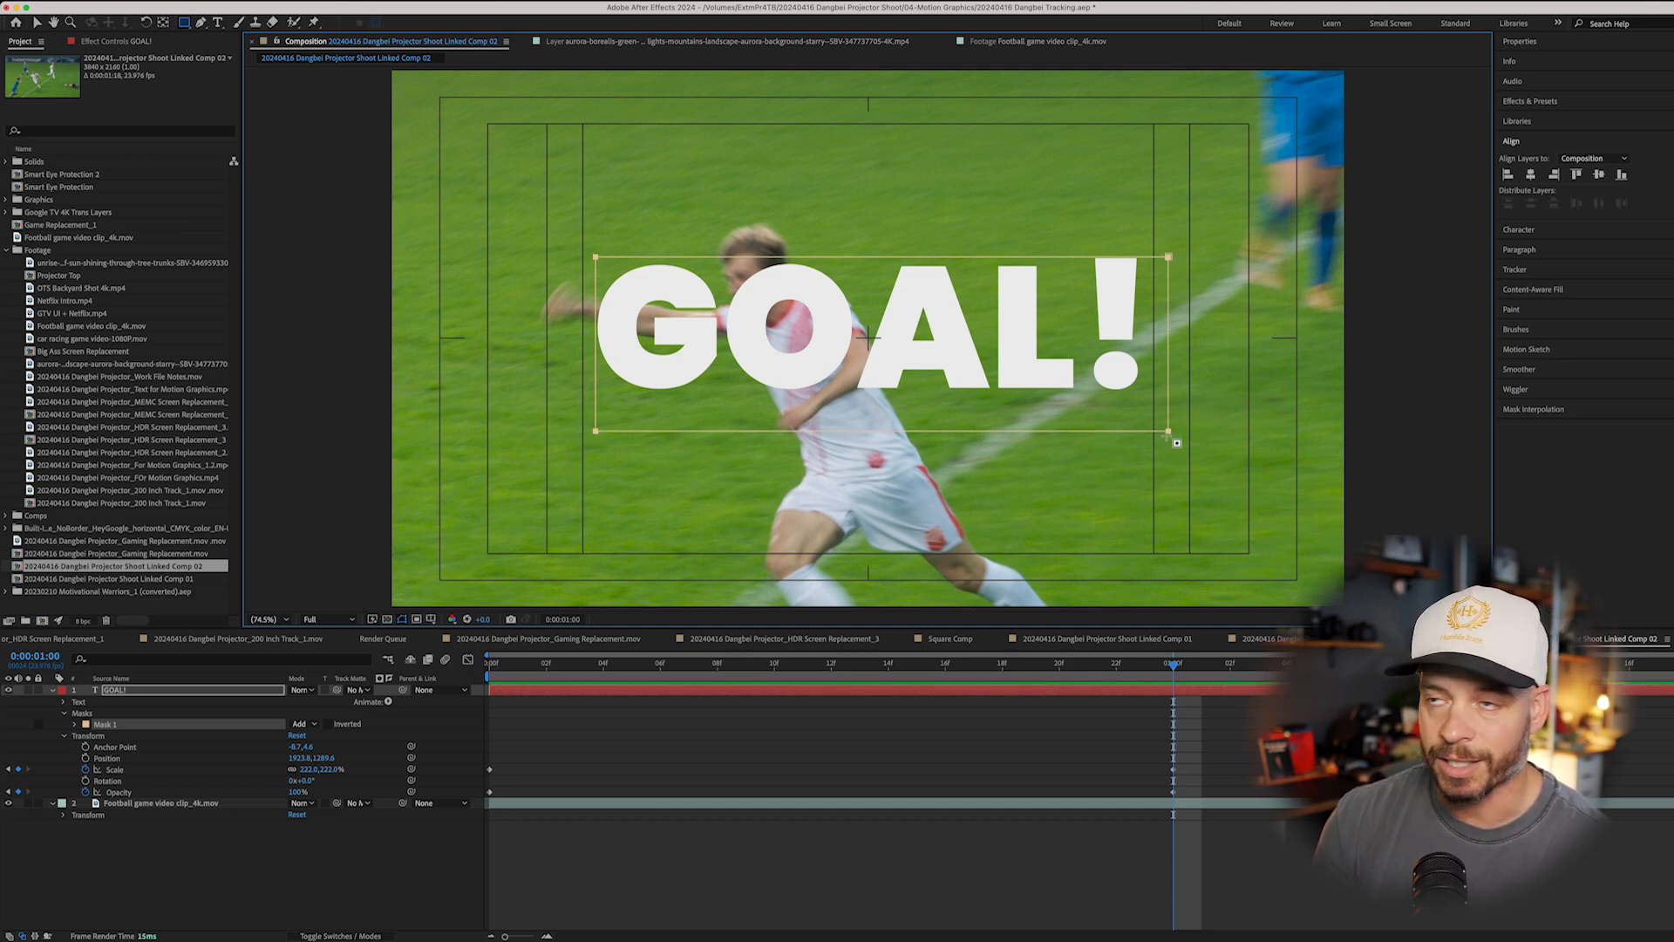
key("v")
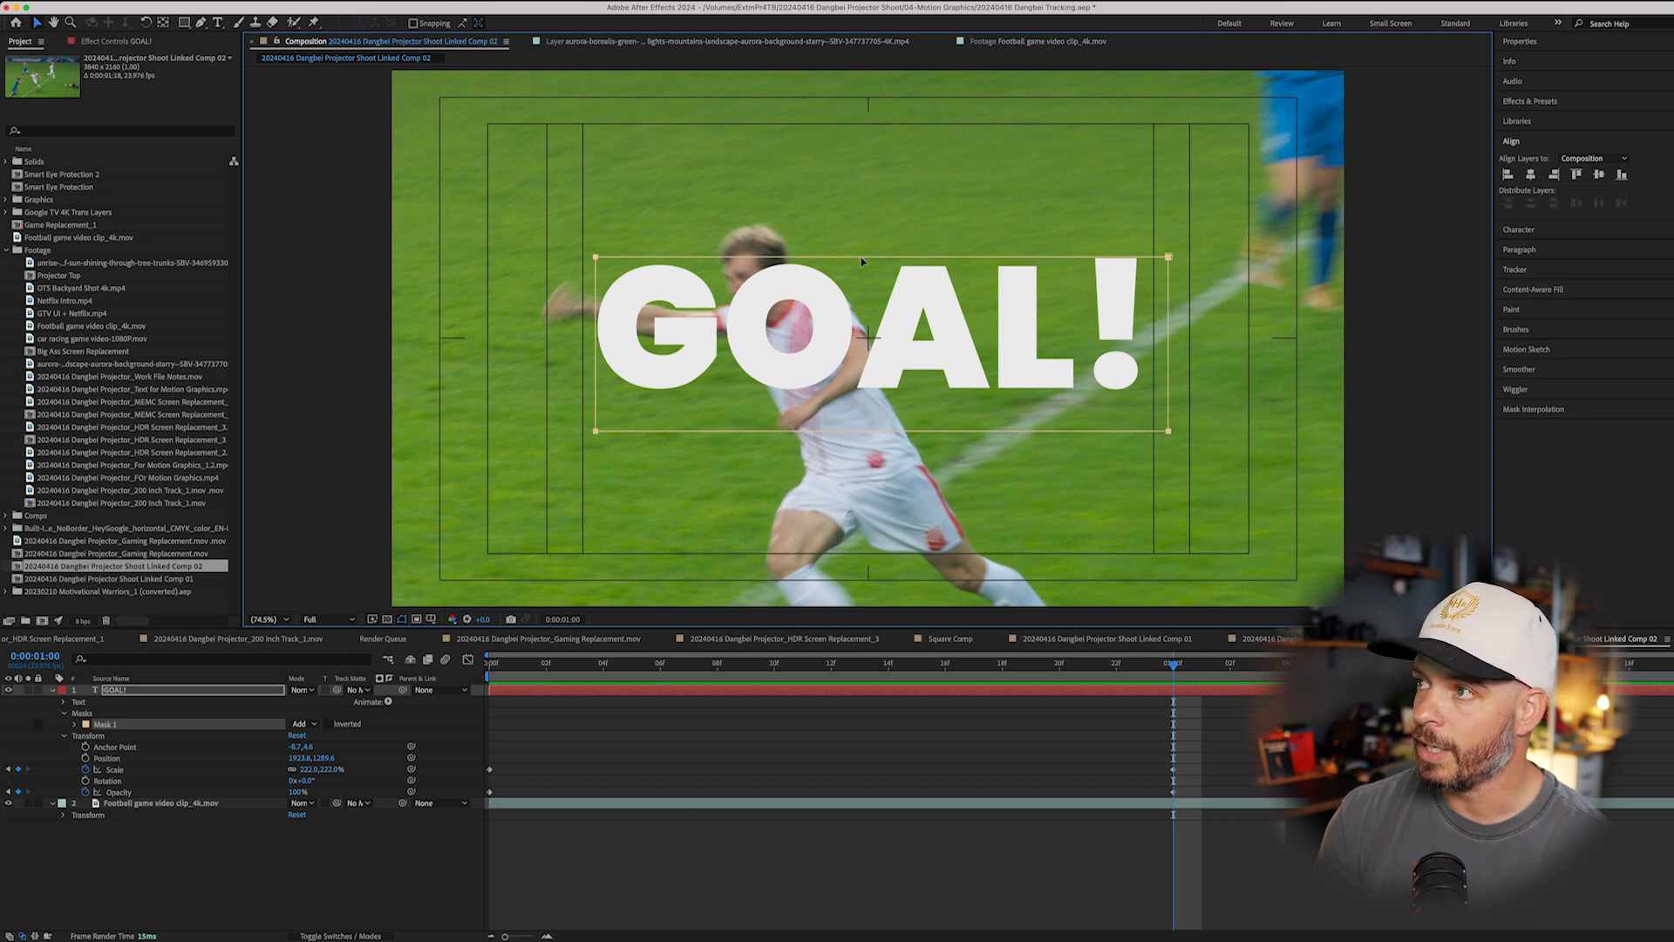
key("space")
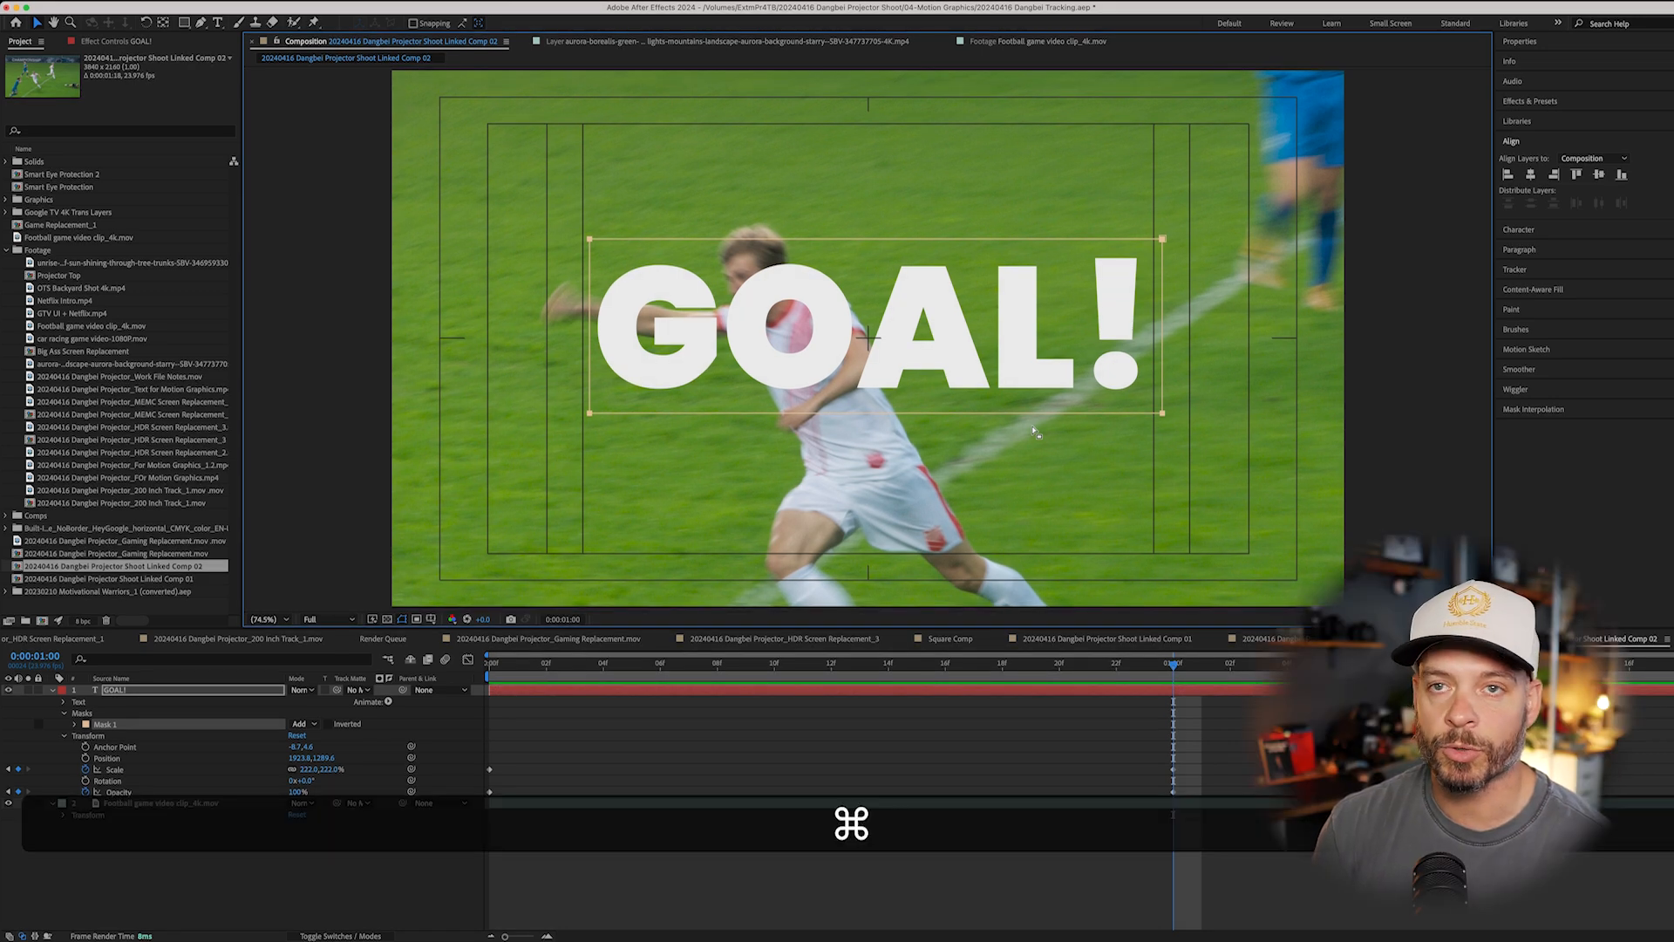
key("super+z")
key("super+z")
key("super+z")
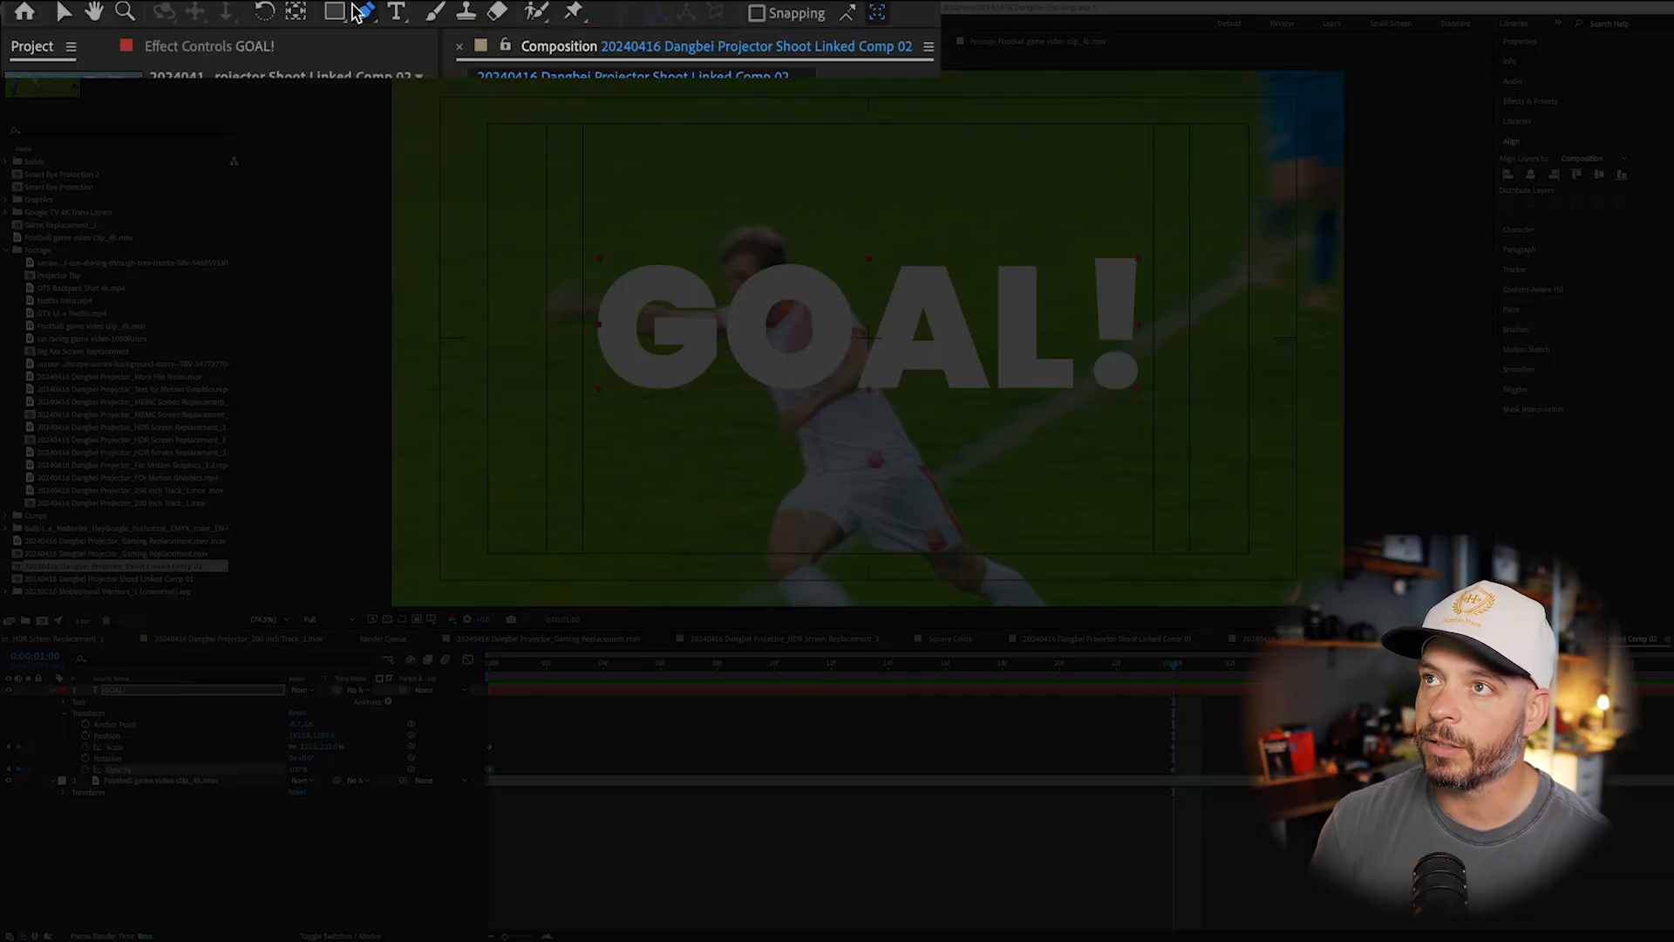
Draw a closed four-point mask around the GOAL! text with the Pen tool
left_click(201, 22)
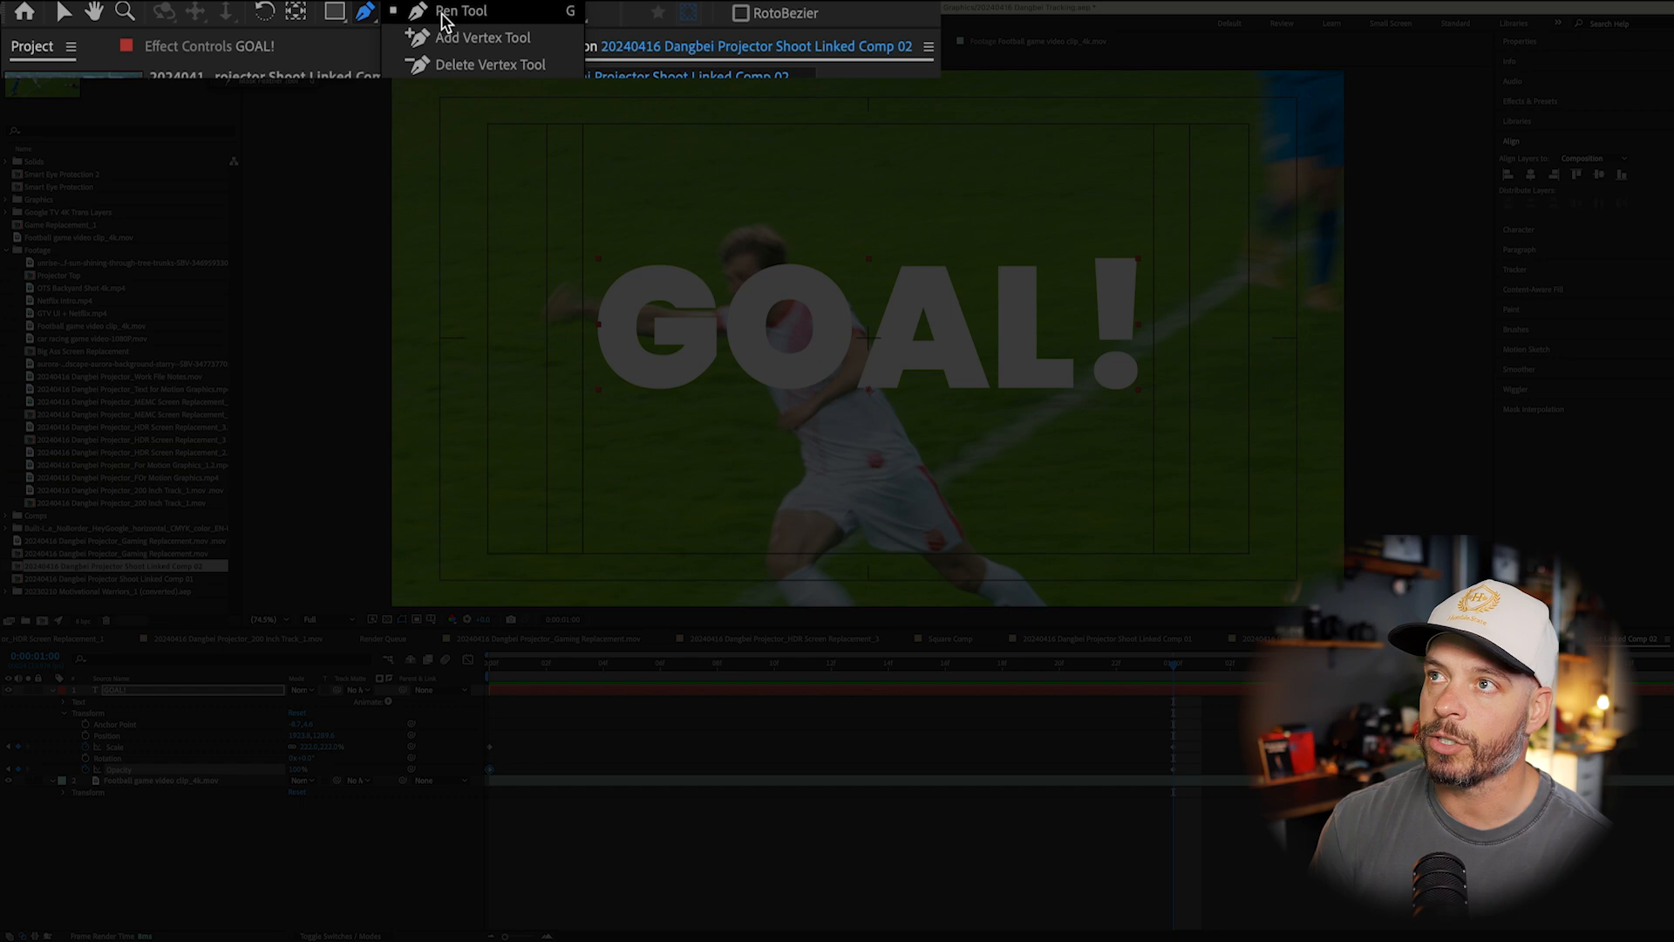
left_click(598, 260)
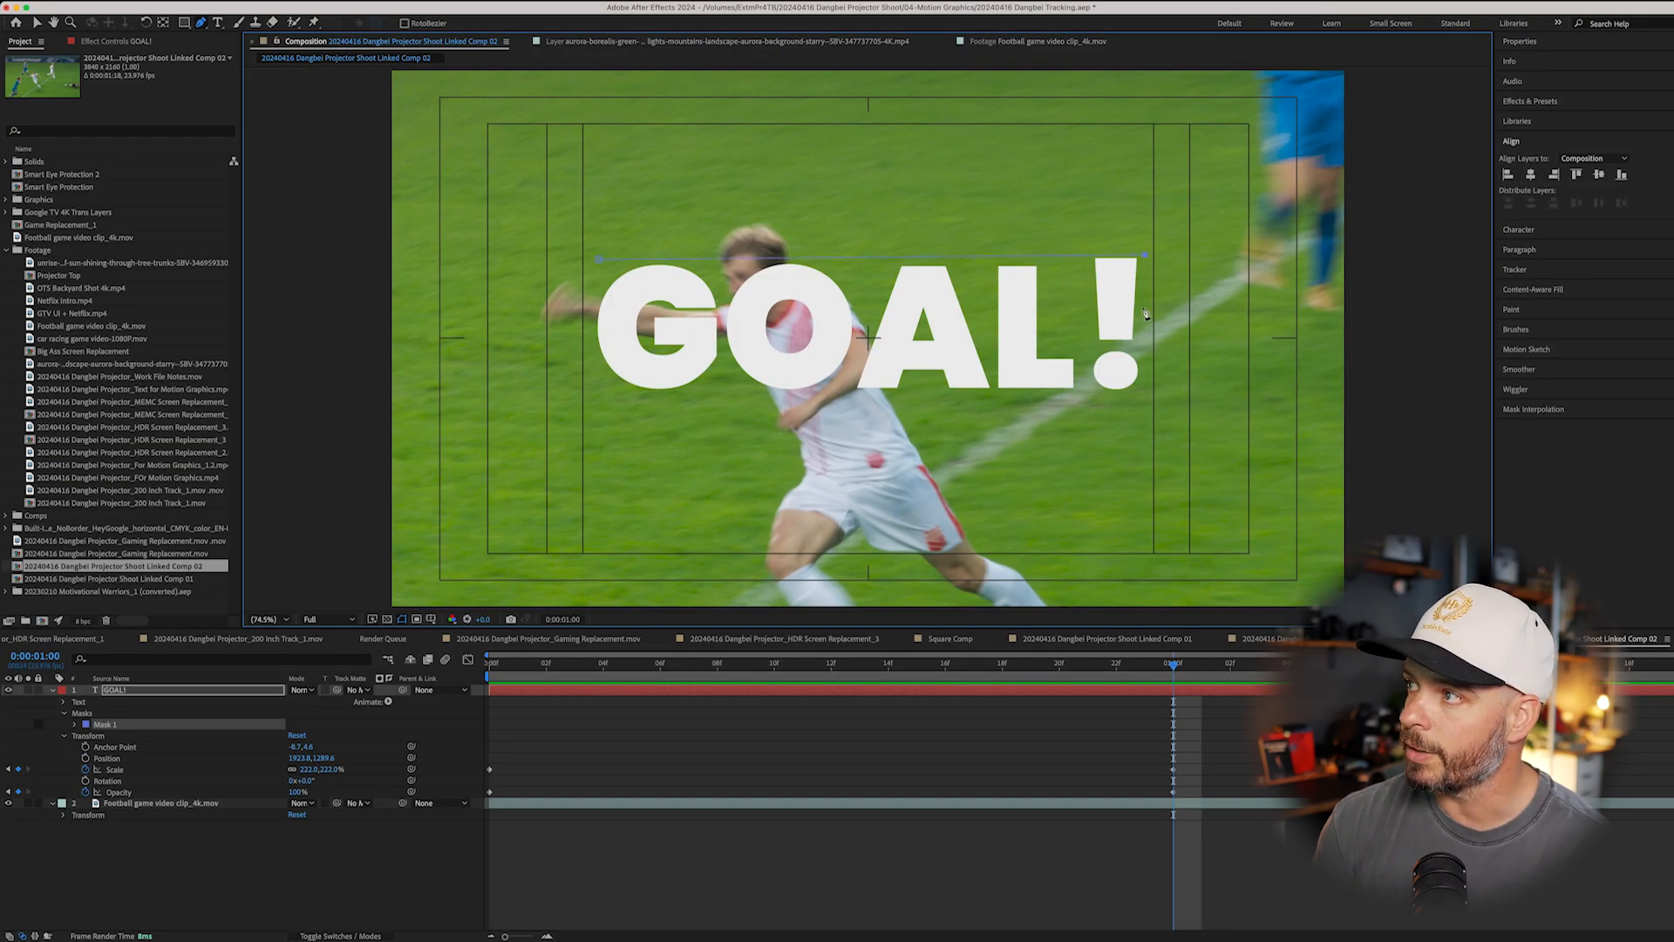
key("shift")
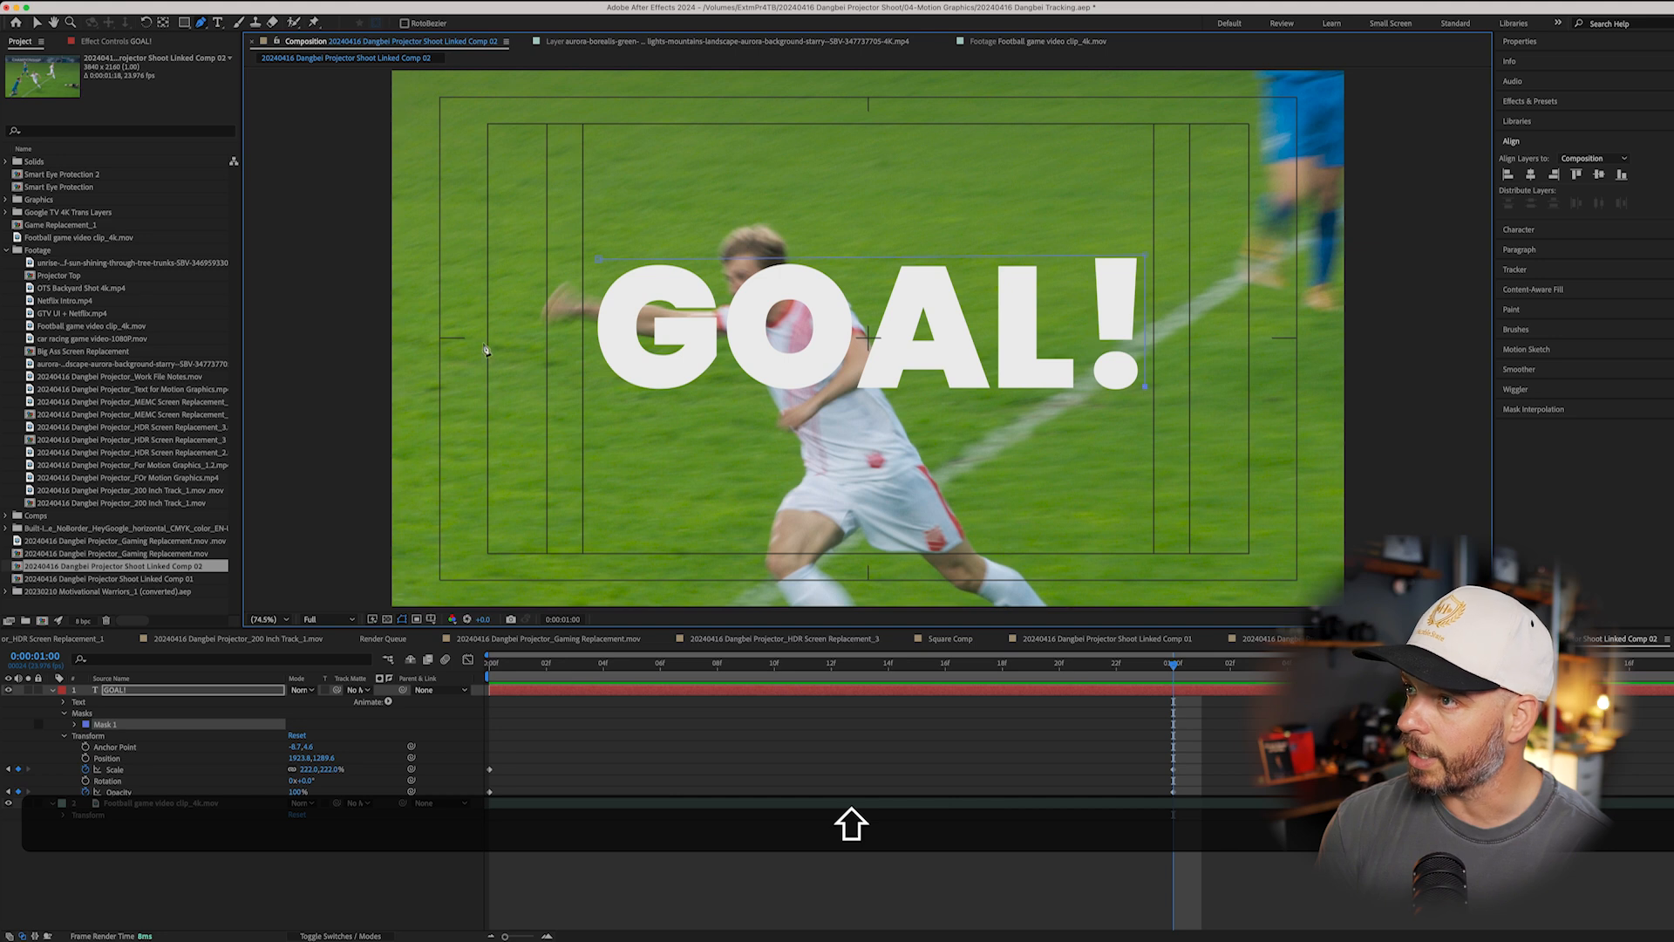
left_click(595, 388, "shift")
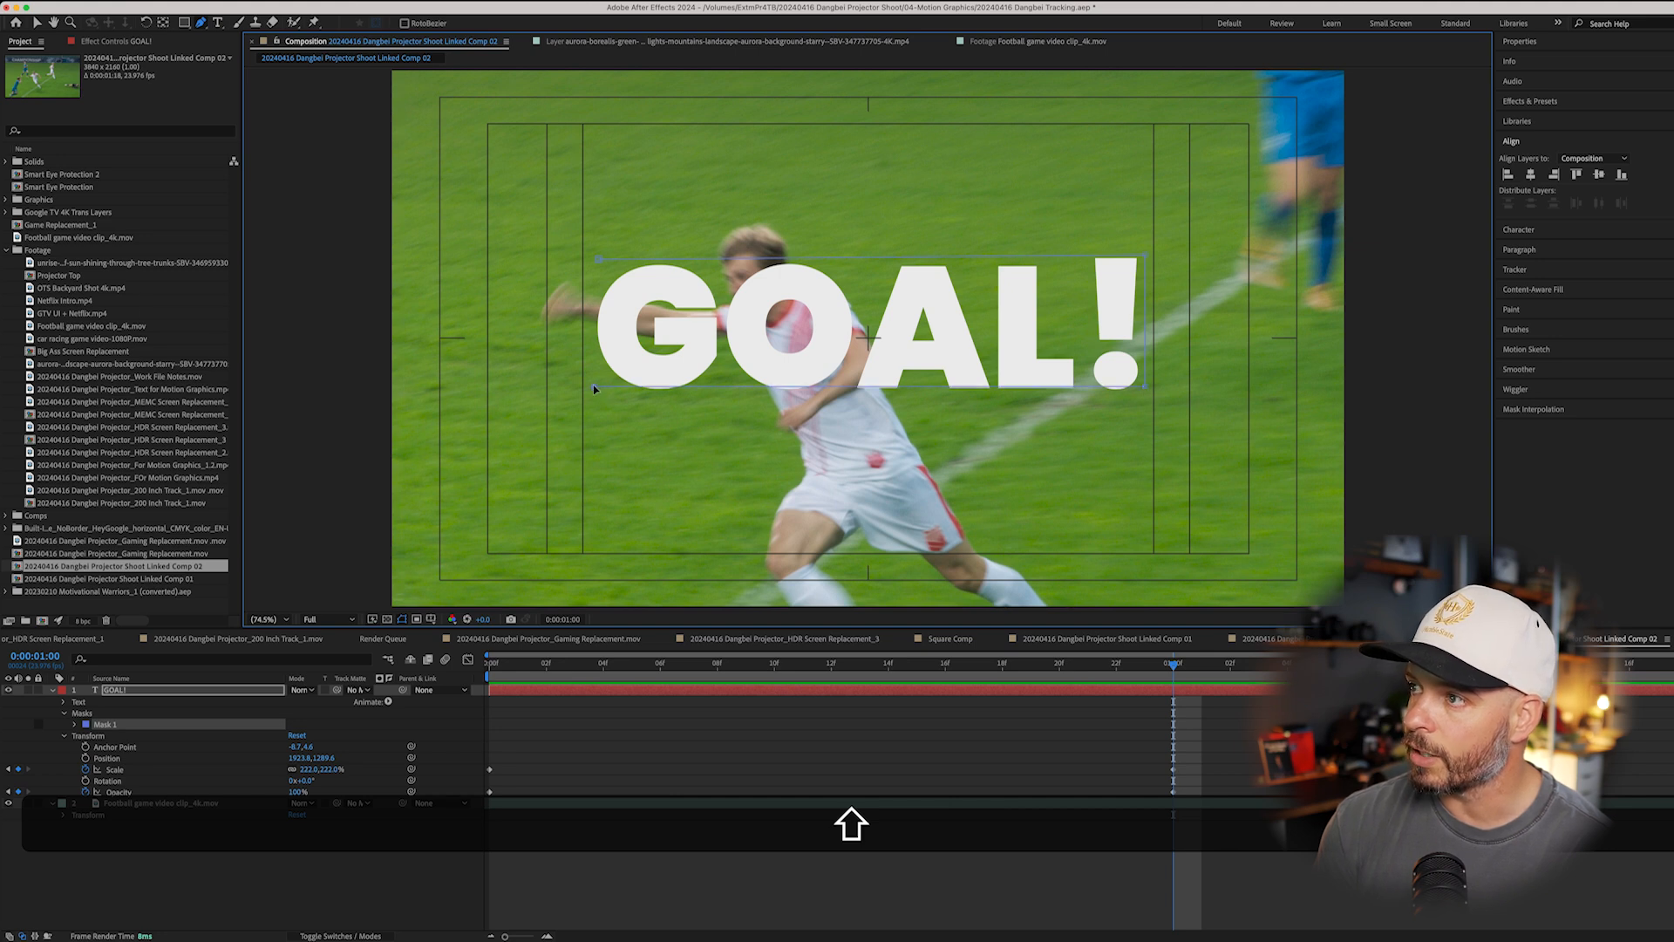
left_click(599, 262)
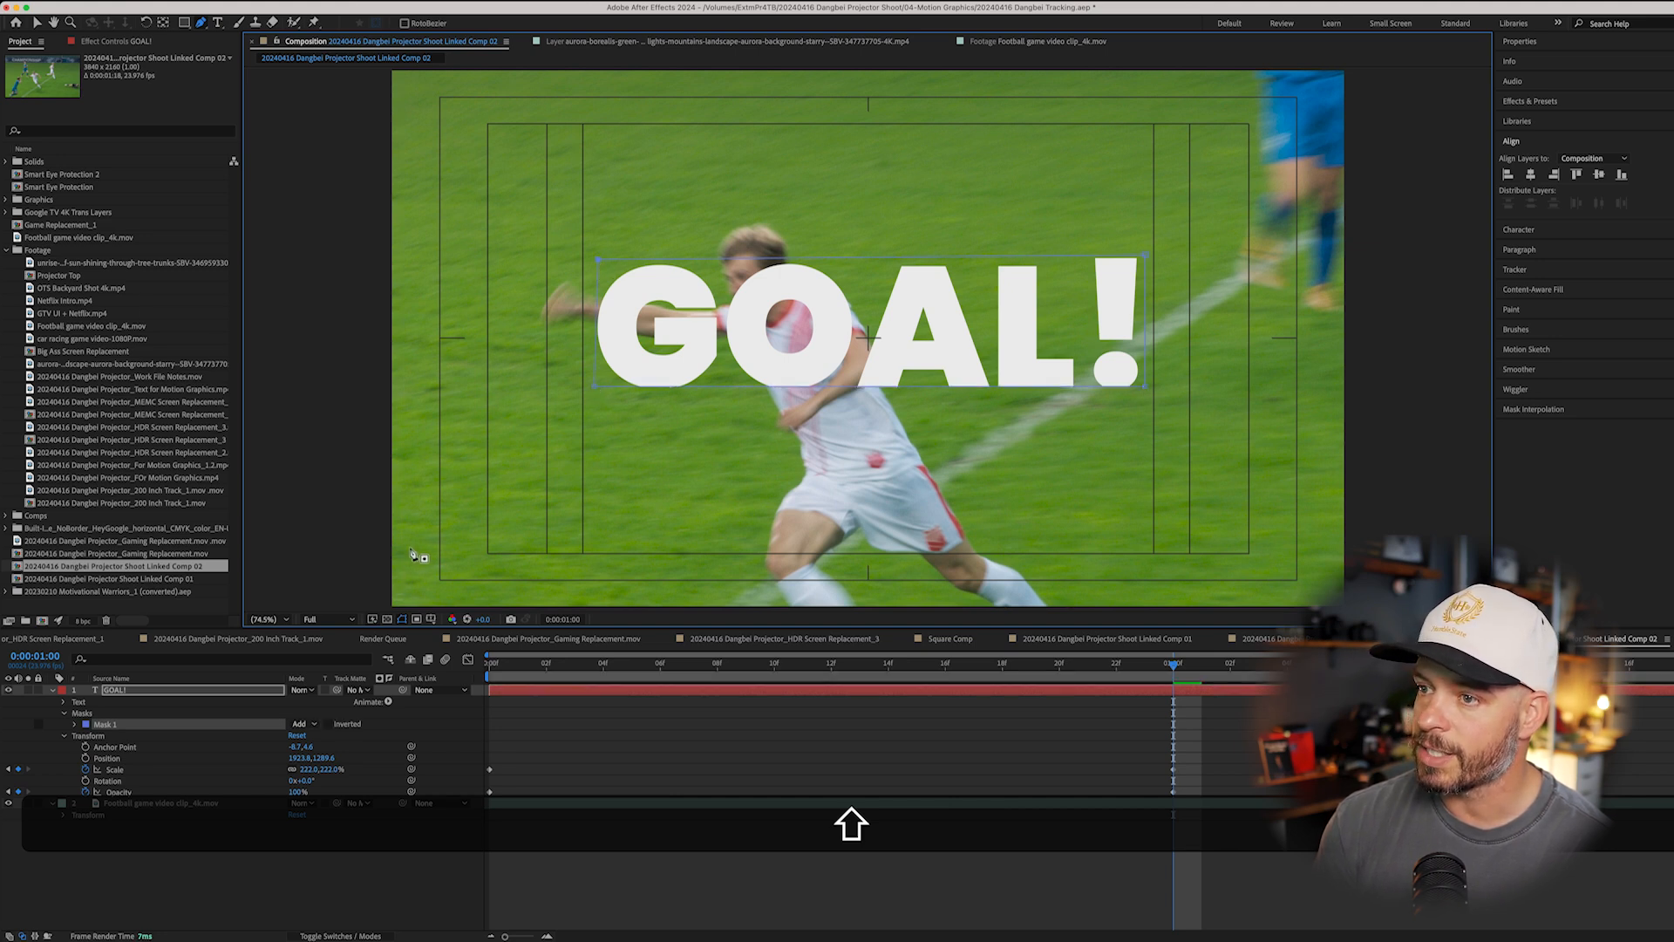
Try shifting the pen mask's upper edge above the GOAL! text, and undo the edits and the mask
key("v")
mouse_move(782, 261)
left_mouse_down()
mouse_move(787, 340)
mouse_move(800, 258)
left_mouse_up()
scroll(586, 378, "up", 2)
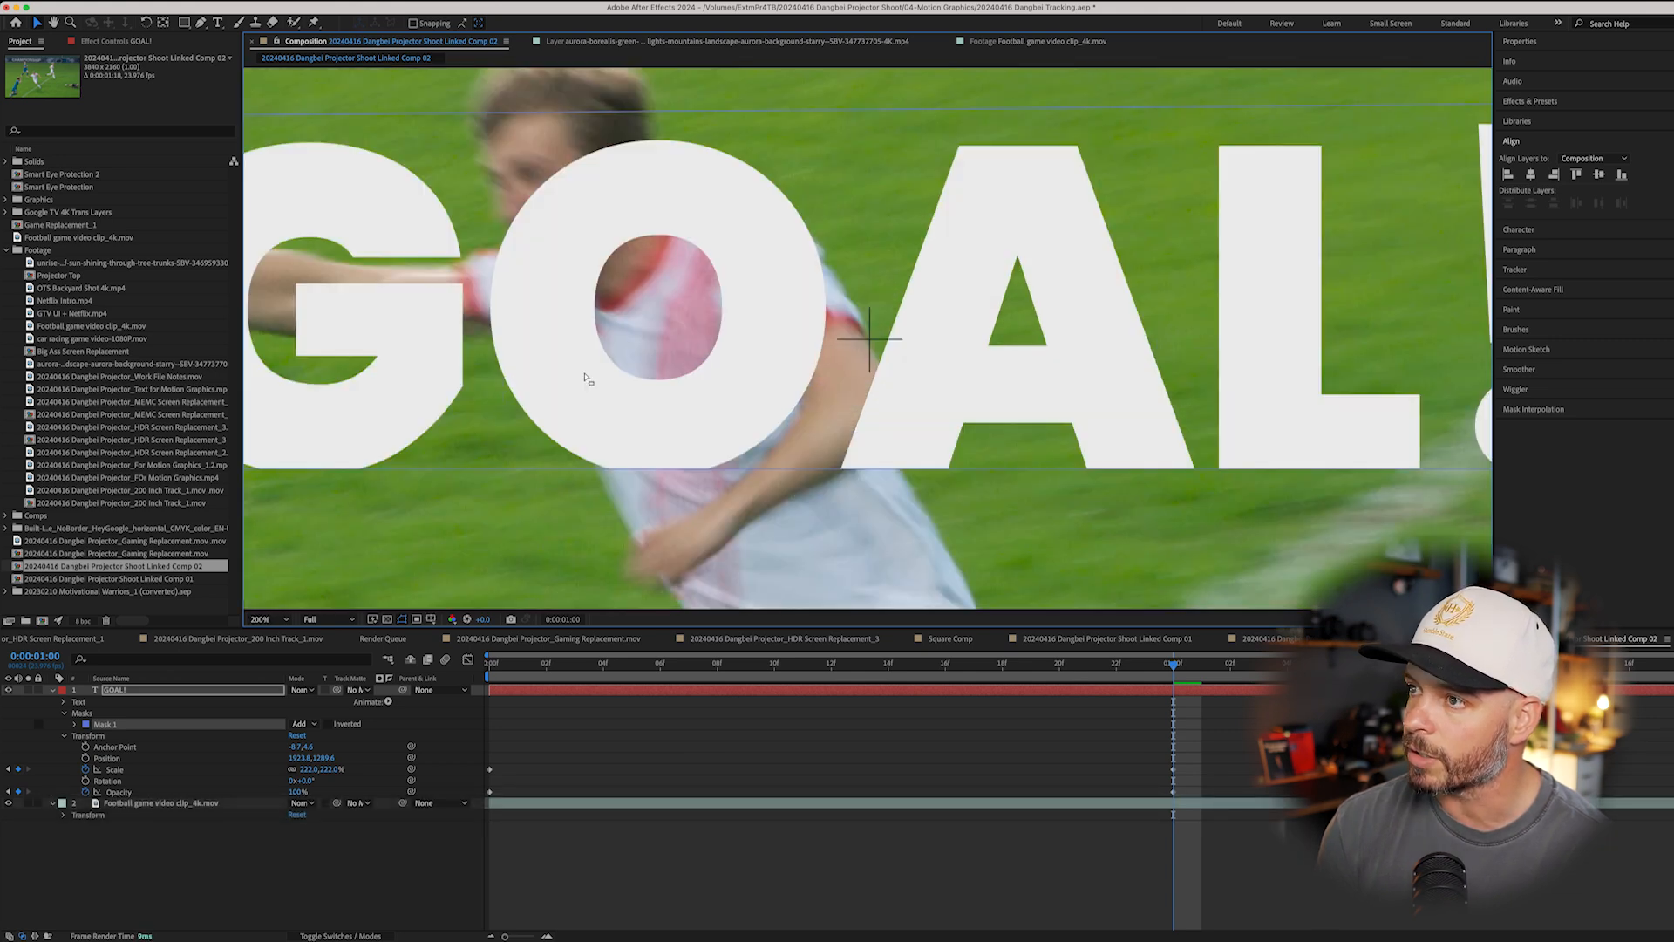
key("h")
left_click_drag(915, 462, 543, 424)
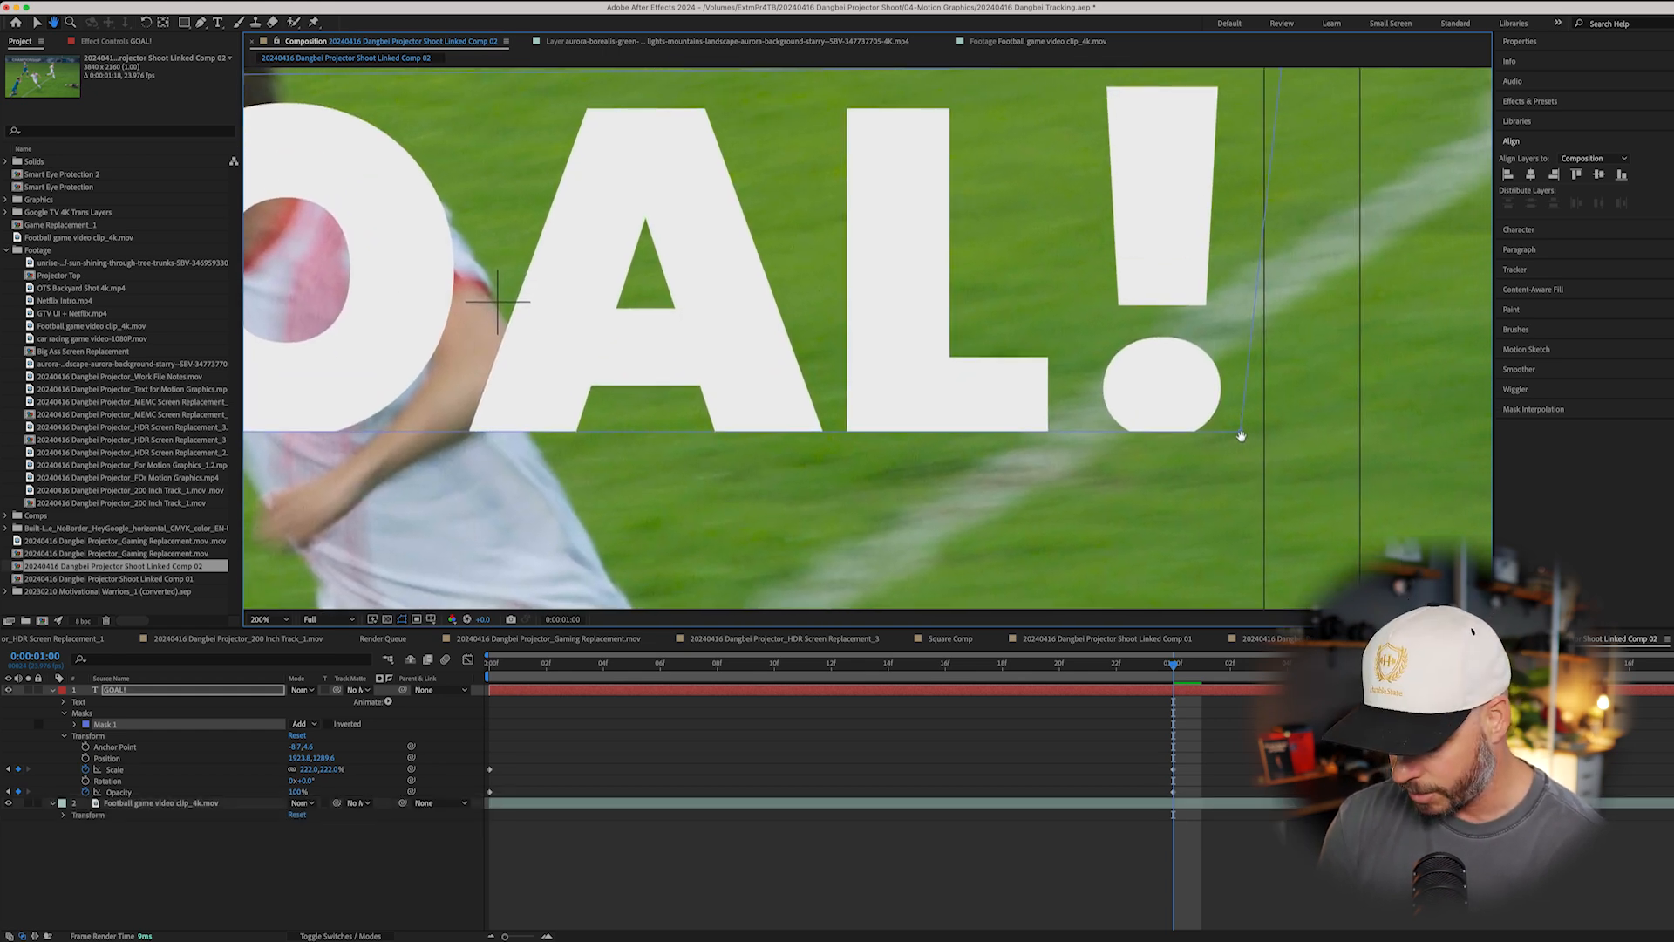
key("h")
left_click_drag(1241, 374, 1215, 587)
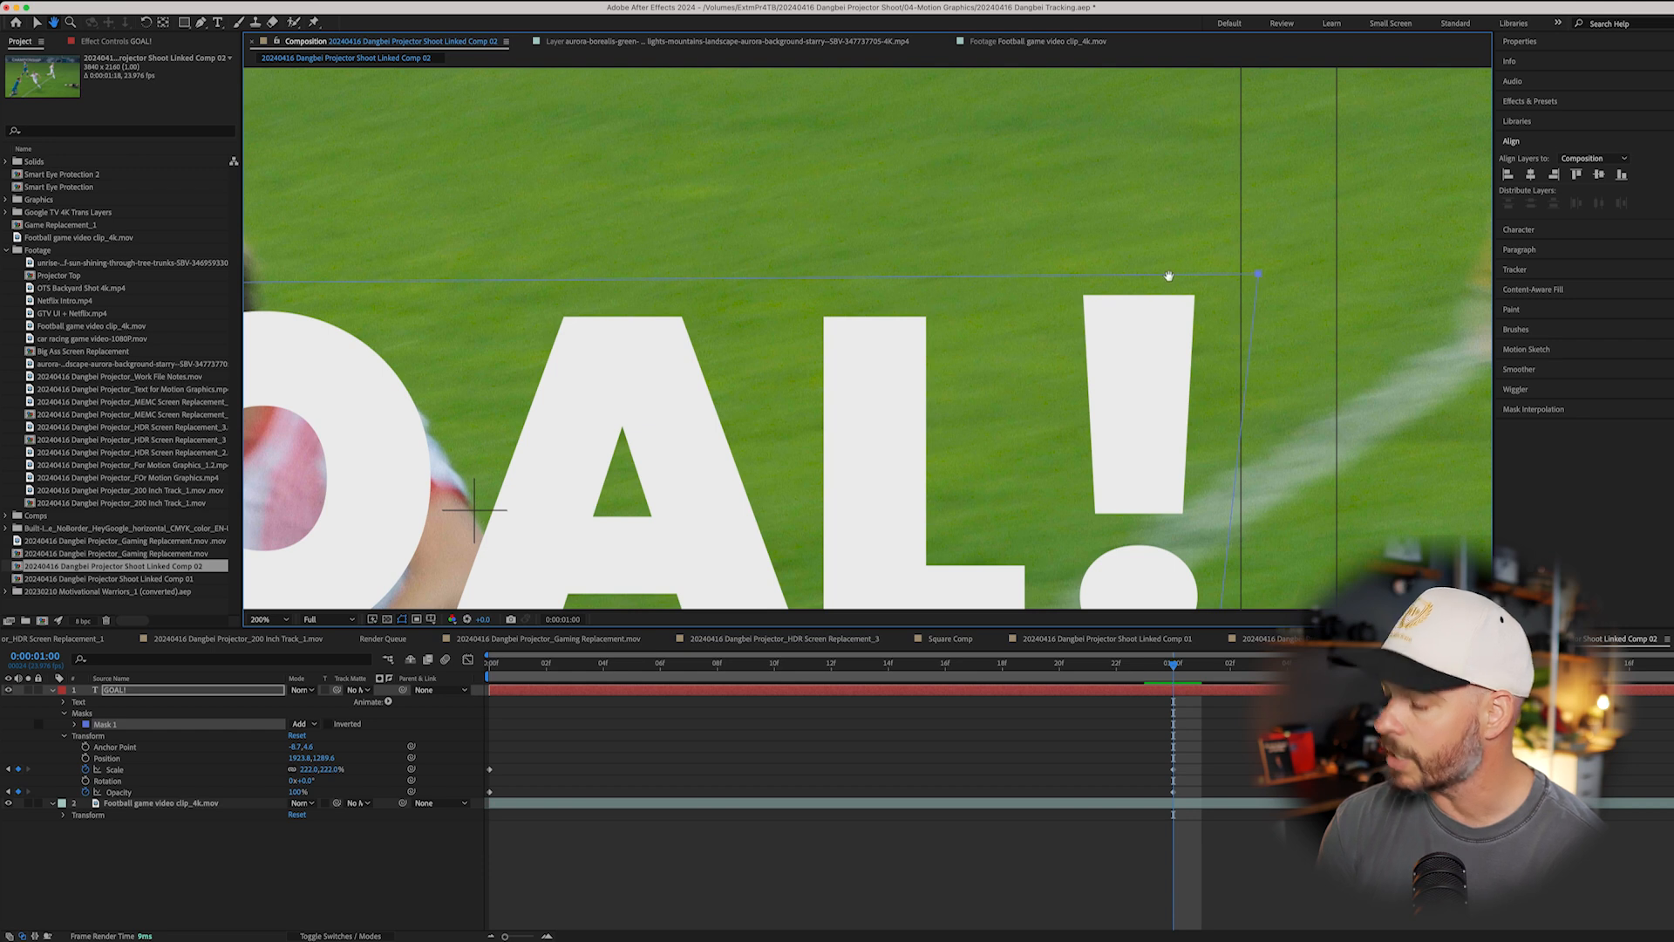
left_click(265, 620)
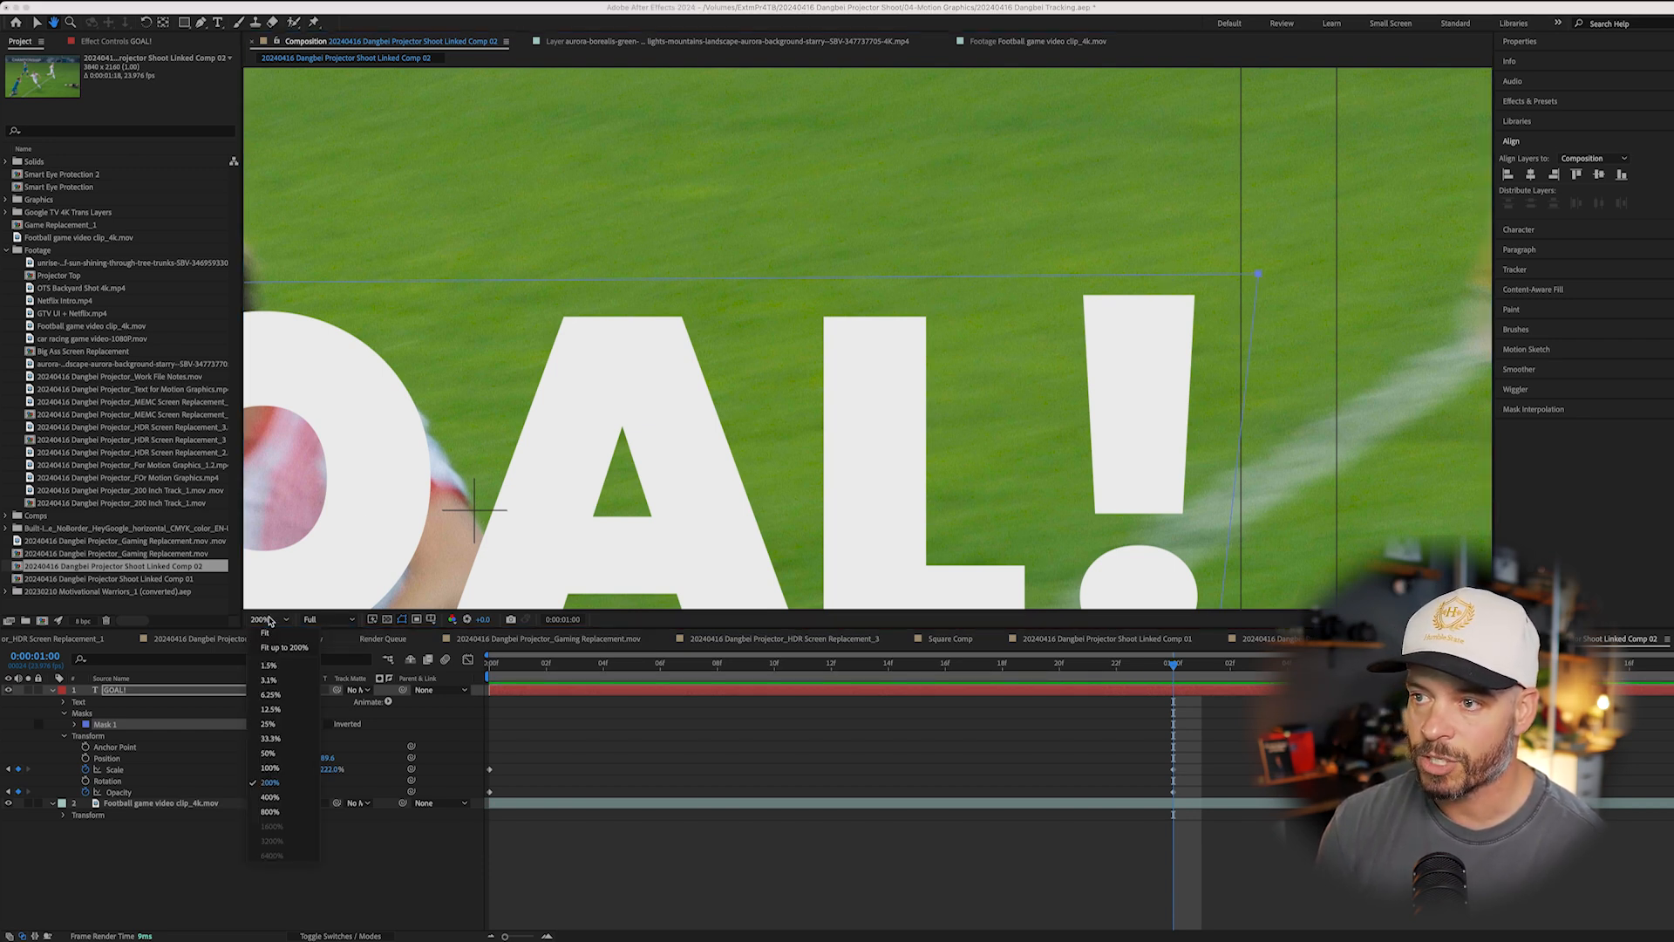
left_click(266, 633)
key("v")
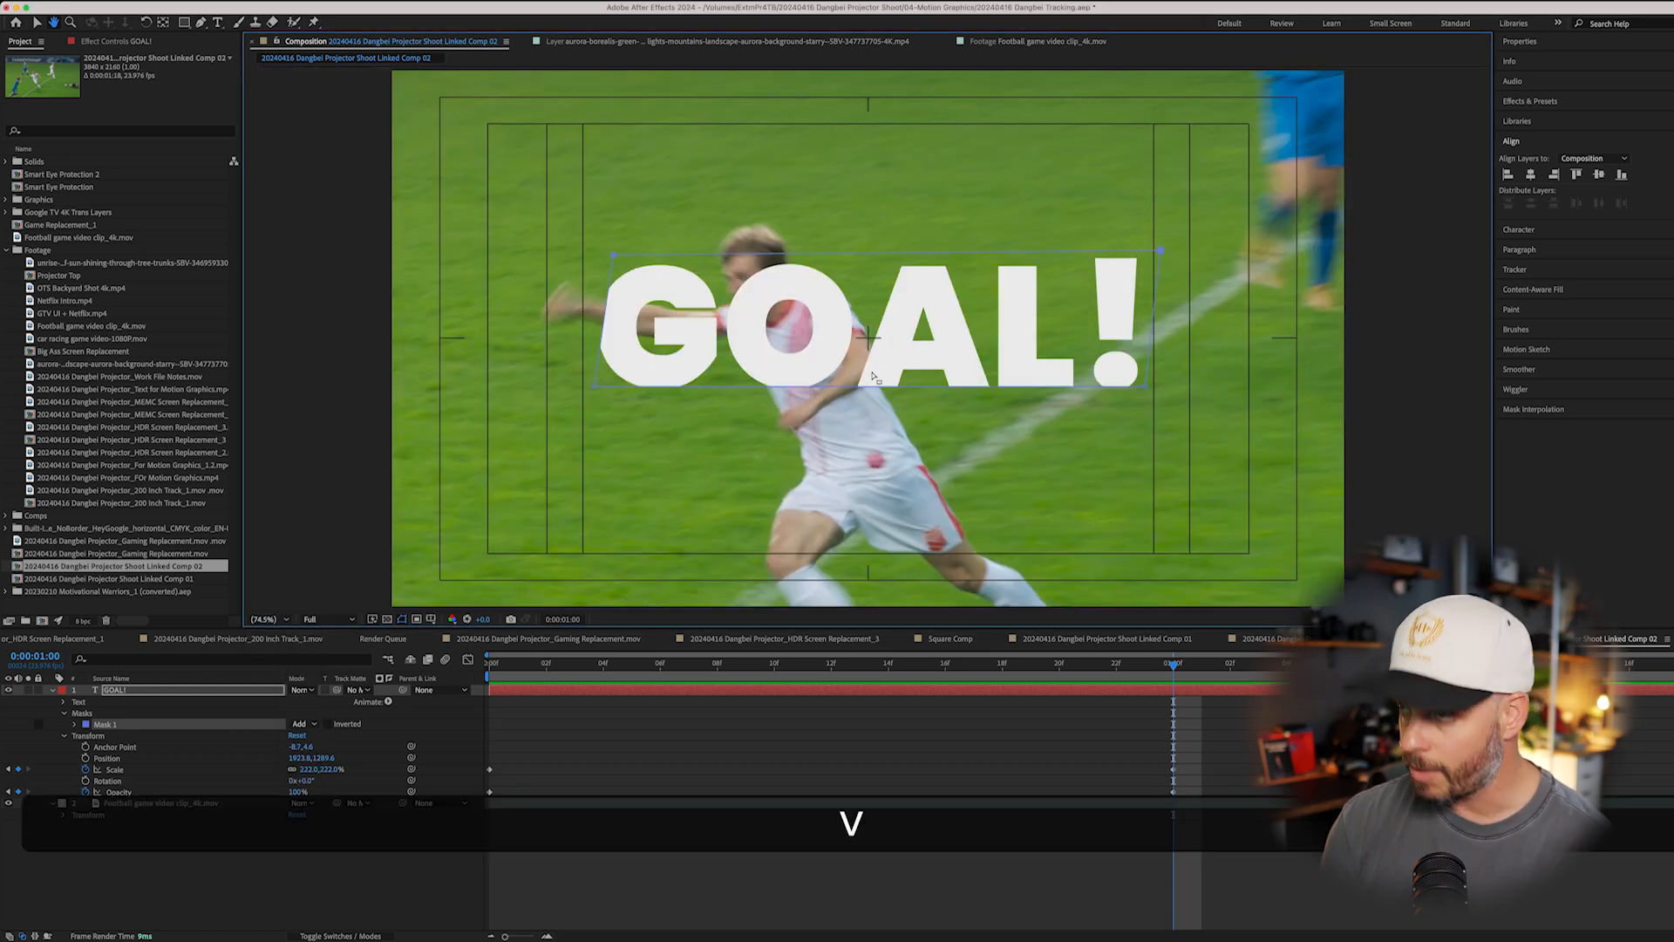
left_click_drag(914, 253, 873, 232)
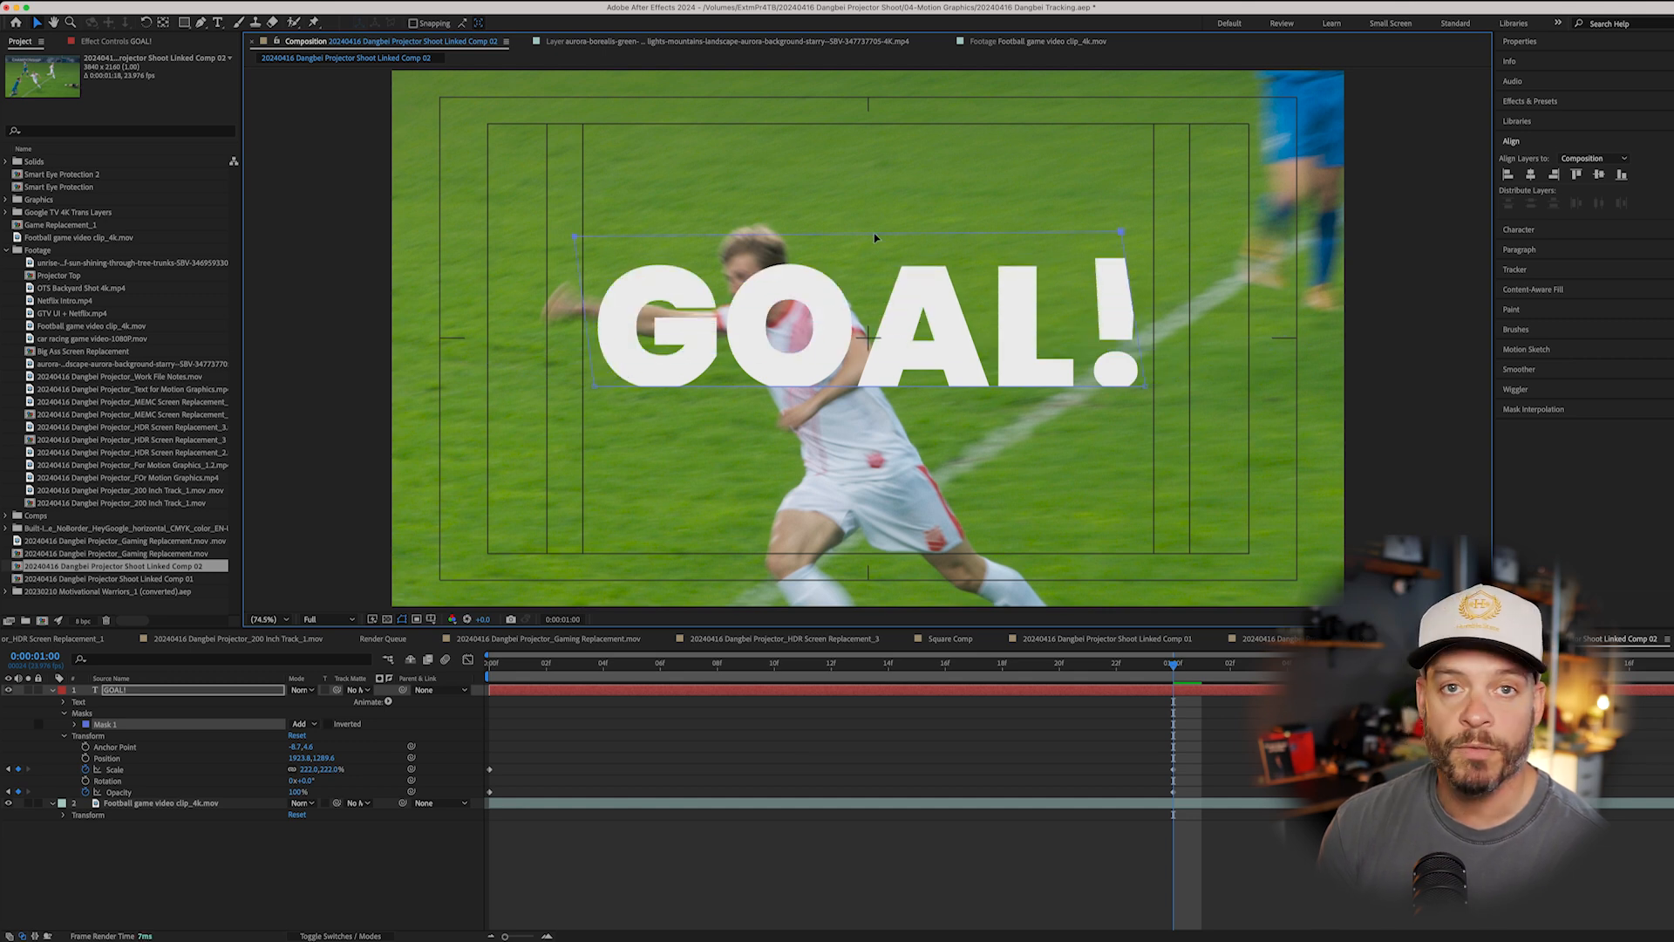
key("super+z")
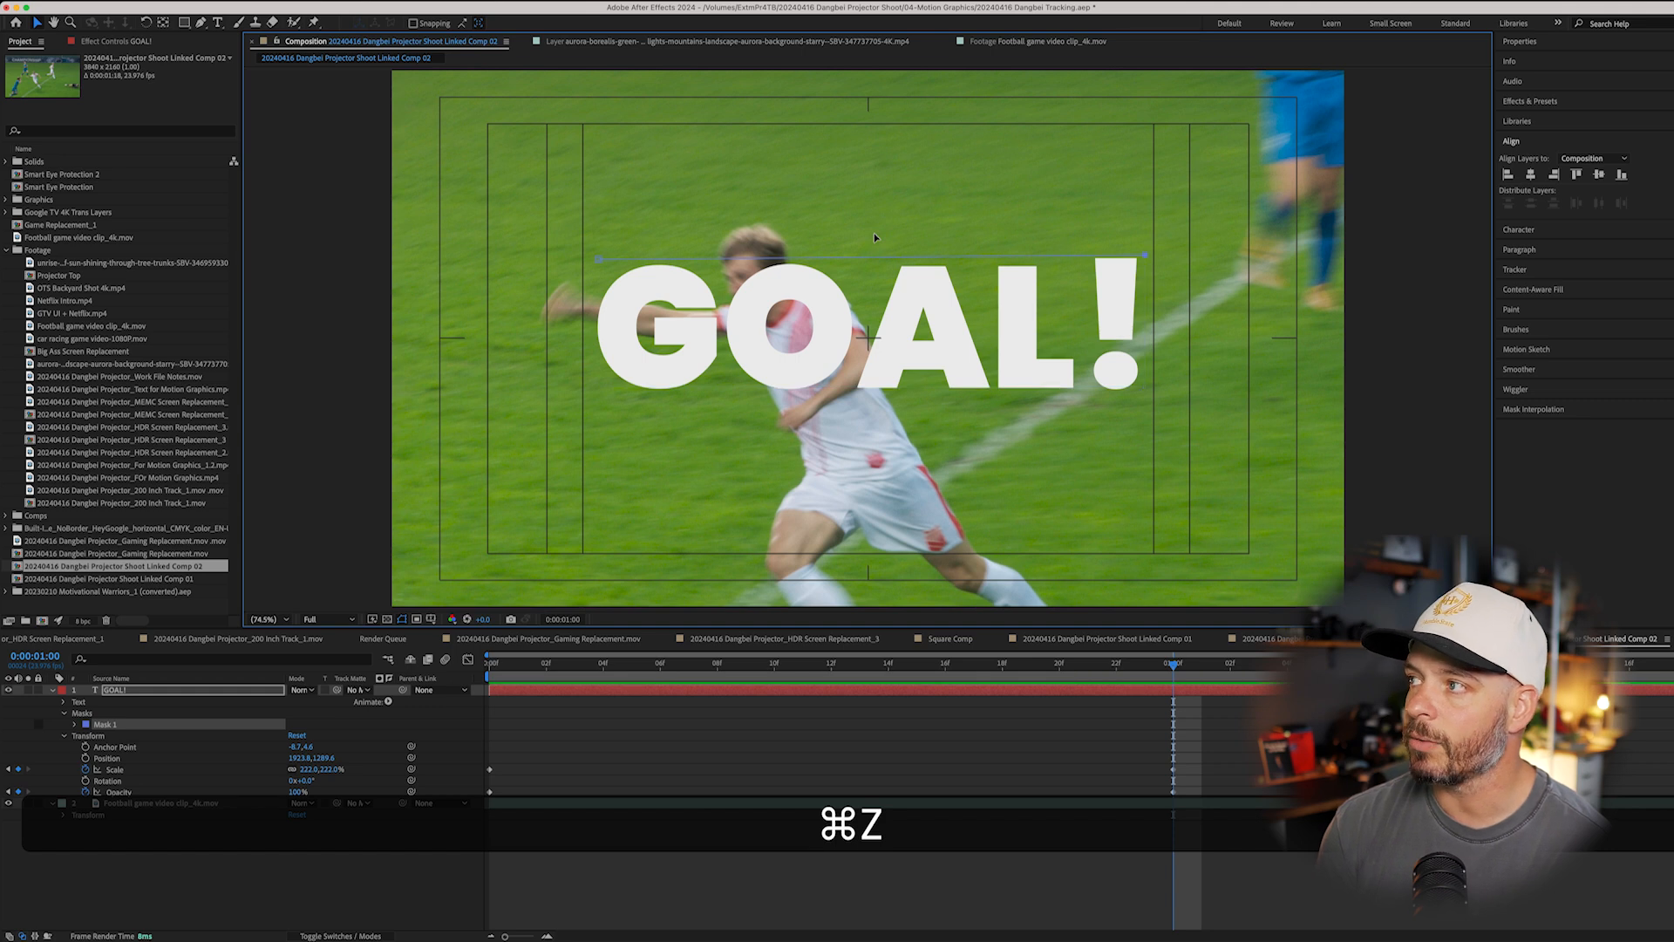
key("super+z")
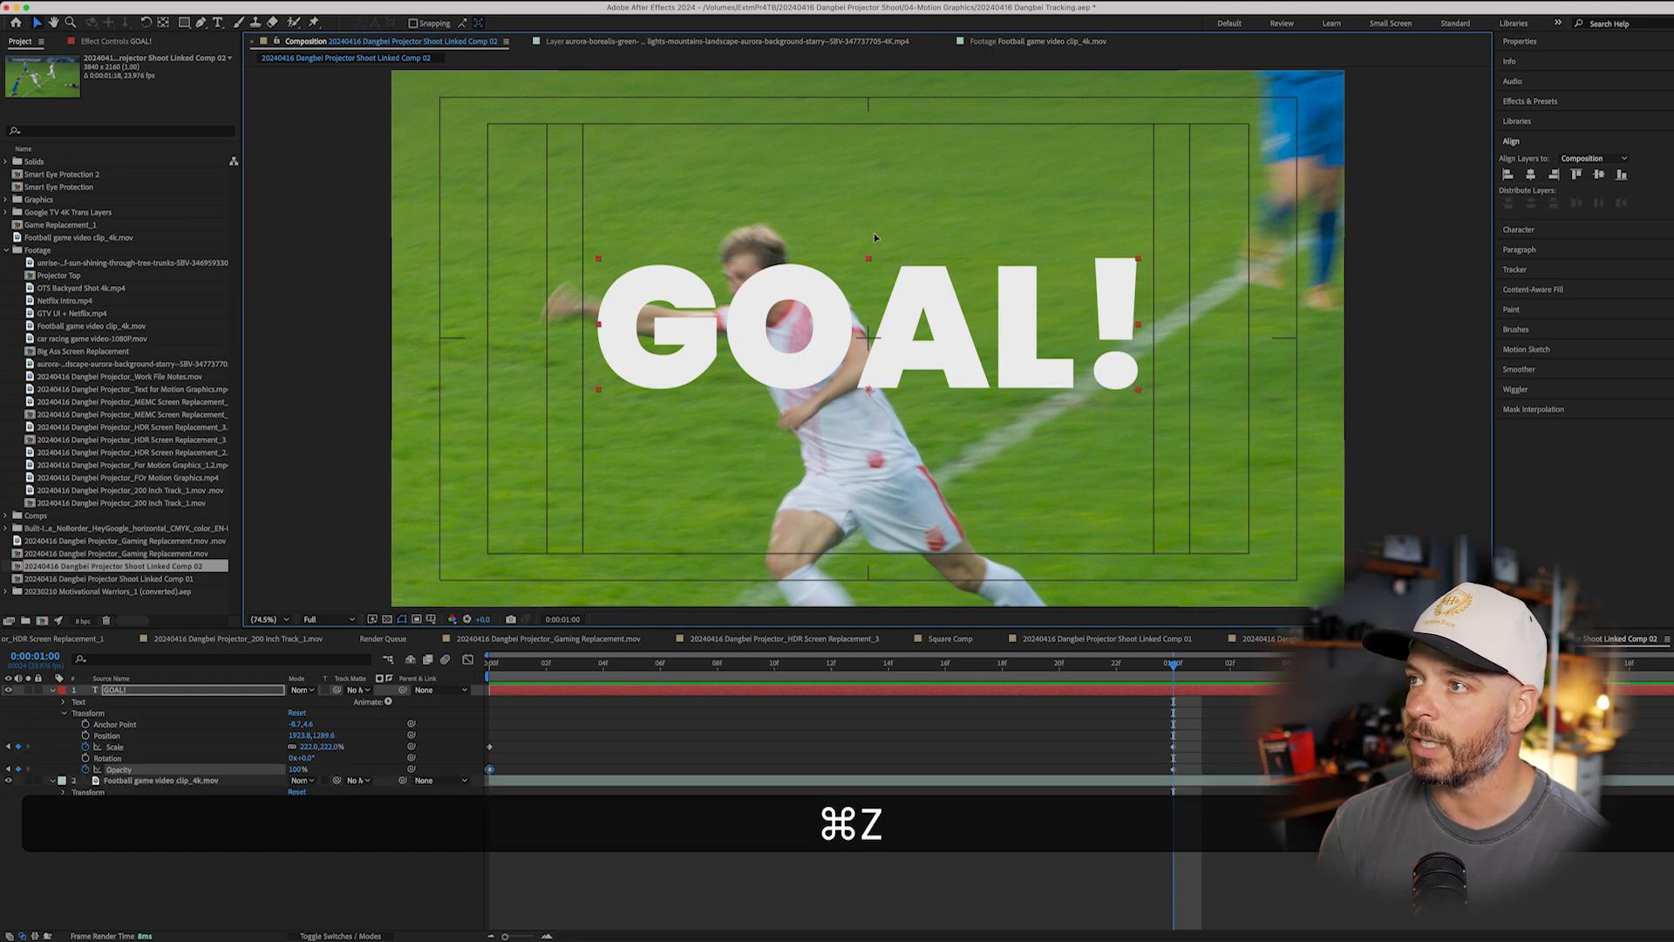
Draw a rectangular mask around the whole GOAL! text and expand the mask's properties
left_click(181, 22)
mouse_move(592, 252)
left_mouse_down()
mouse_move(1050, 427)
mouse_move(1155, 408)
left_mouse_up()
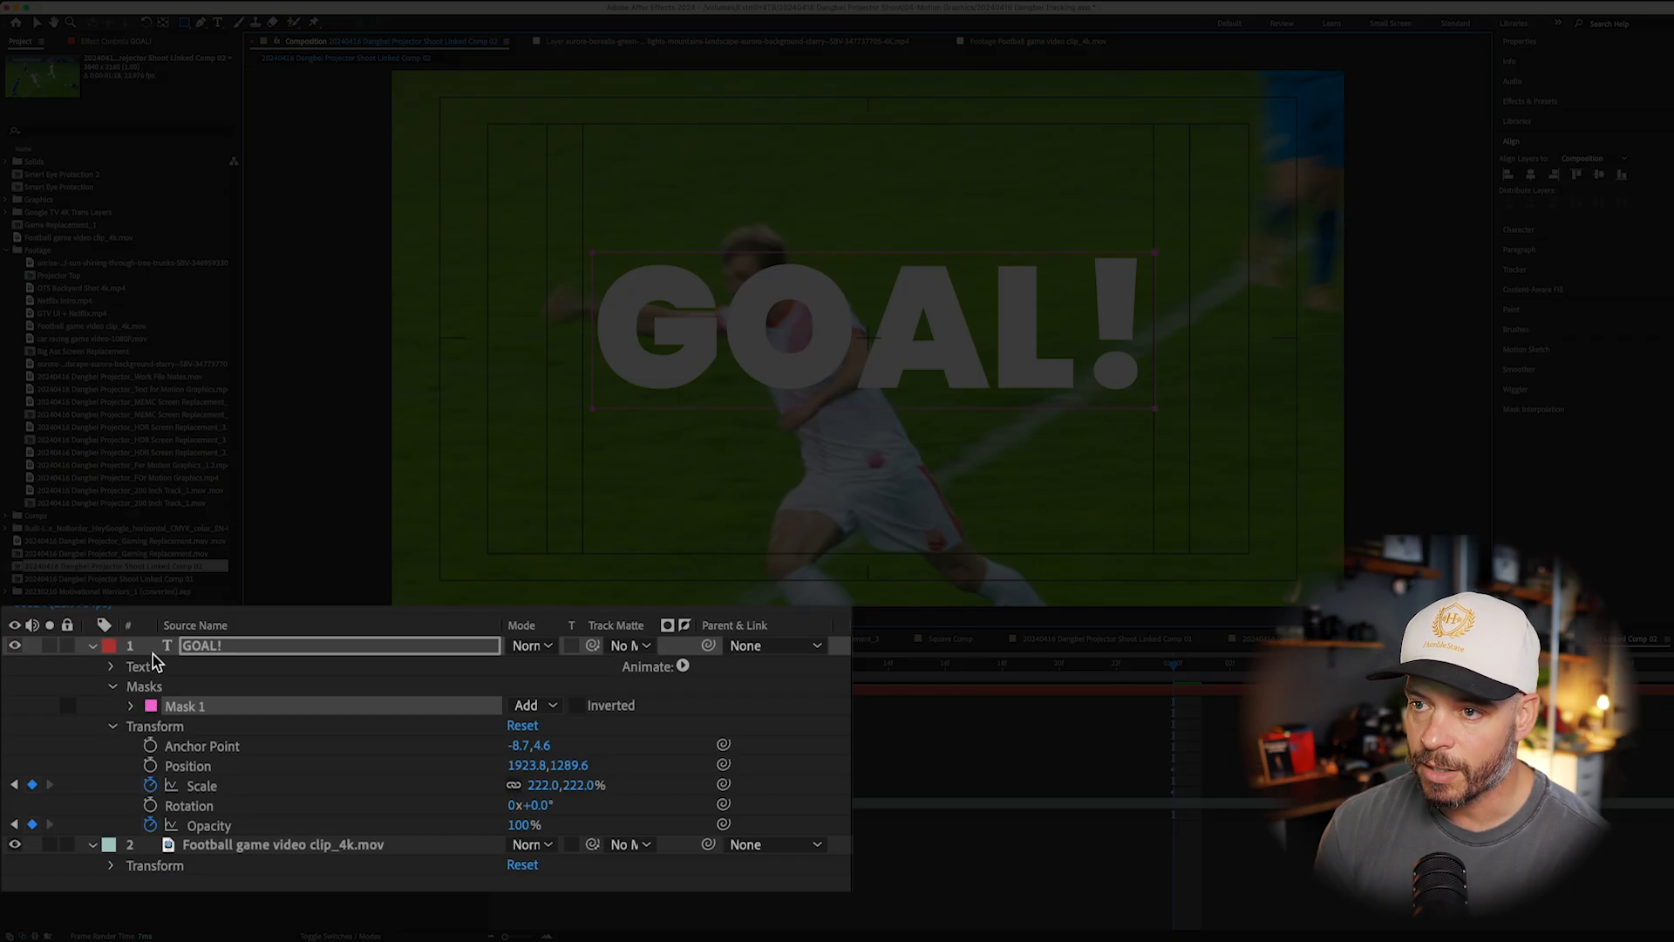
left_click(133, 706)
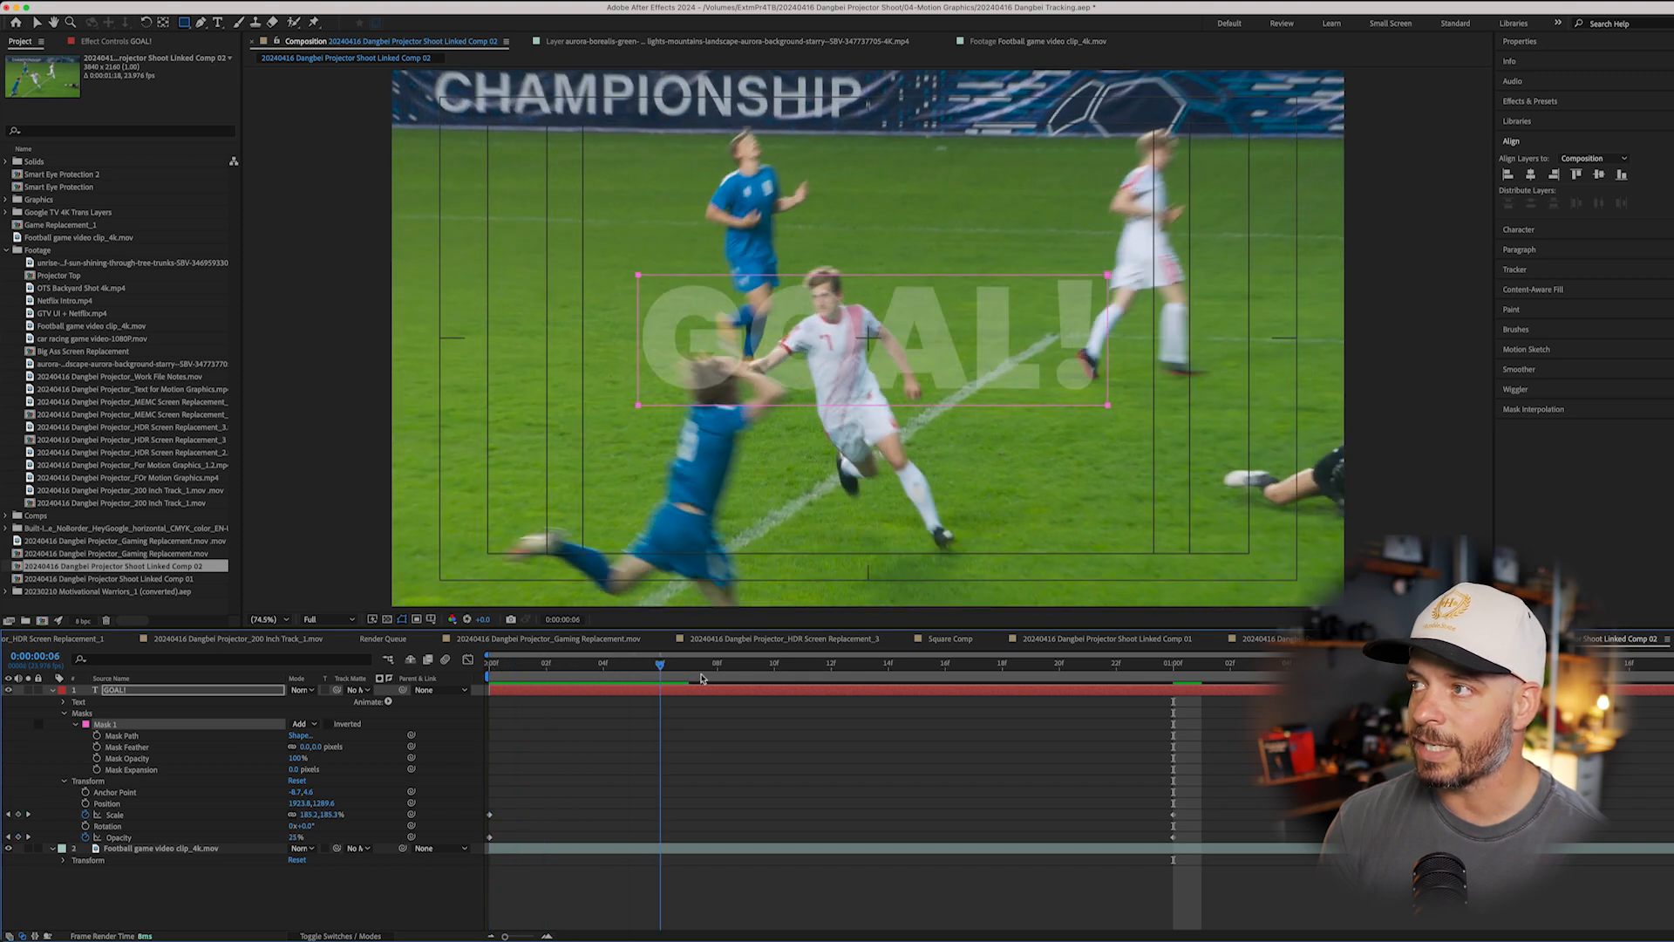
Add Mask Path keyframes at 0:00:00:00 and 0:00:00:17, moving the mask down below the GOAL! text at 0:00:00:17
left_click(493, 665)
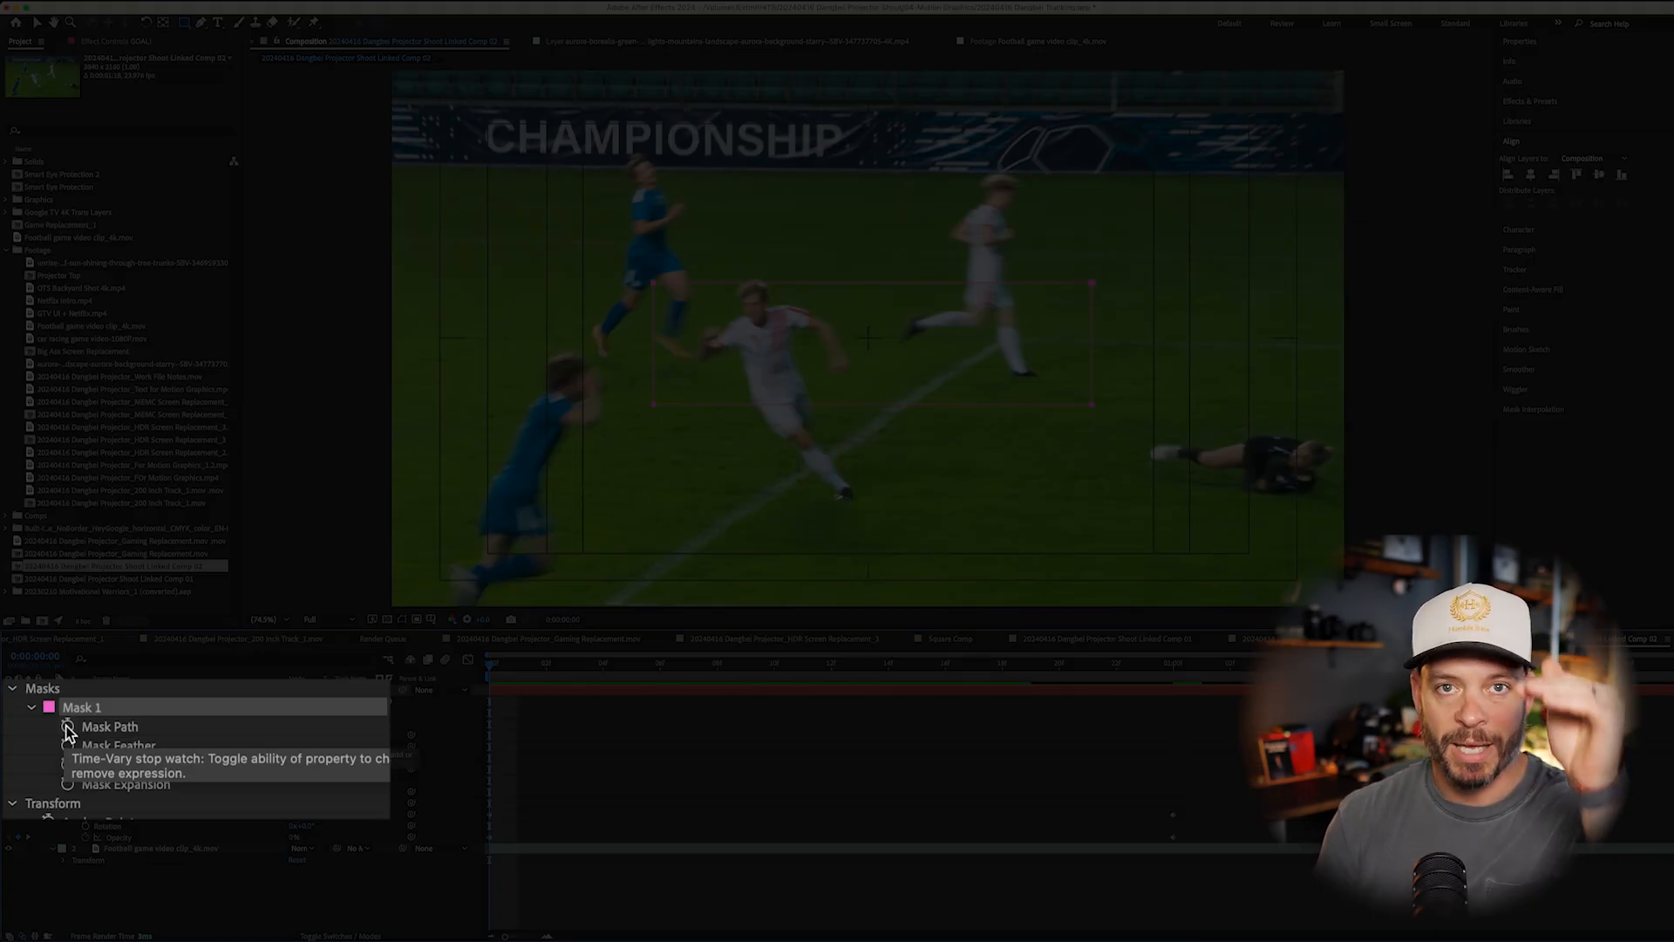
left_click(97, 737)
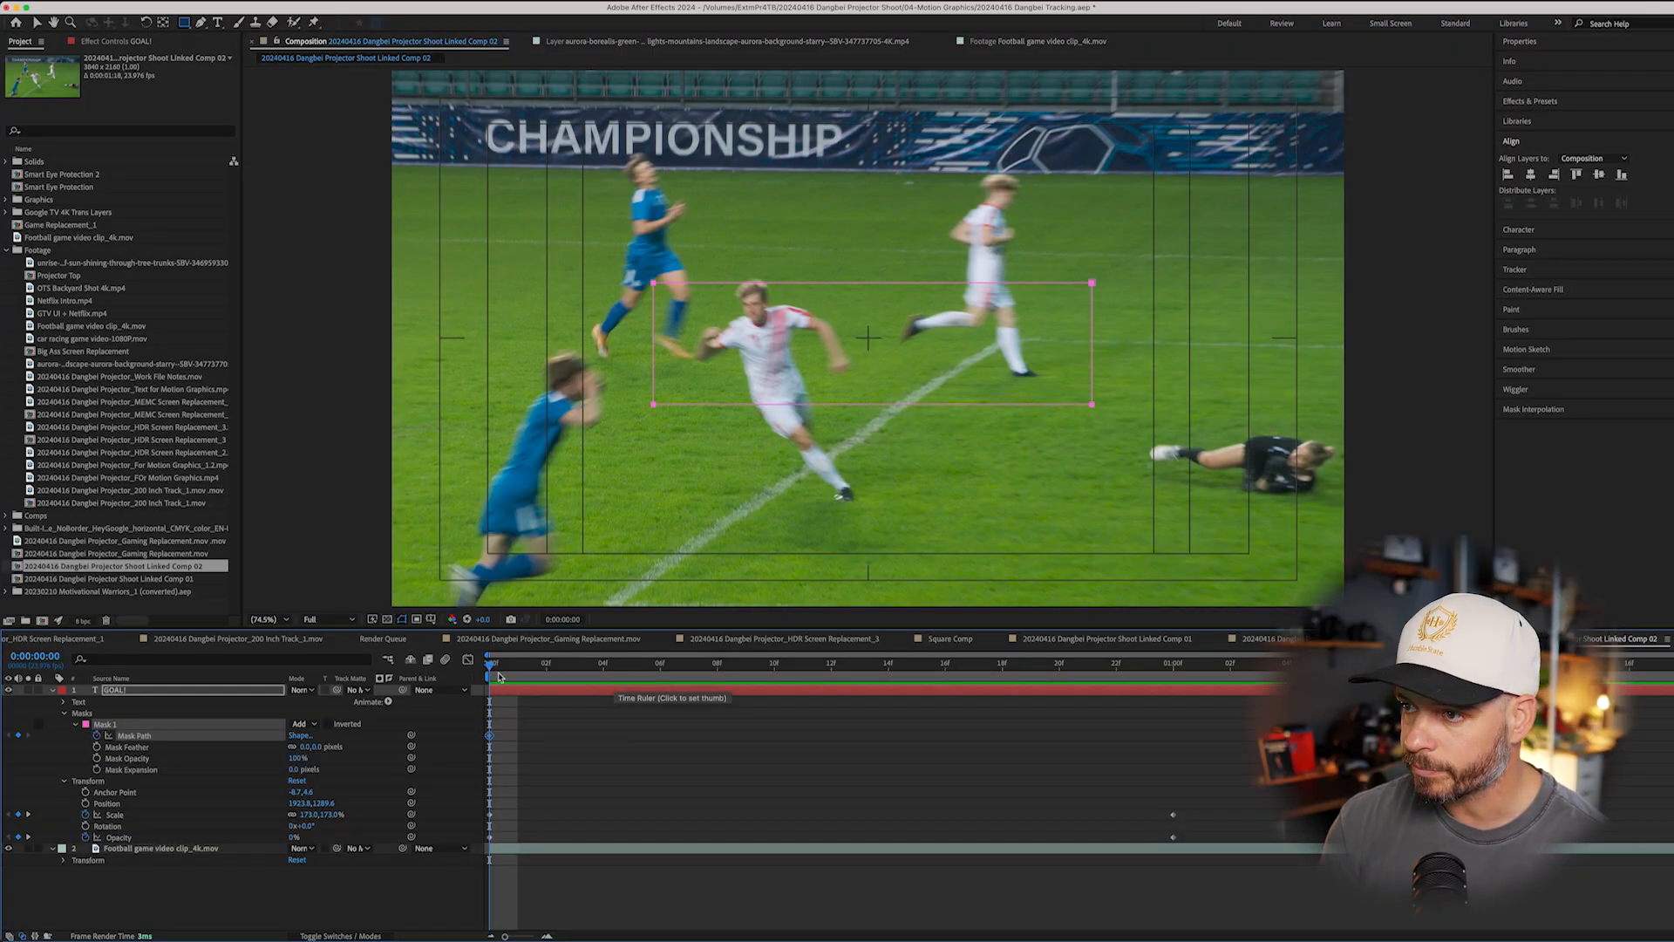
left_click_drag(491, 664, 983, 710)
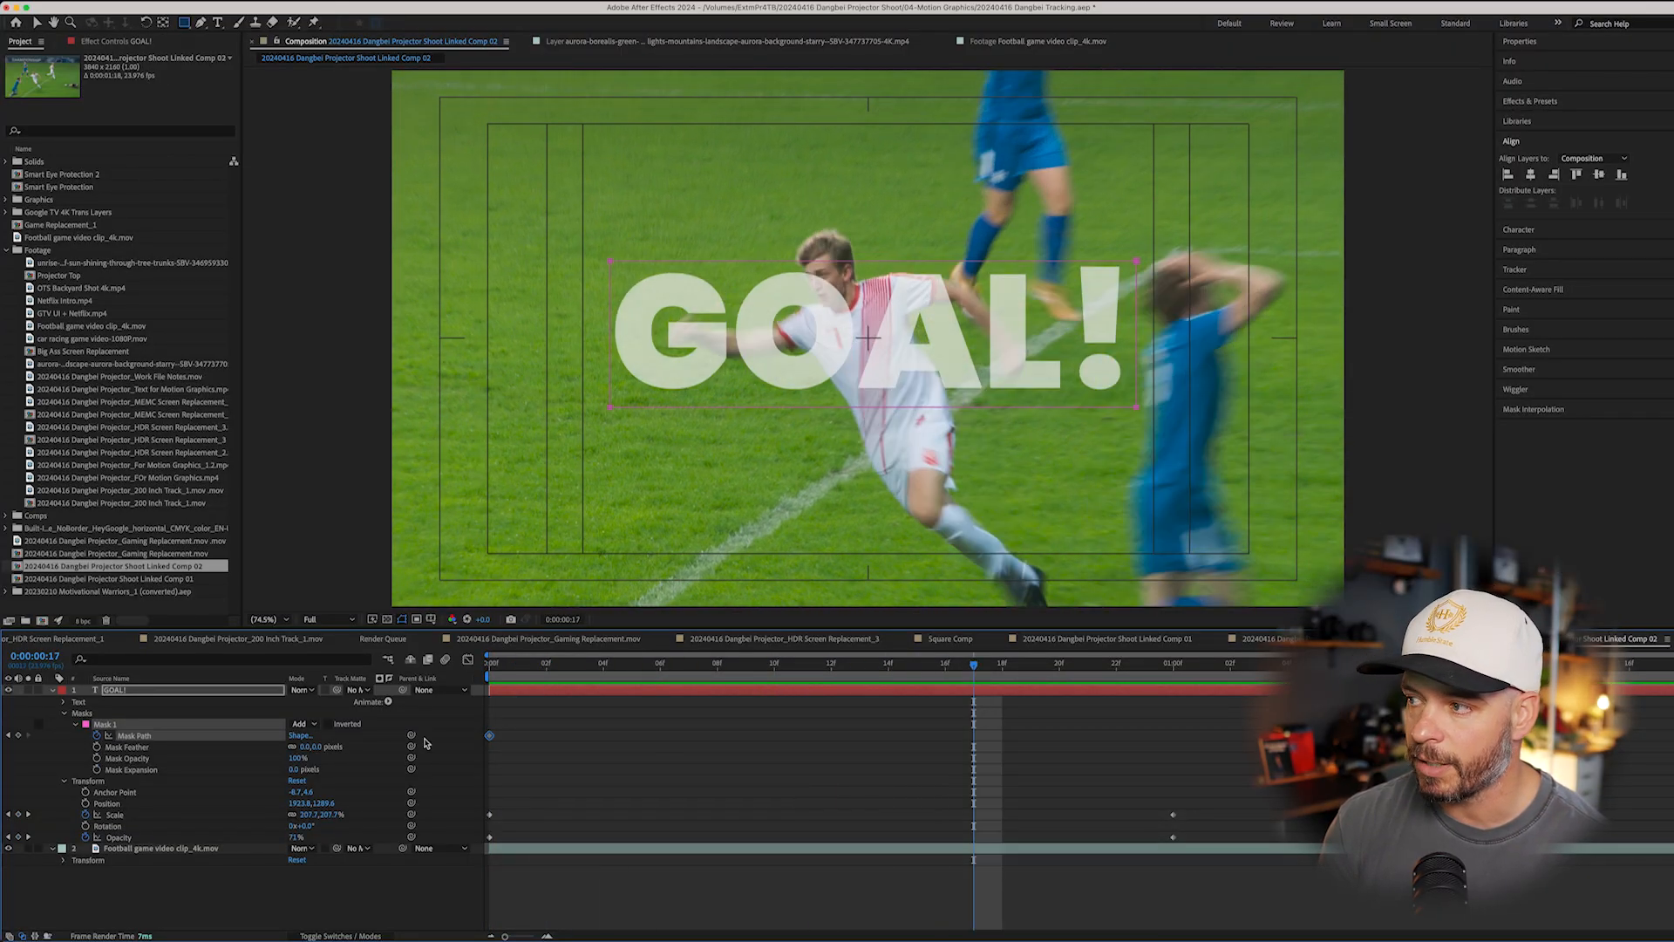
left_click(18, 736)
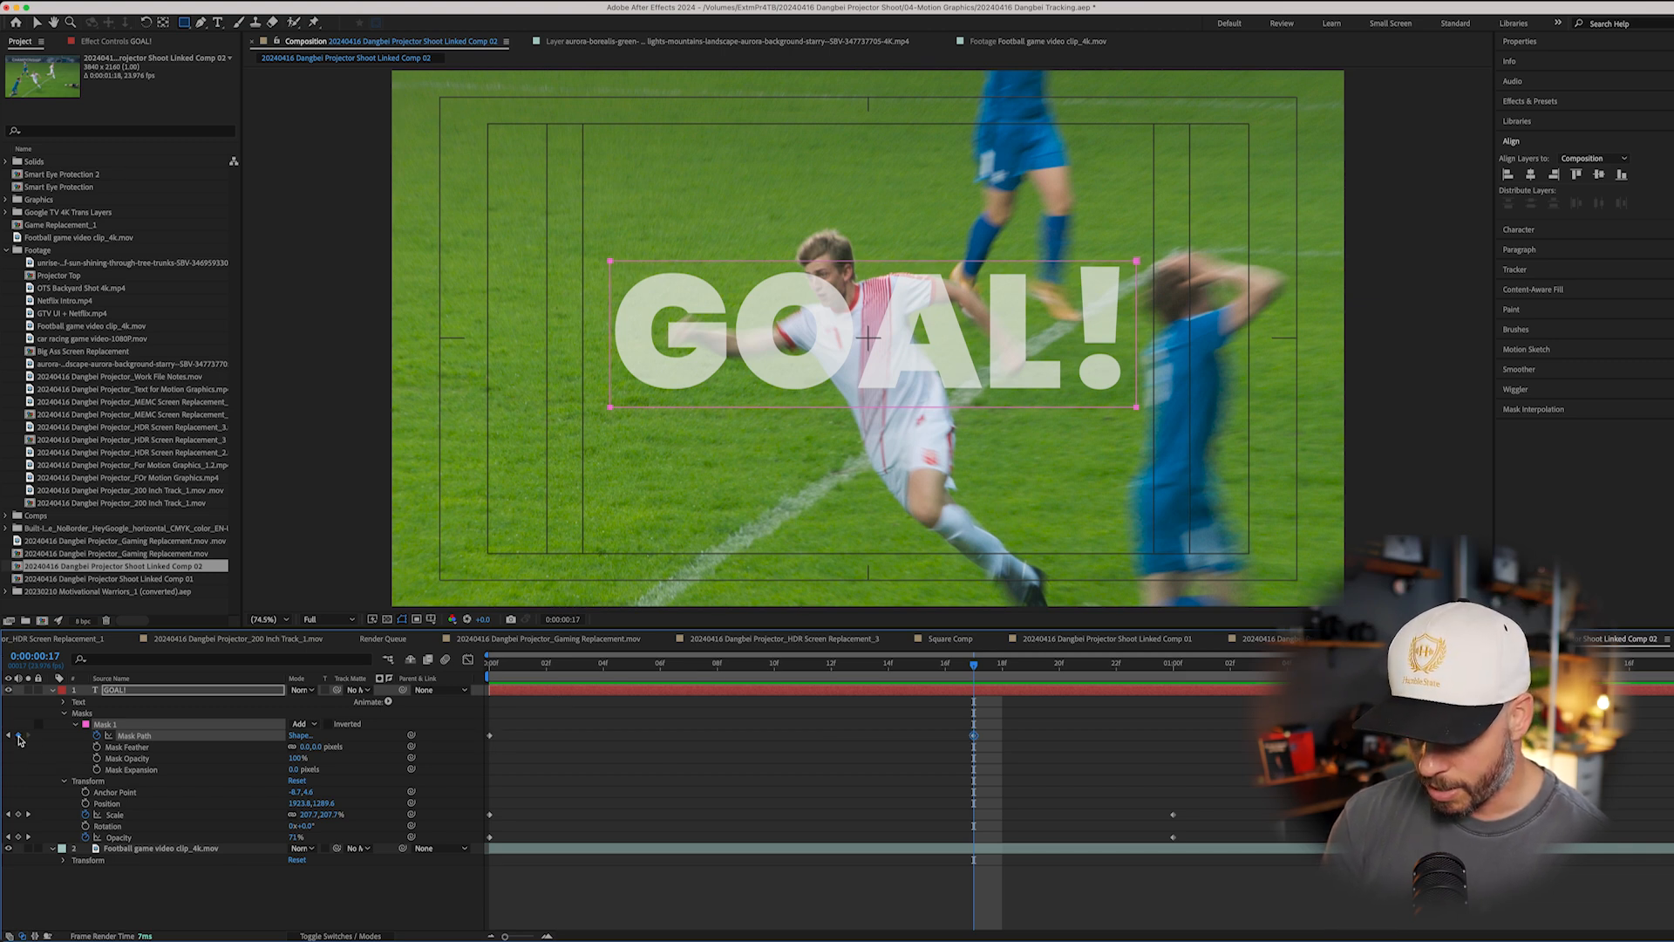
key("v")
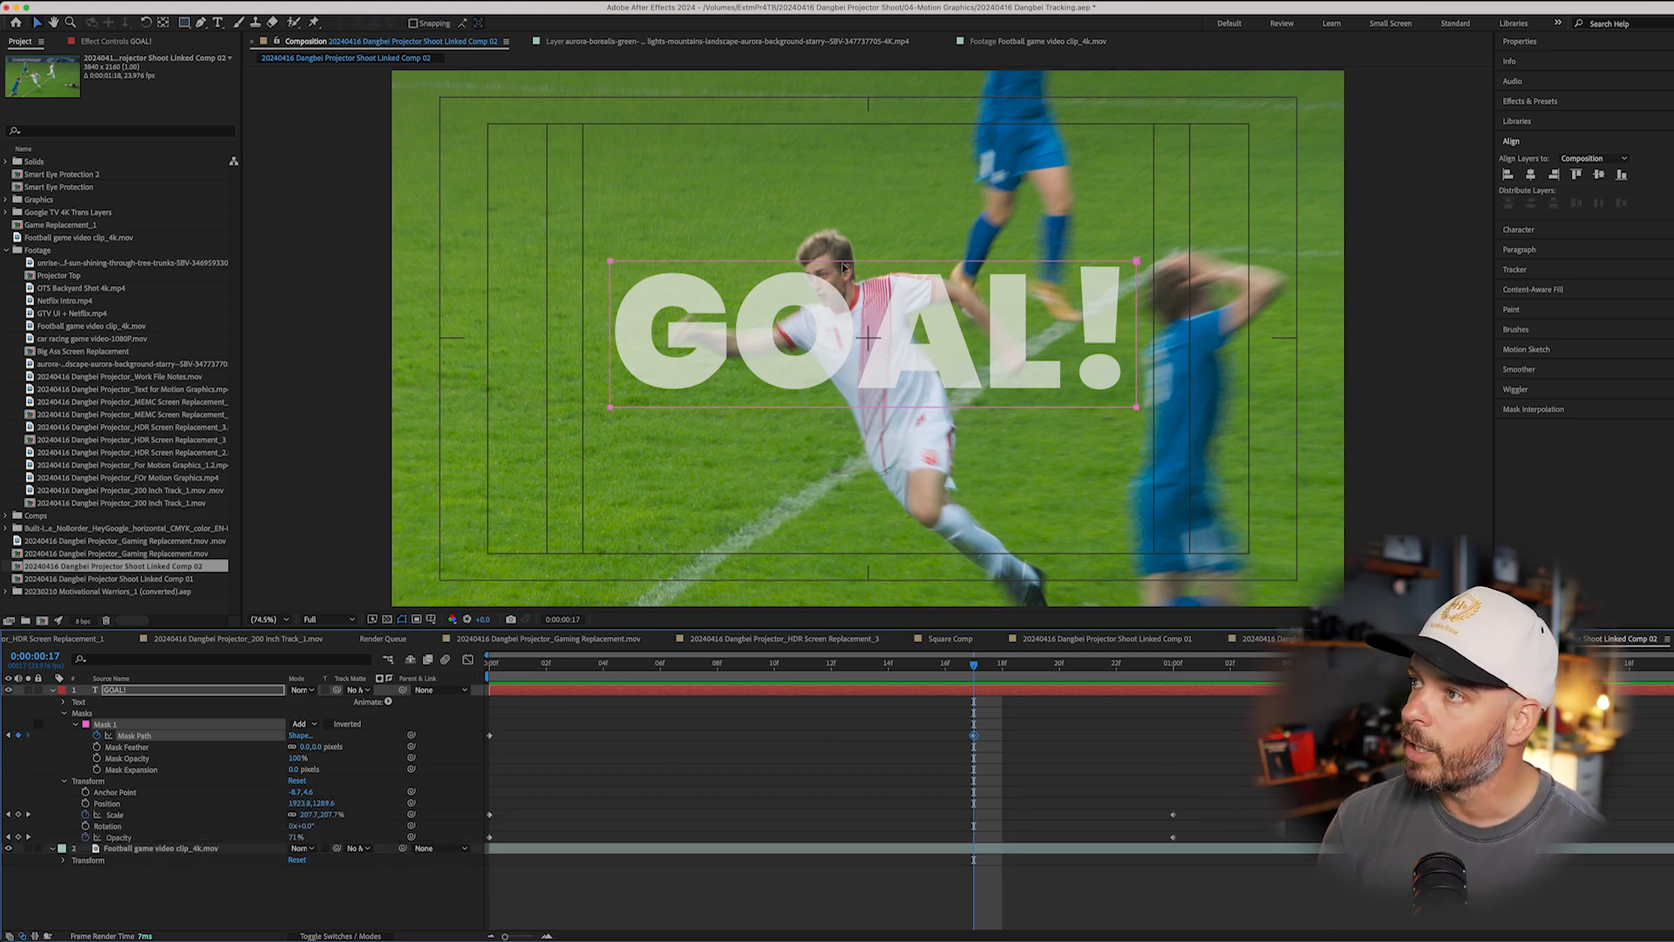
left_click_drag(844, 267, 837, 396)
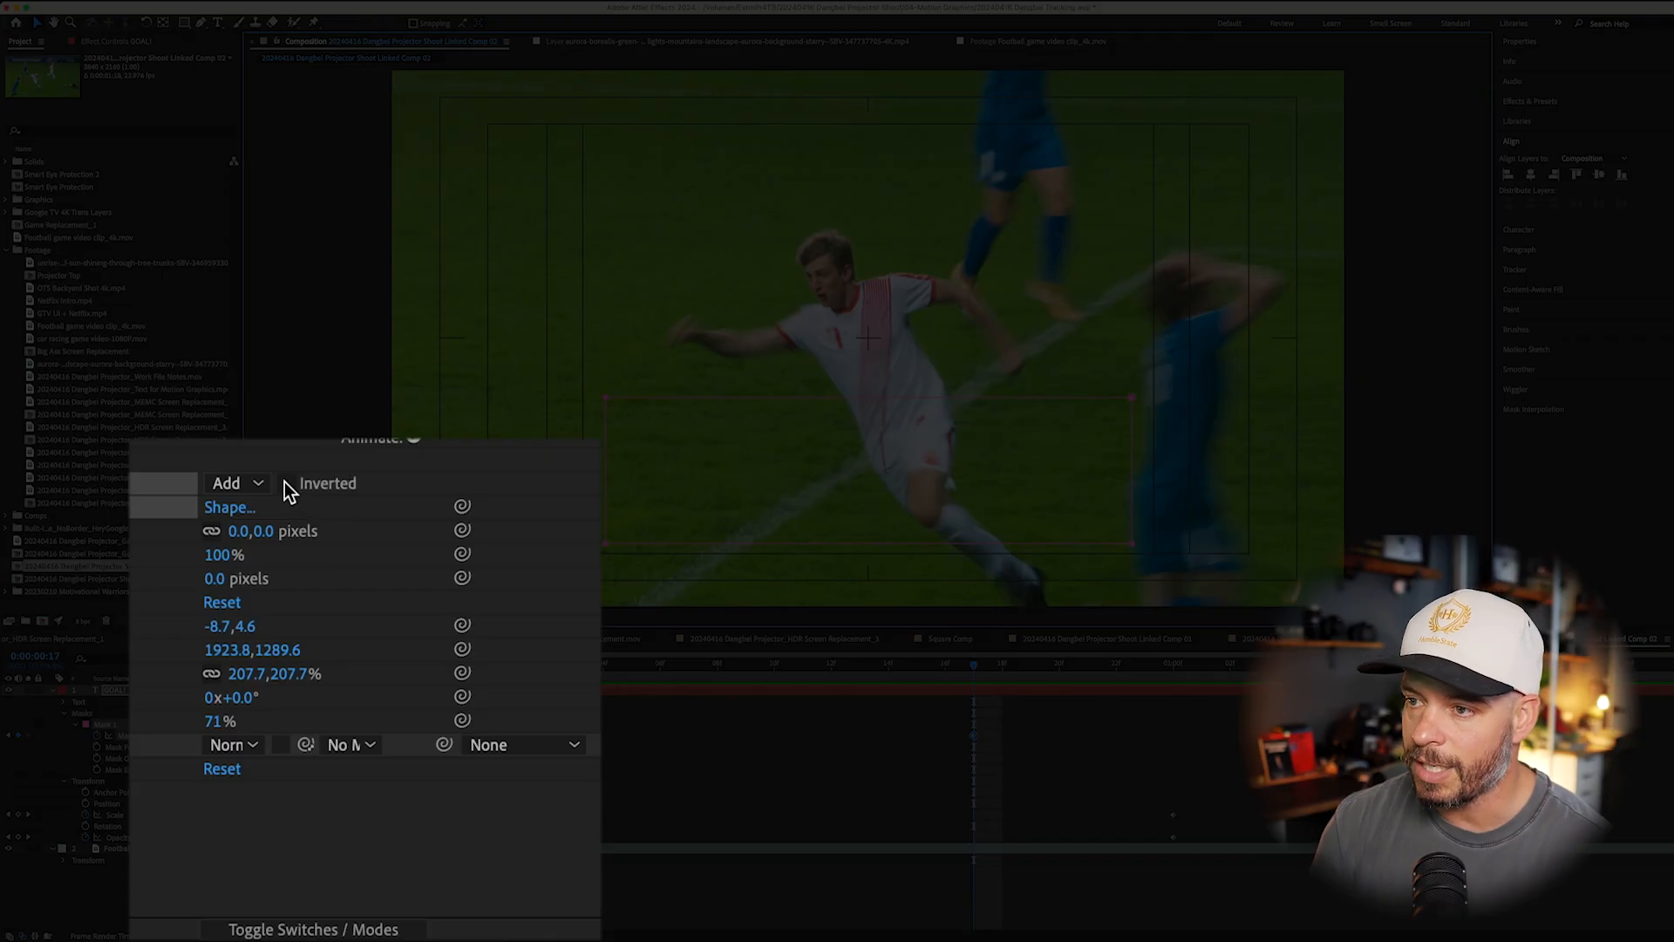
Try inverting the GOAL! layer's mask, restore it to non-inverted, and set its mode to Subtract
left_click(329, 724)
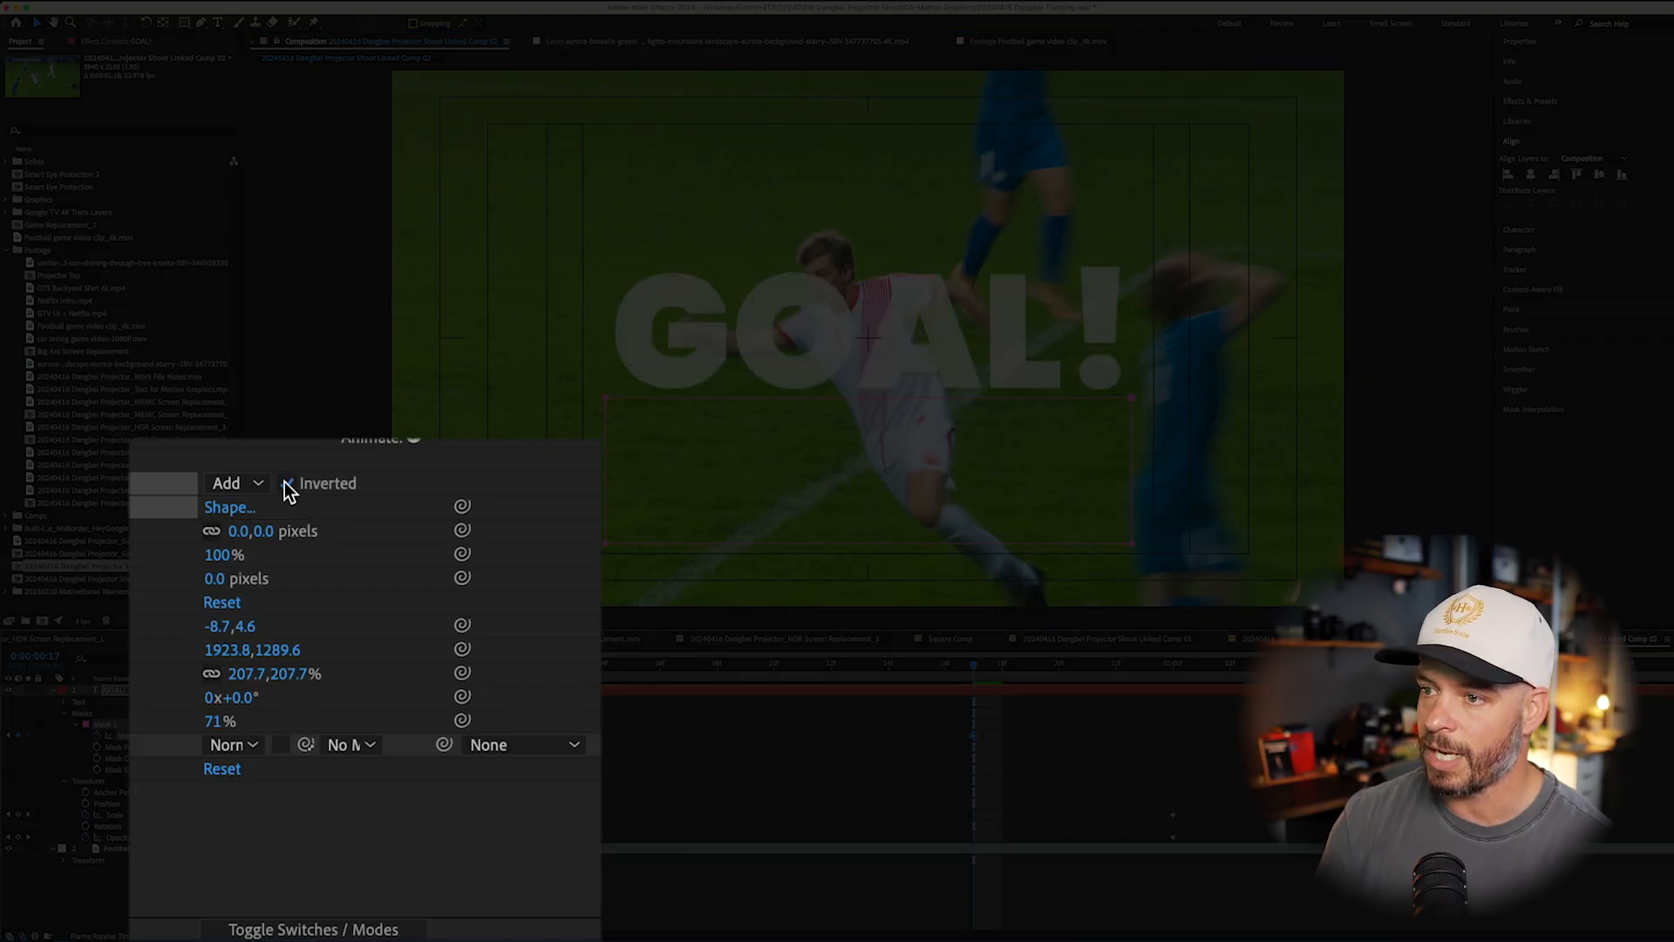
left_click(288, 484)
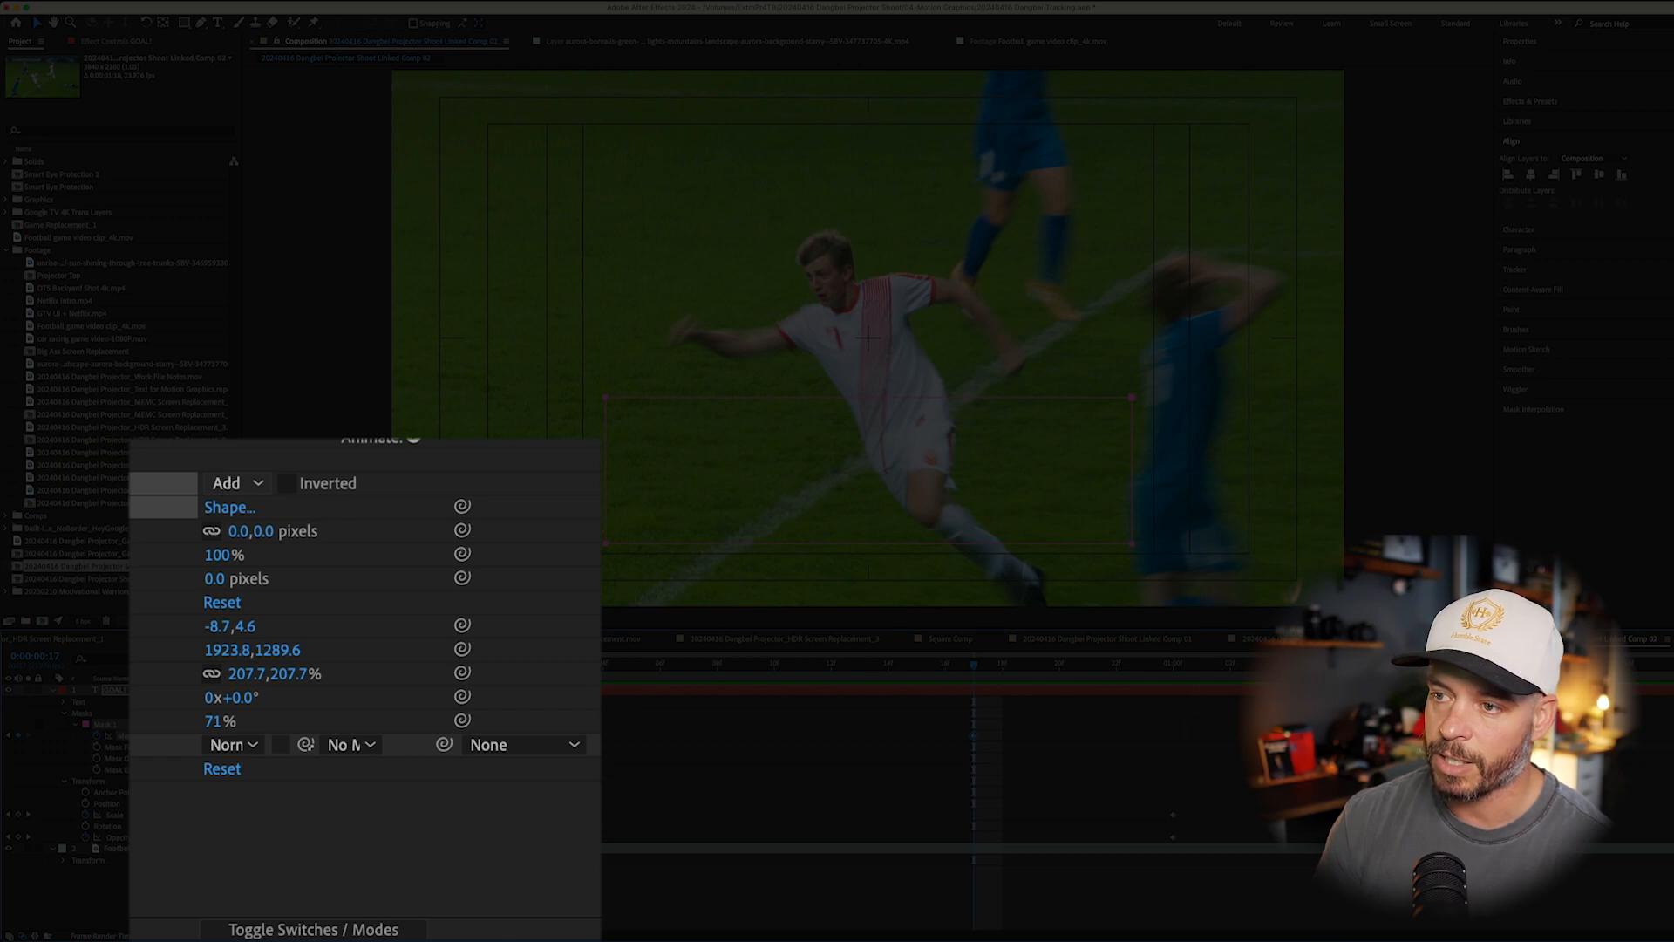
left_click(229, 483)
left_click(254, 577)
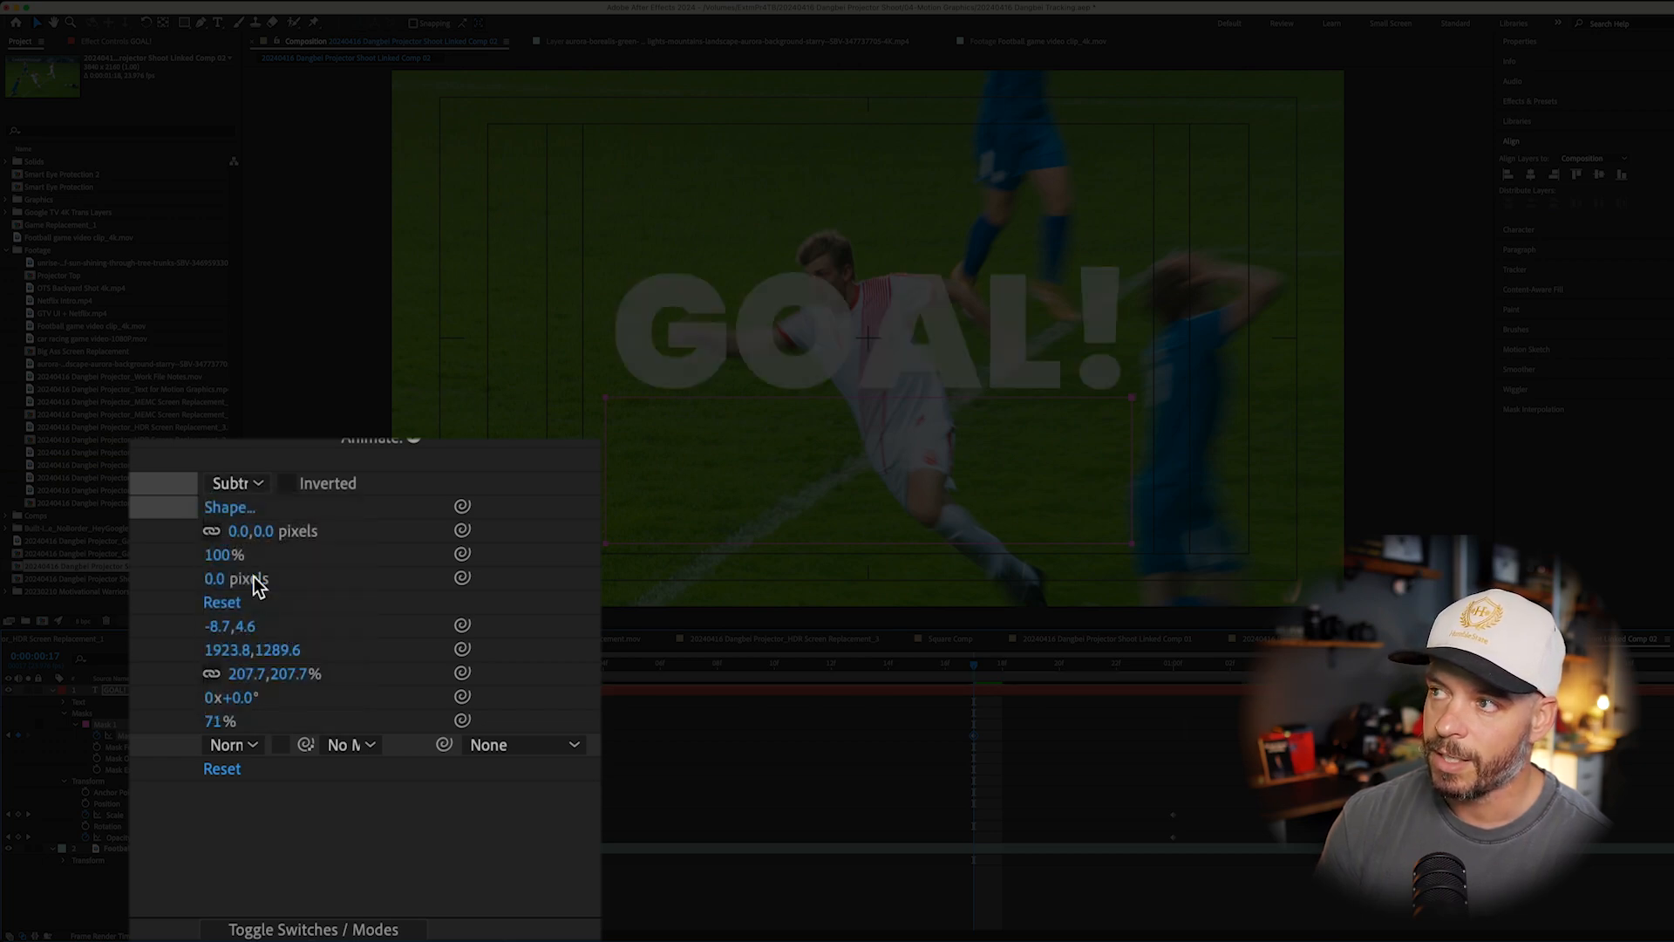
Try the None mode on the GOAL! layer's mask, and set its mode to Add with Inverted enabled
left_click(242, 485)
left_click(251, 523)
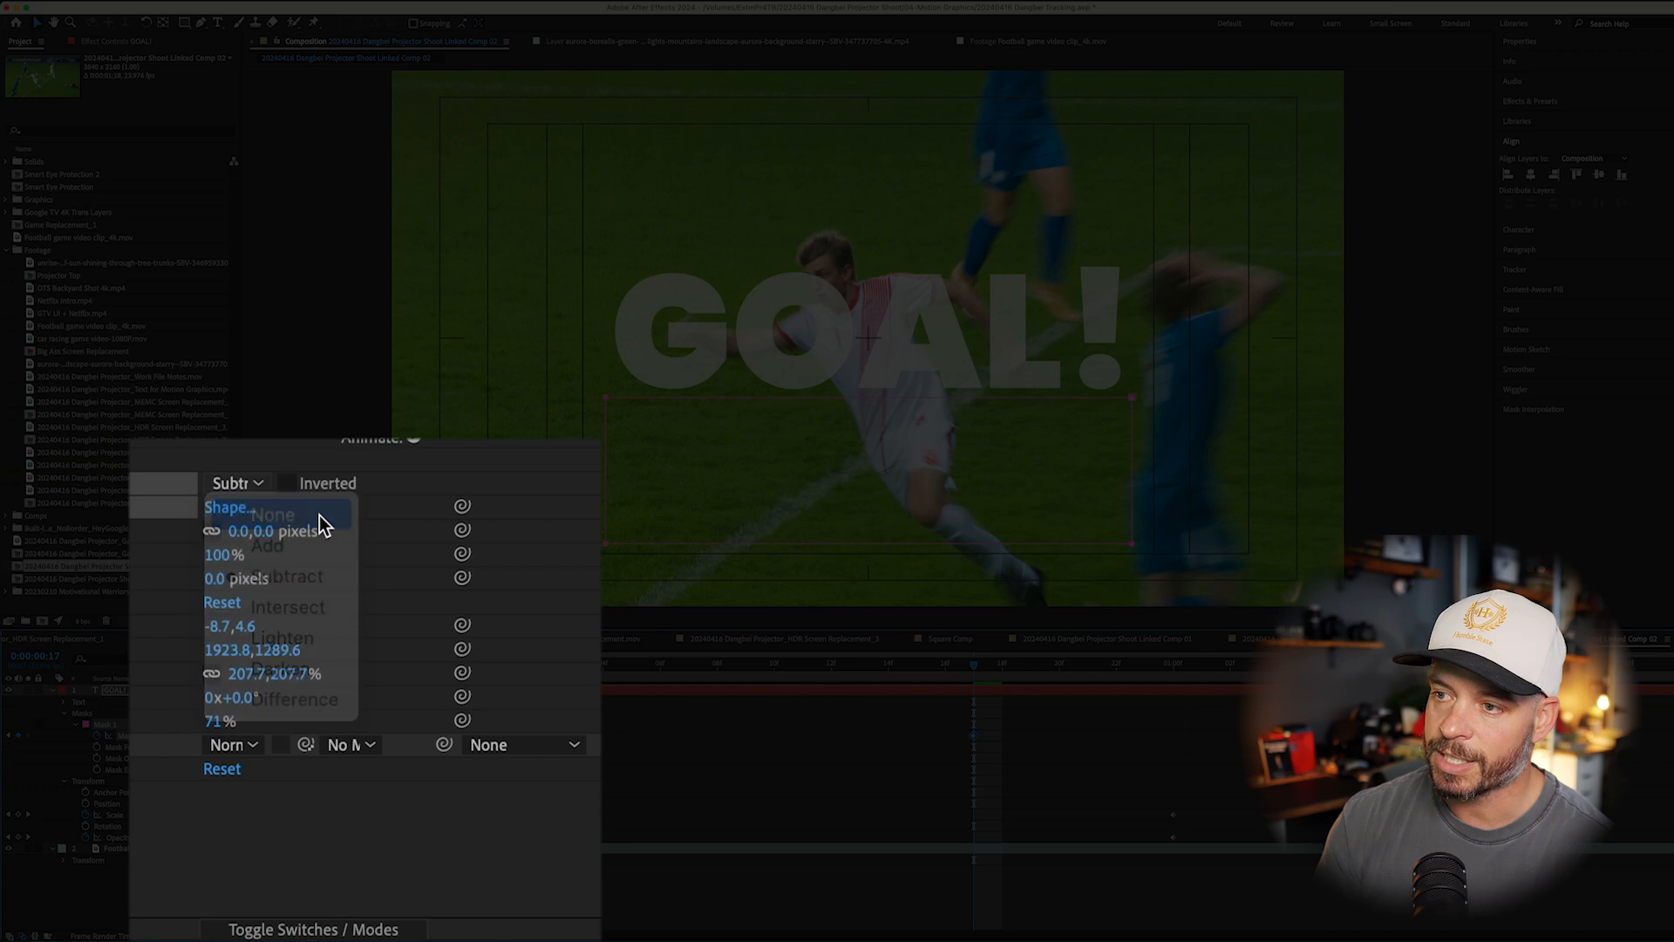
left_click(239, 486)
left_click(245, 545)
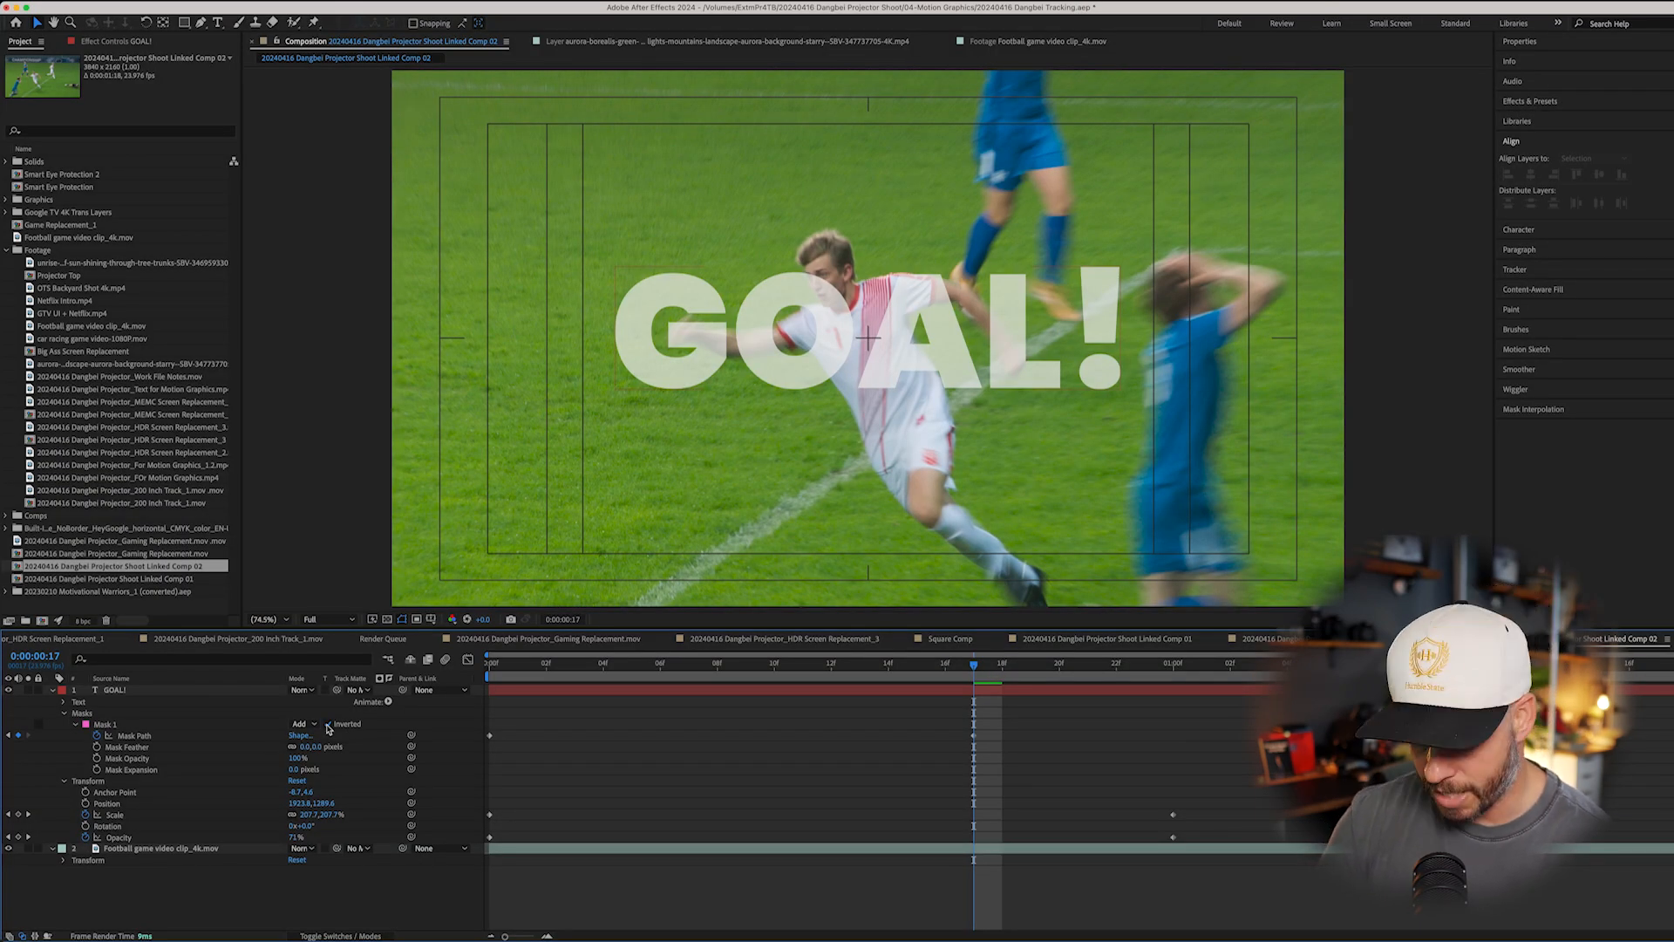
Select Mask 1 and move it up over the GOAL! text at 0:00:00:17, adjusting its horizontal placement
left_click(99, 725)
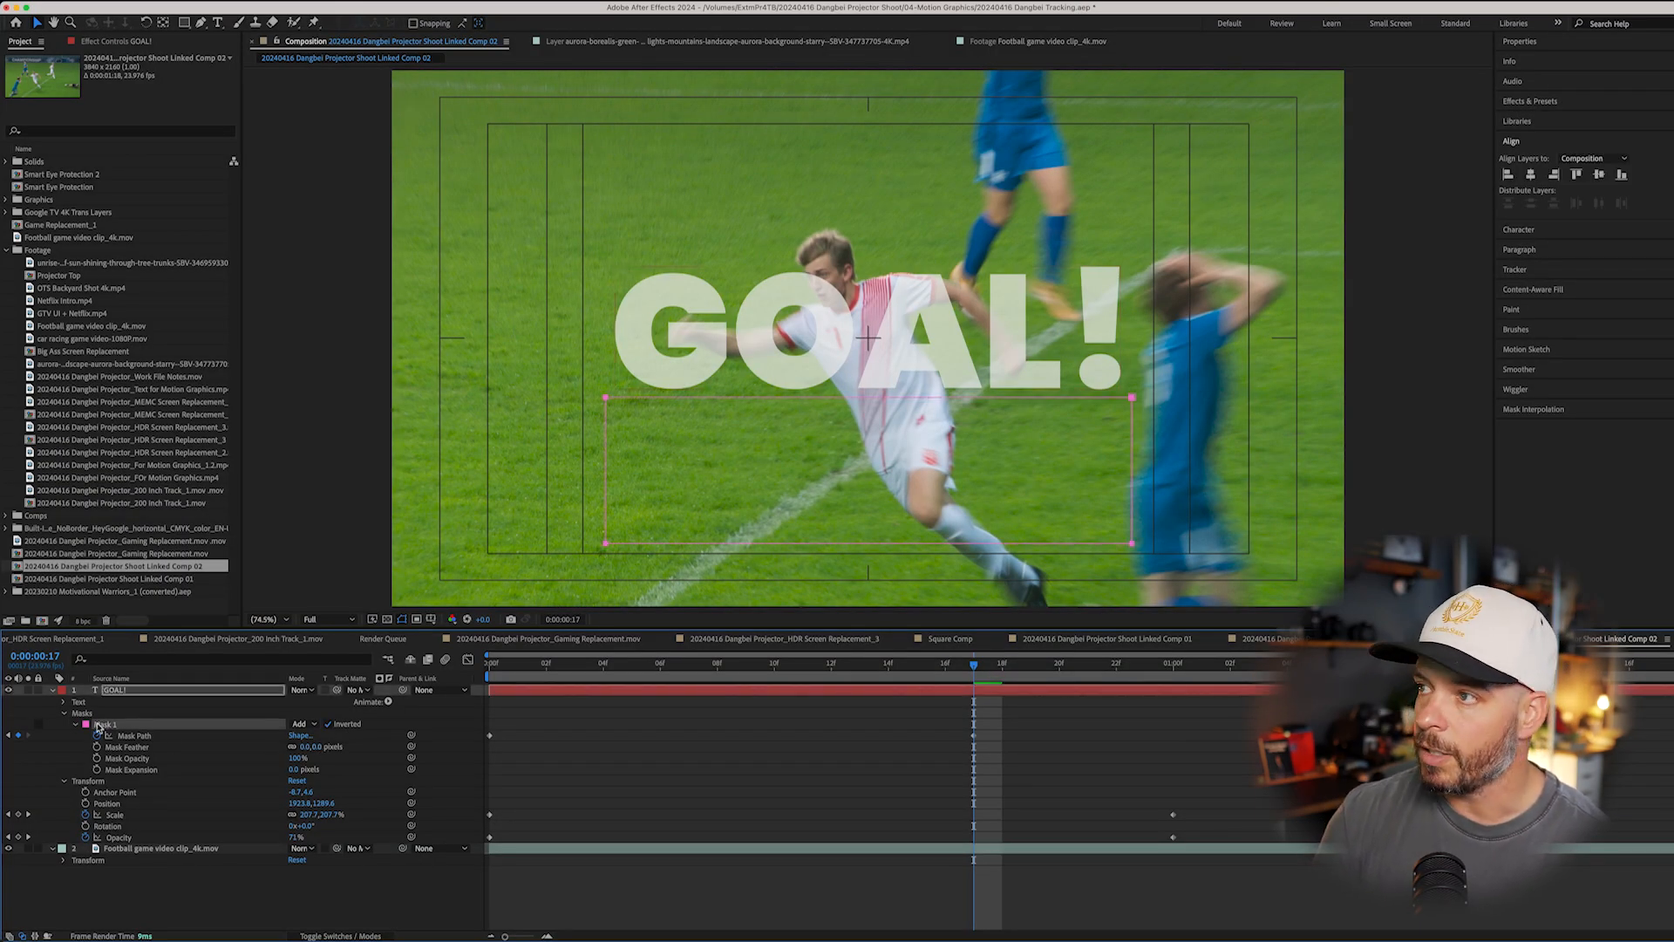
key("v")
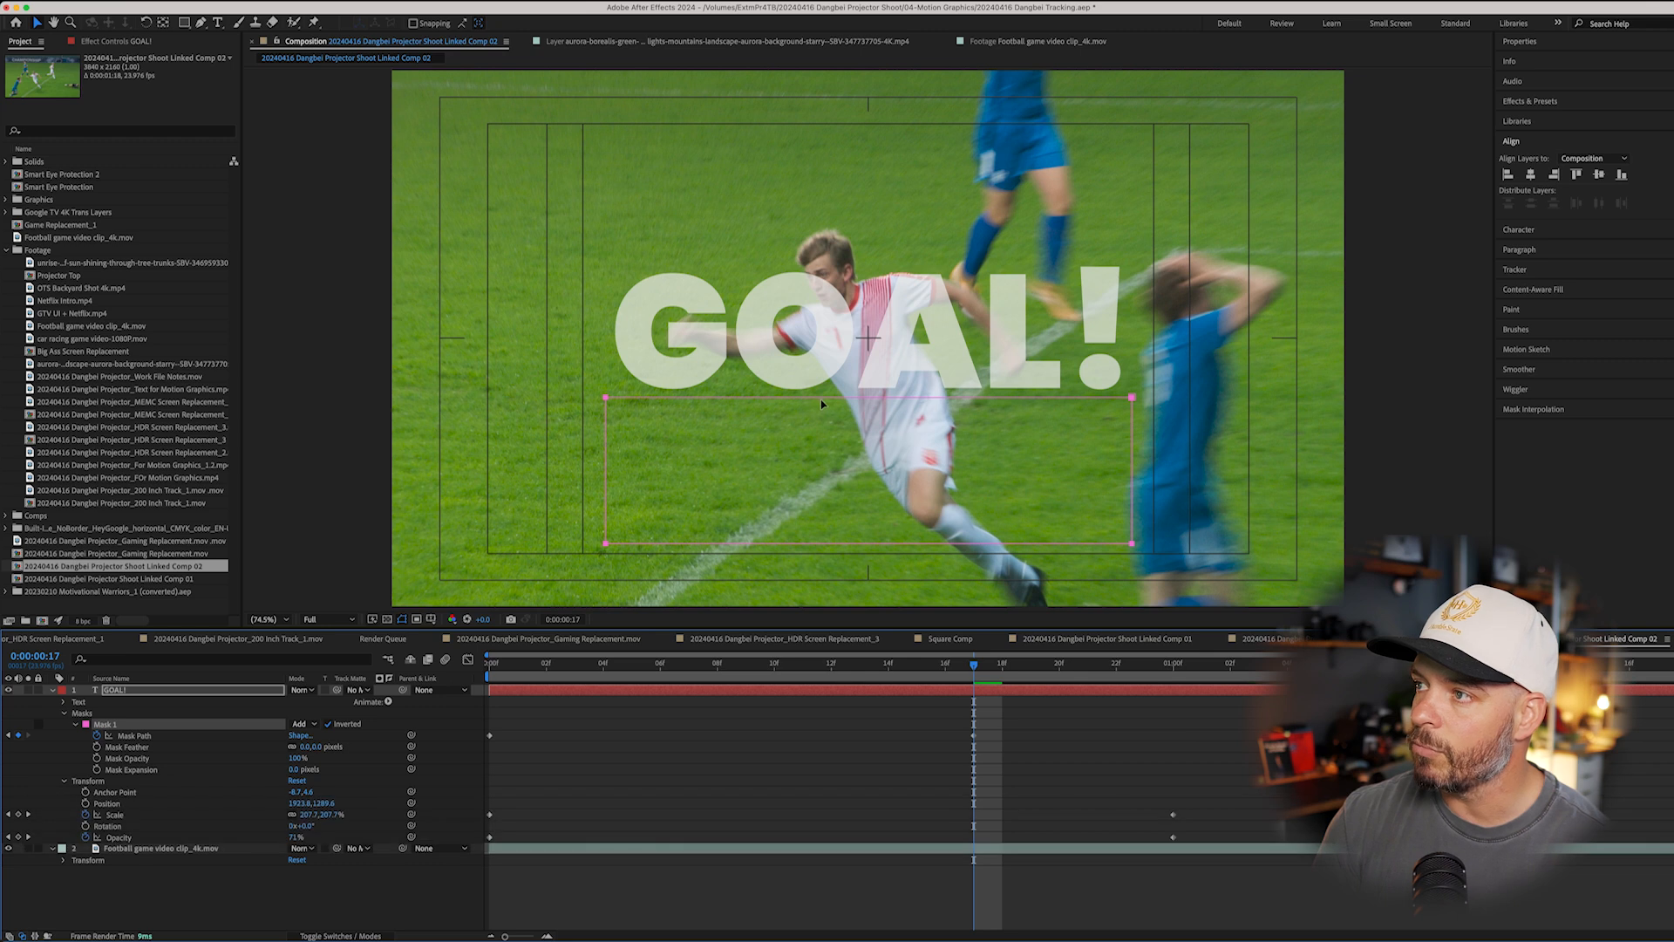
left_click_drag(820, 399, 767, 276)
left_click_drag(813, 261, 813, 259)
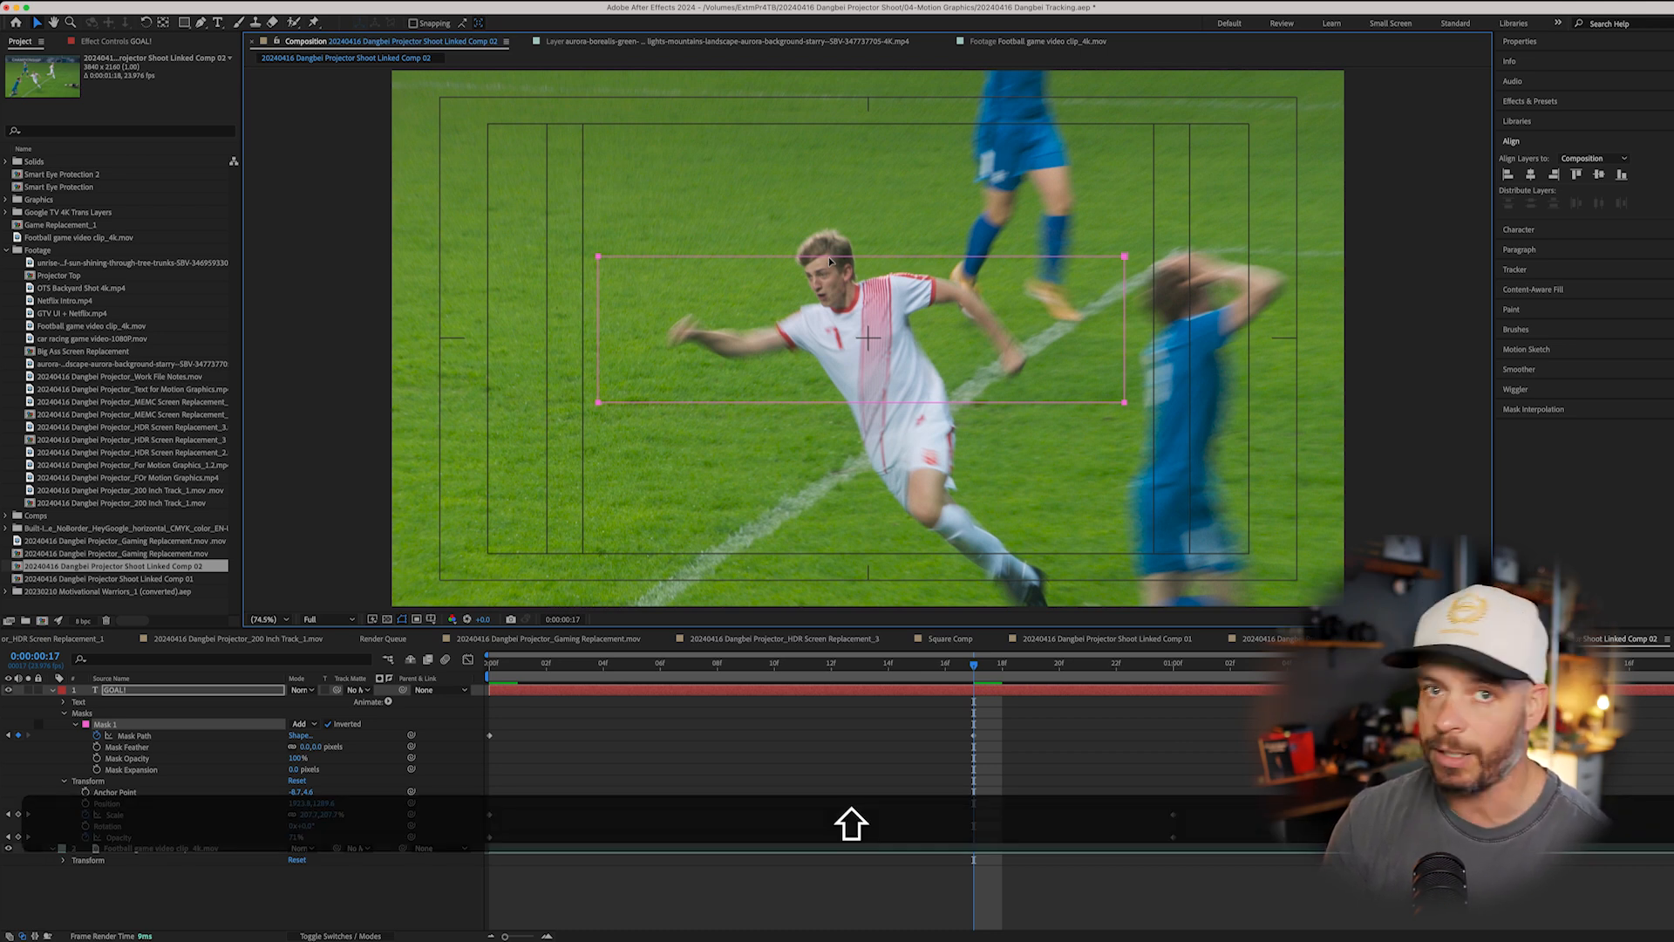
mouse_move(830, 260)
left_mouse_down()
mouse_move(830, 402)
mouse_move(876, 413)
mouse_move(889, 261)
mouse_move(840, 293)
mouse_move(841, 258)
left_mouse_up()
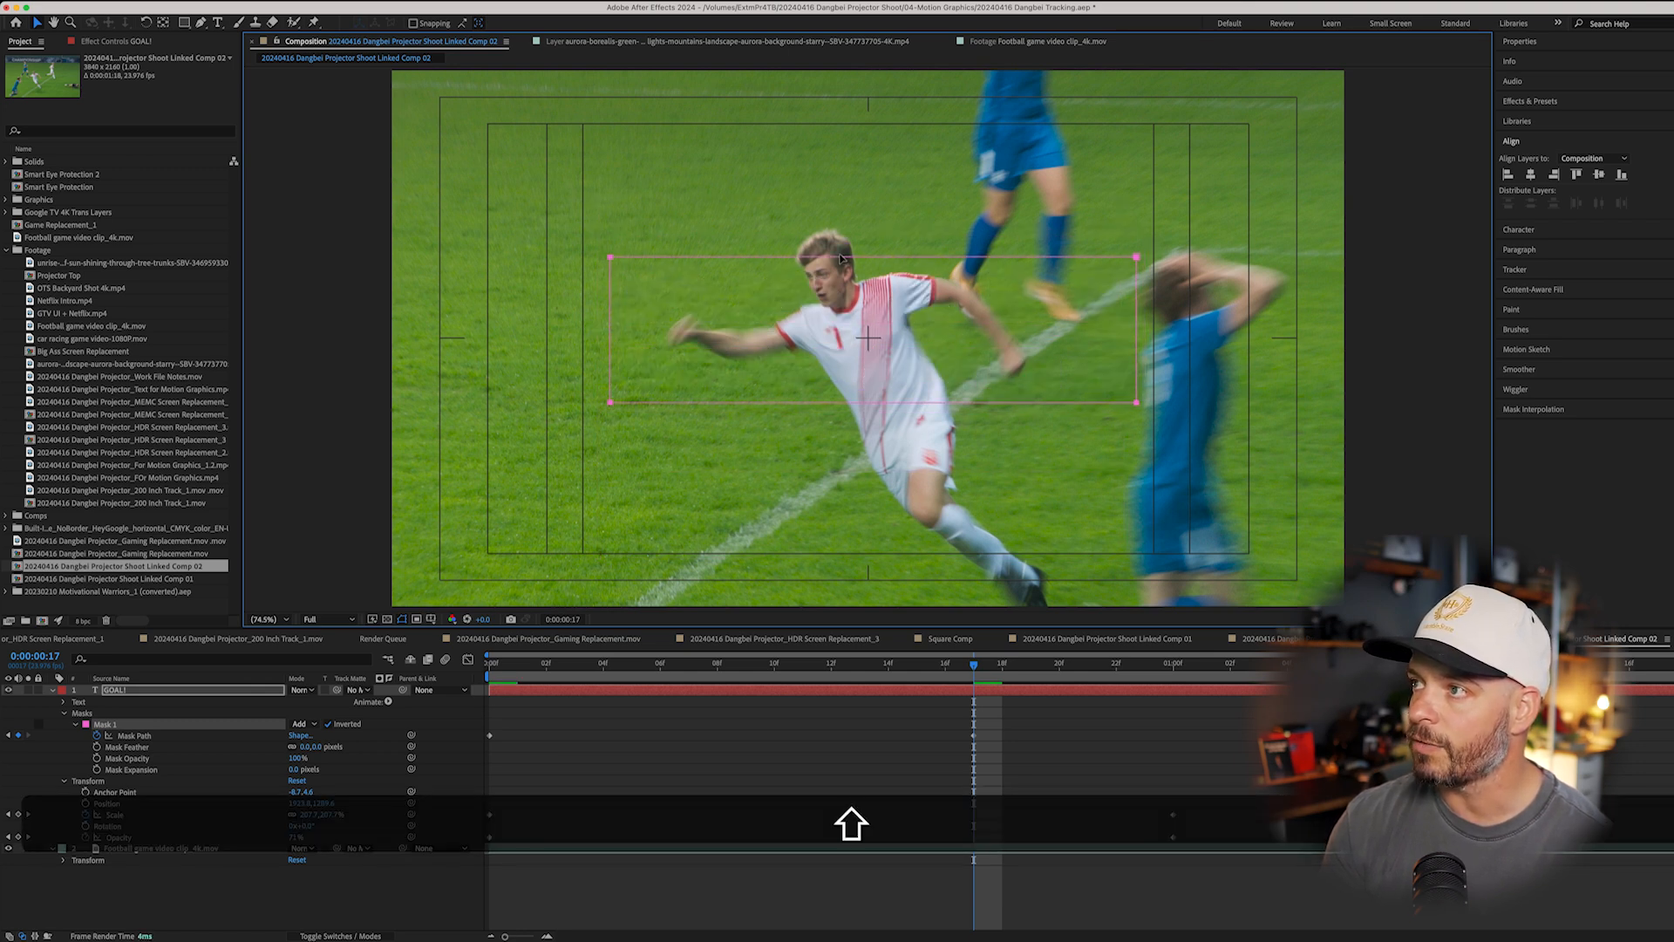
Try lowering only the mask's upper edge, undo it, and move the whole mask back below the GOAL! text
mouse_move(824, 260)
left_mouse_down()
mouse_move(760, 263)
mouse_move(872, 268)
mouse_move(826, 271)
left_mouse_up()
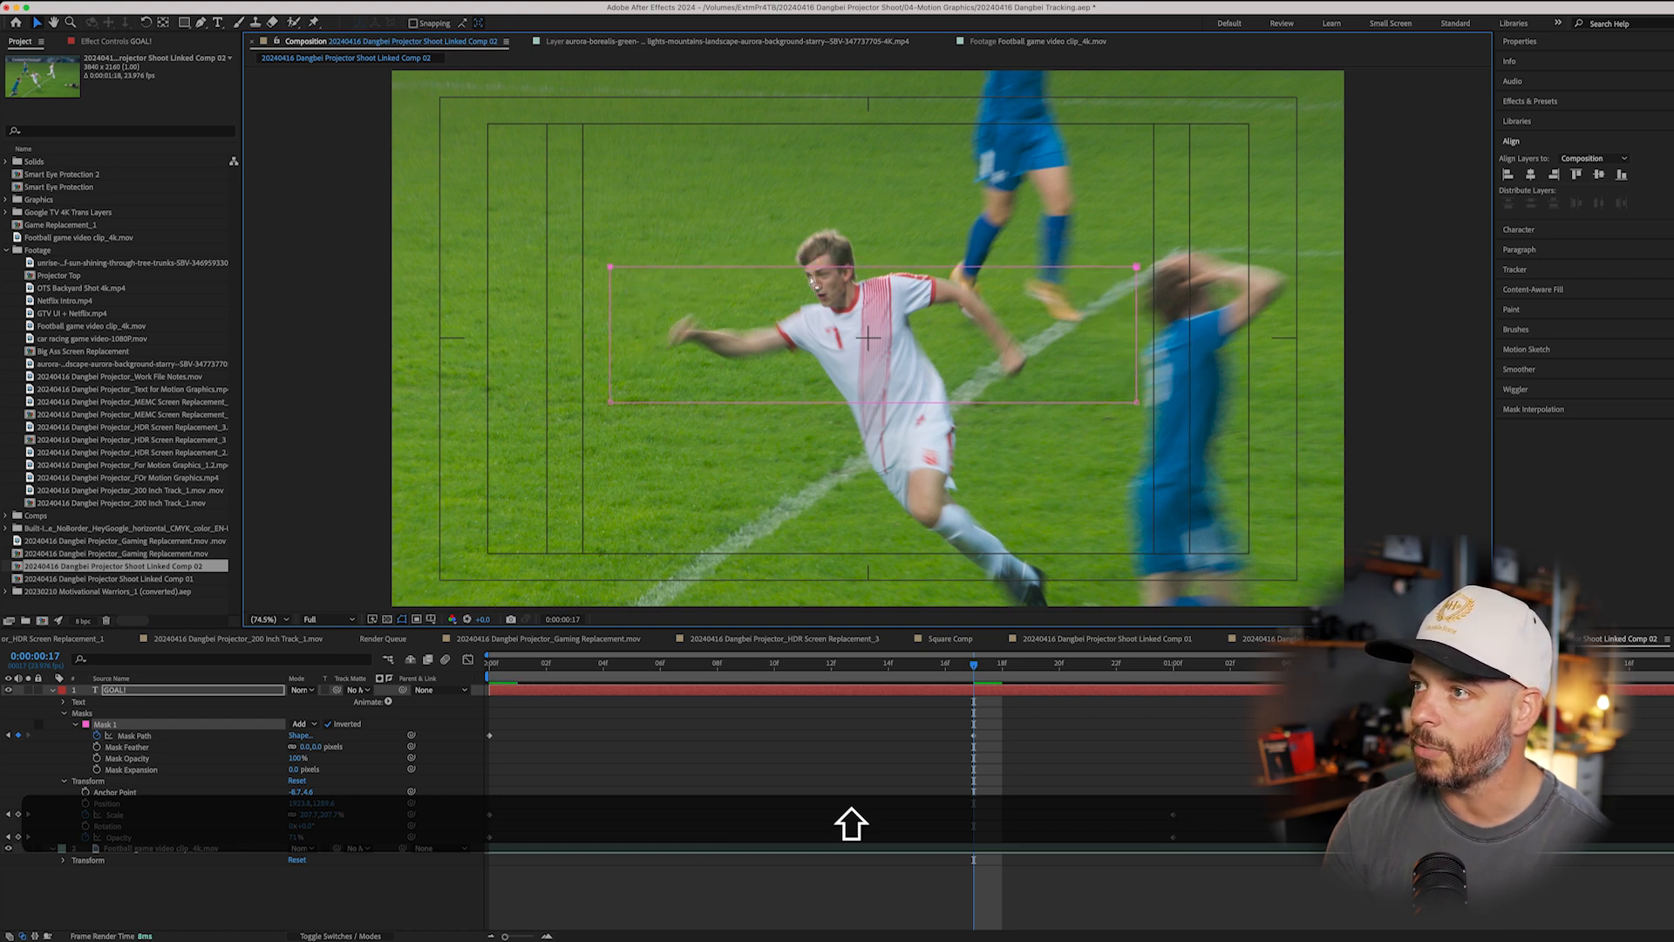
key("super+z")
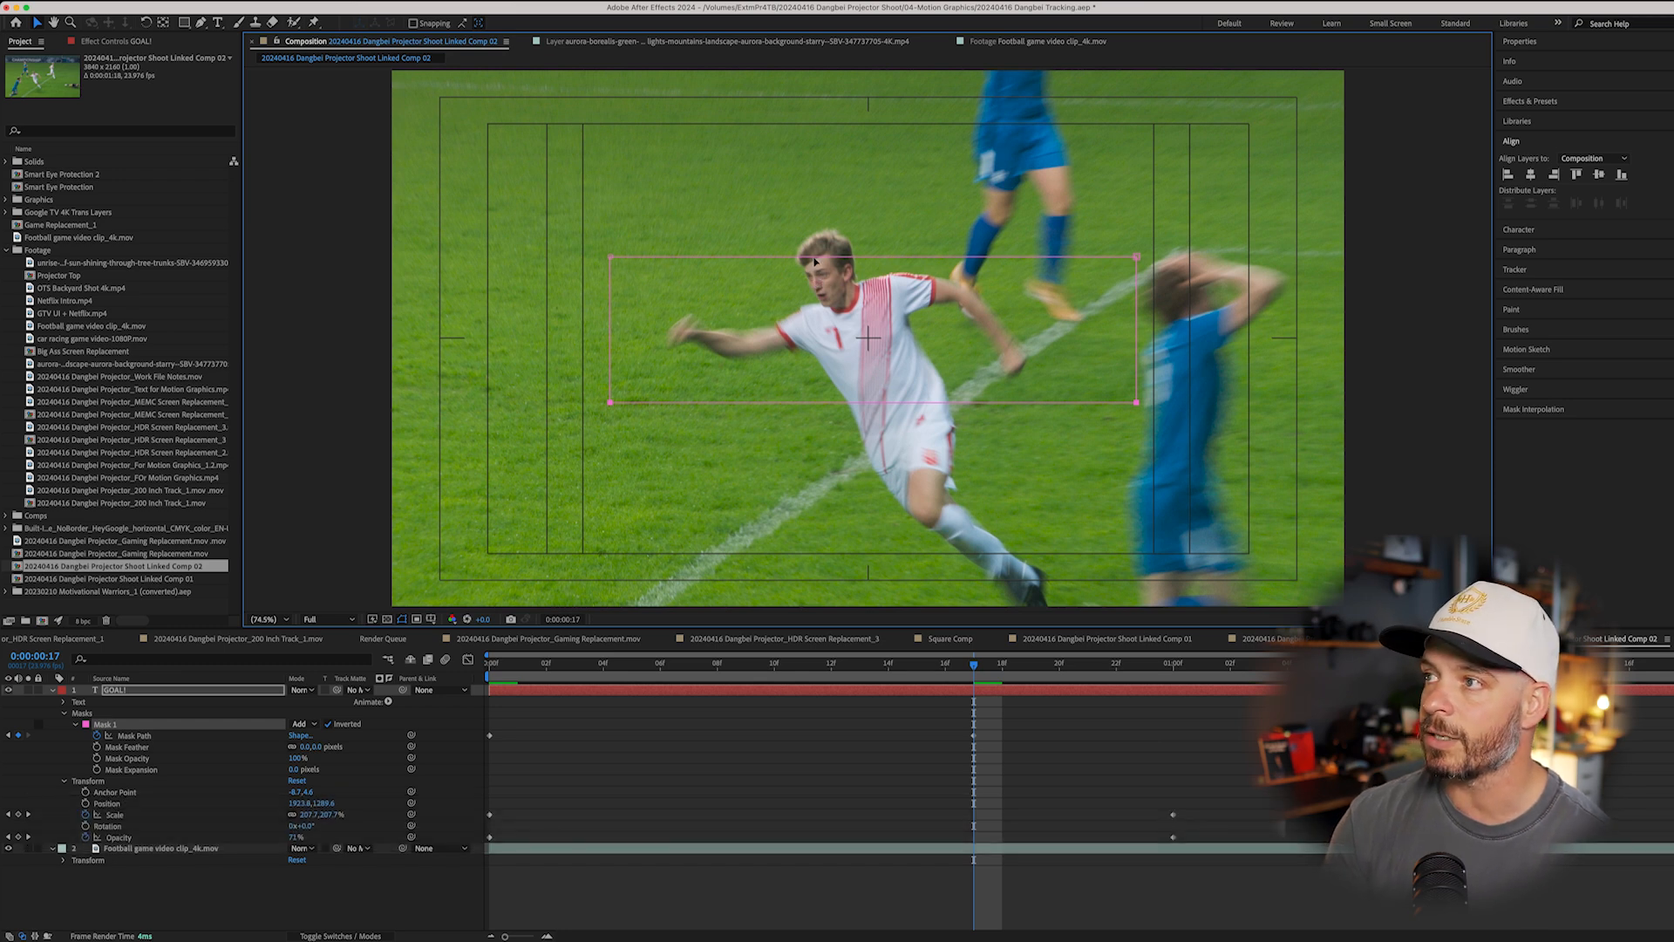
key("shift")
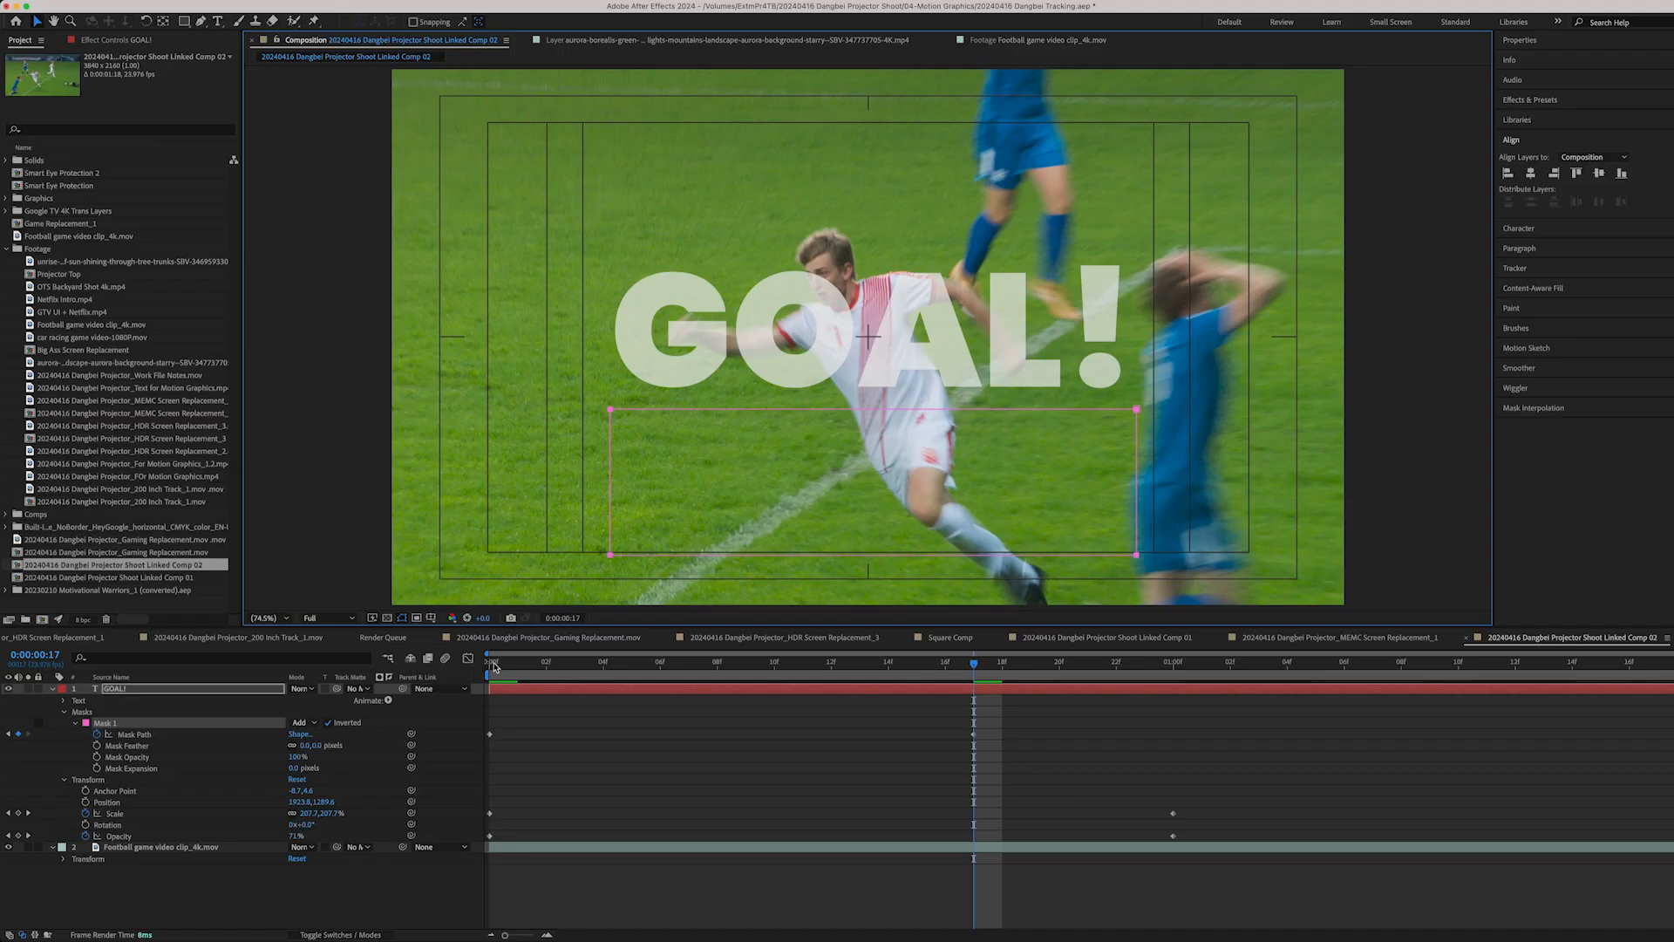
Preview the mask reveal by scrubbing from the start to 0:00:00:23 and playing back the composition
left_click(488, 665)
left_click_drag(502, 666, 1151, 763)
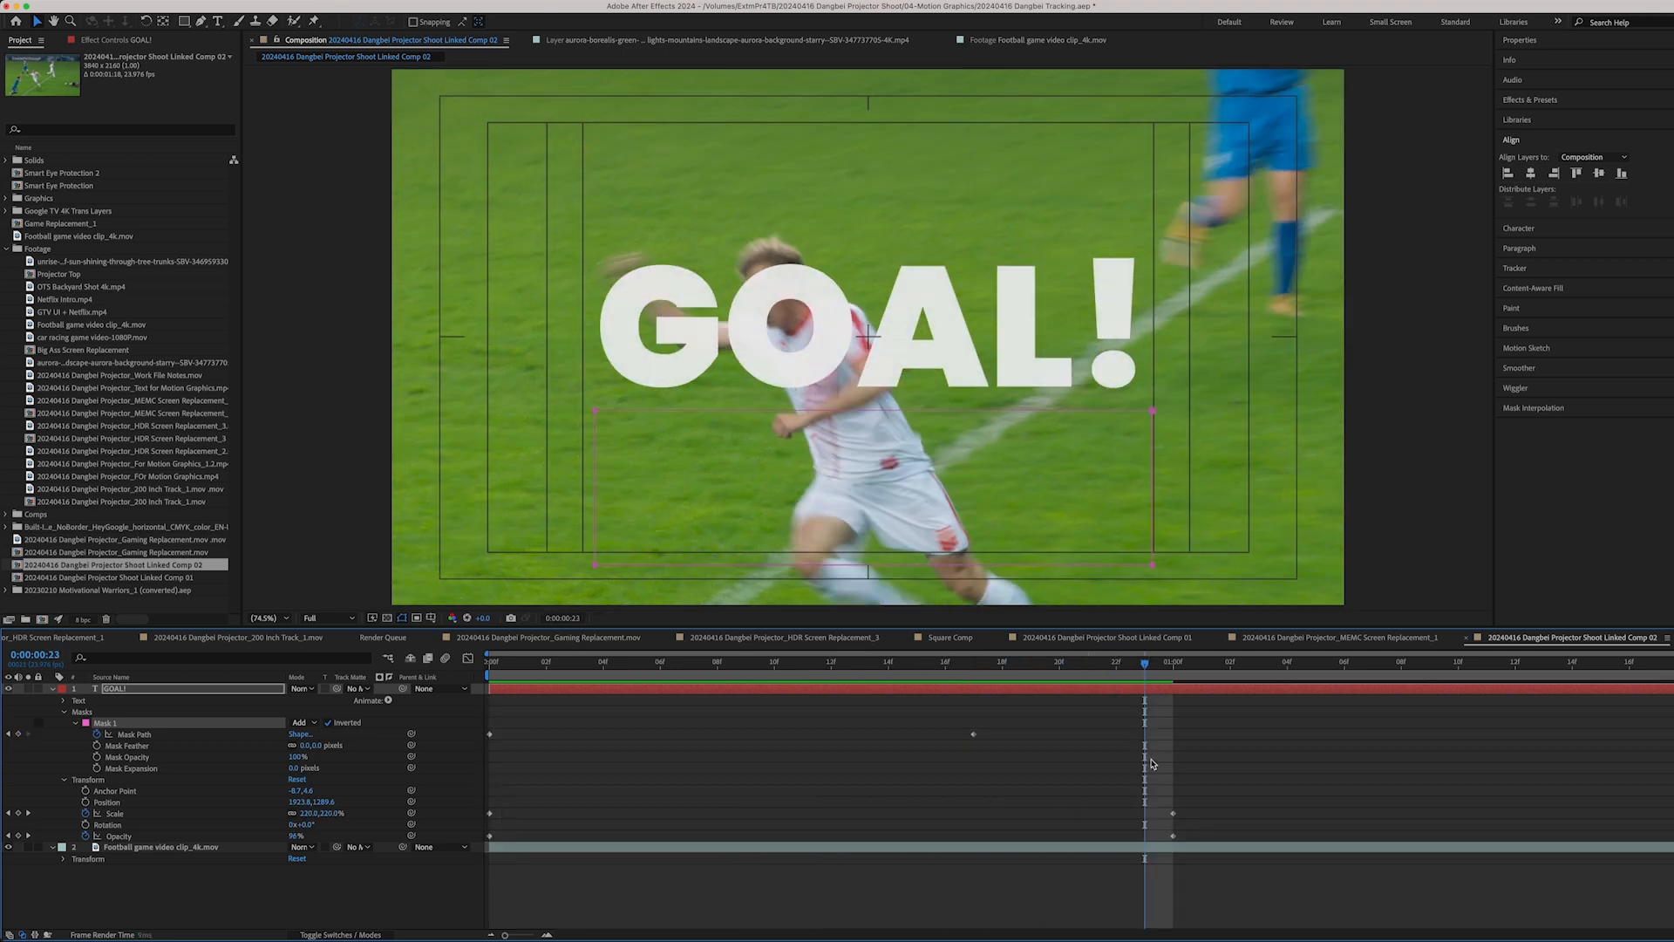
key("space")
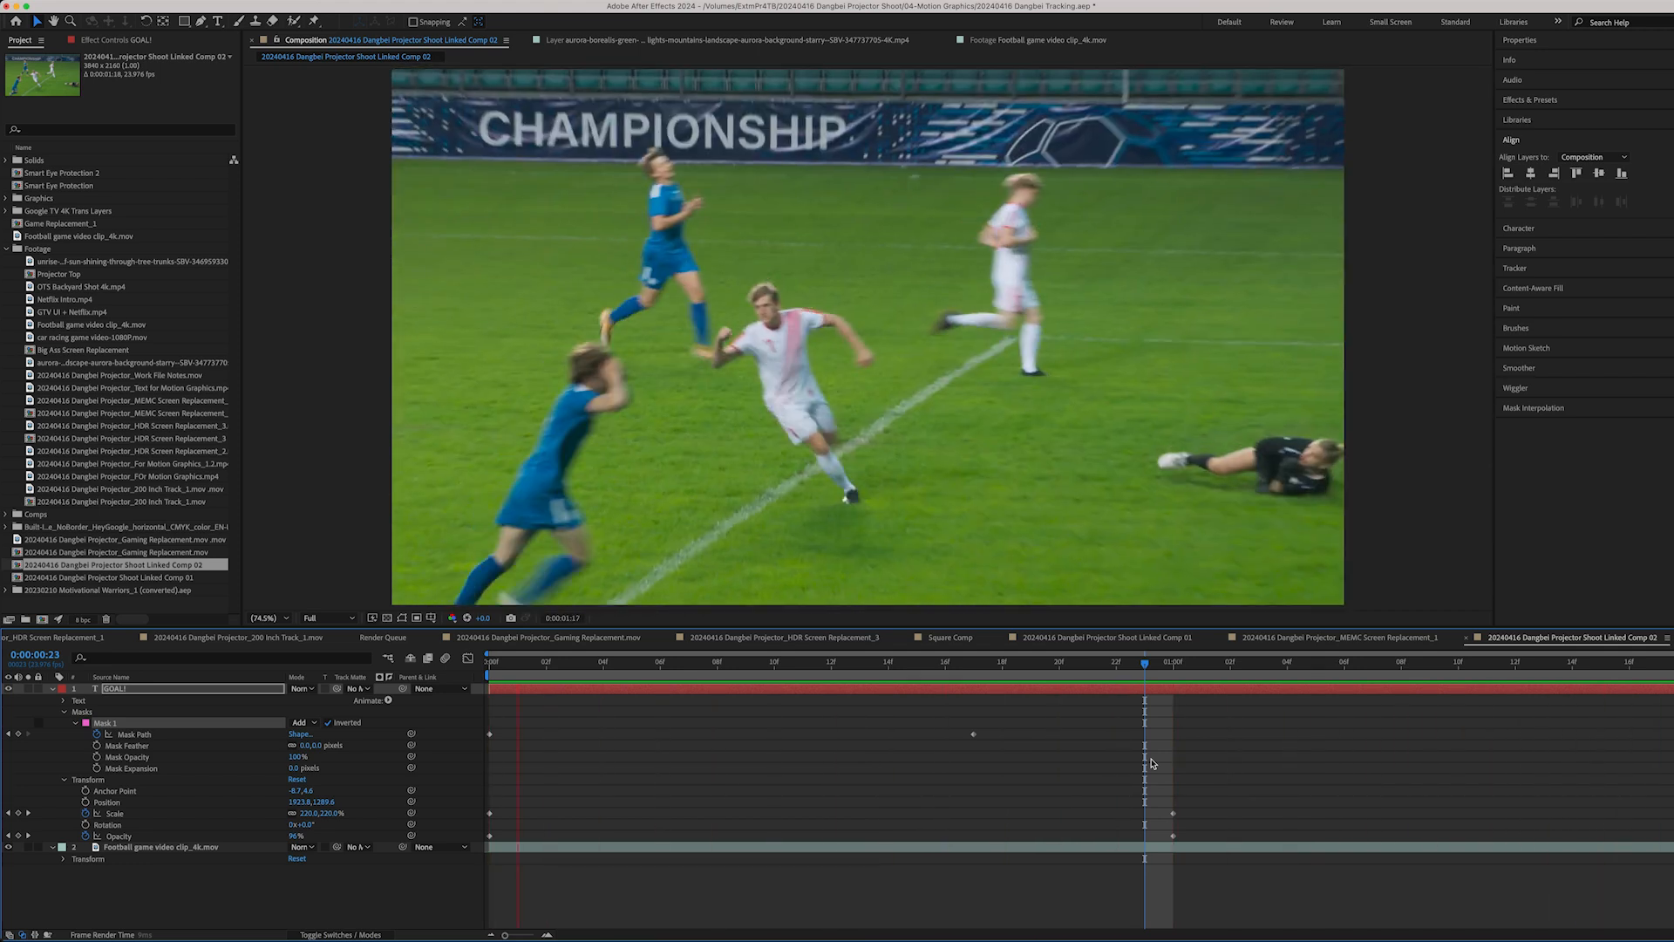
key("space")
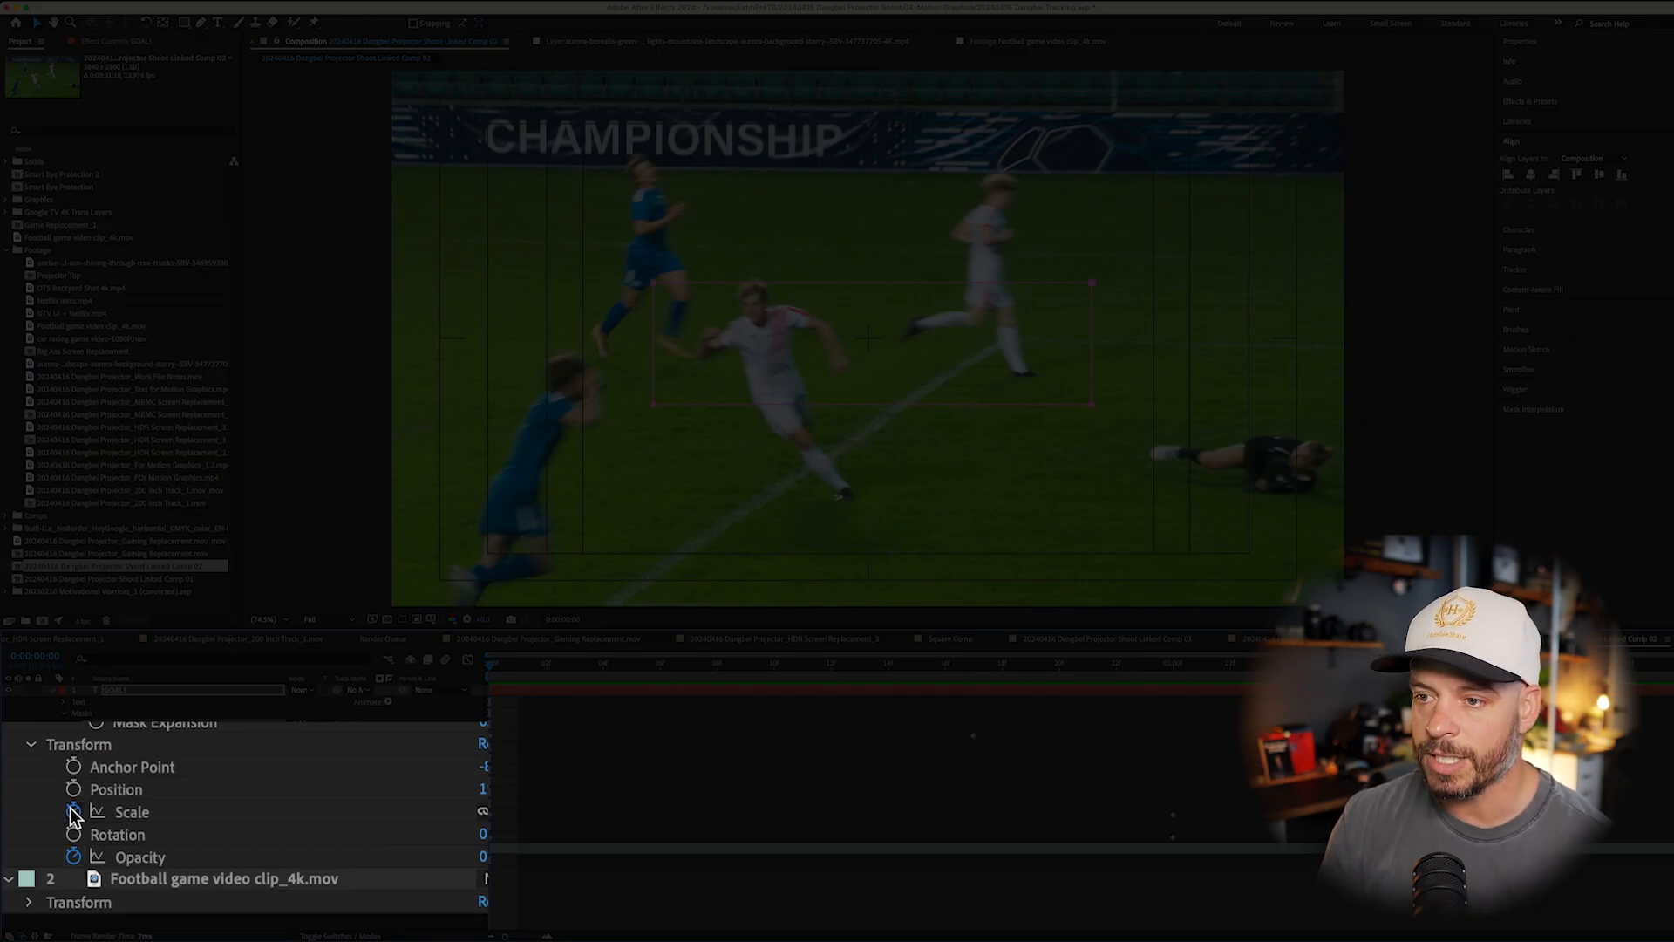
Remove the GOAL! layer's Scale keyframes and add a Position keyframe at 0:00:00:00
left_click(73, 812)
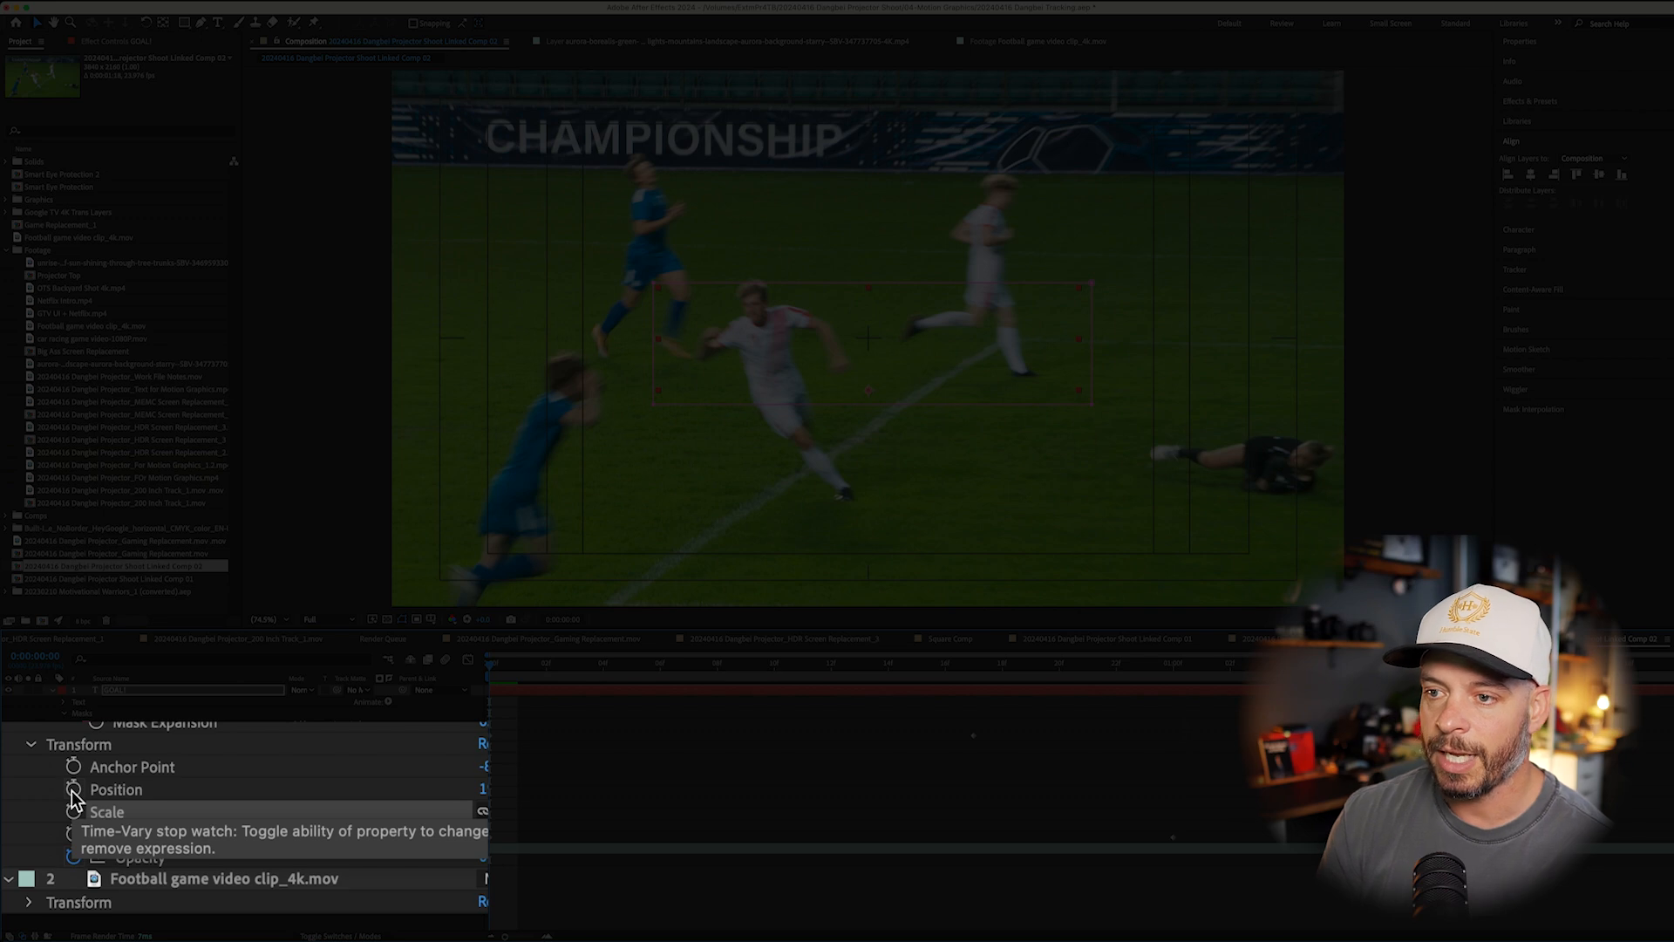
left_click(74, 790)
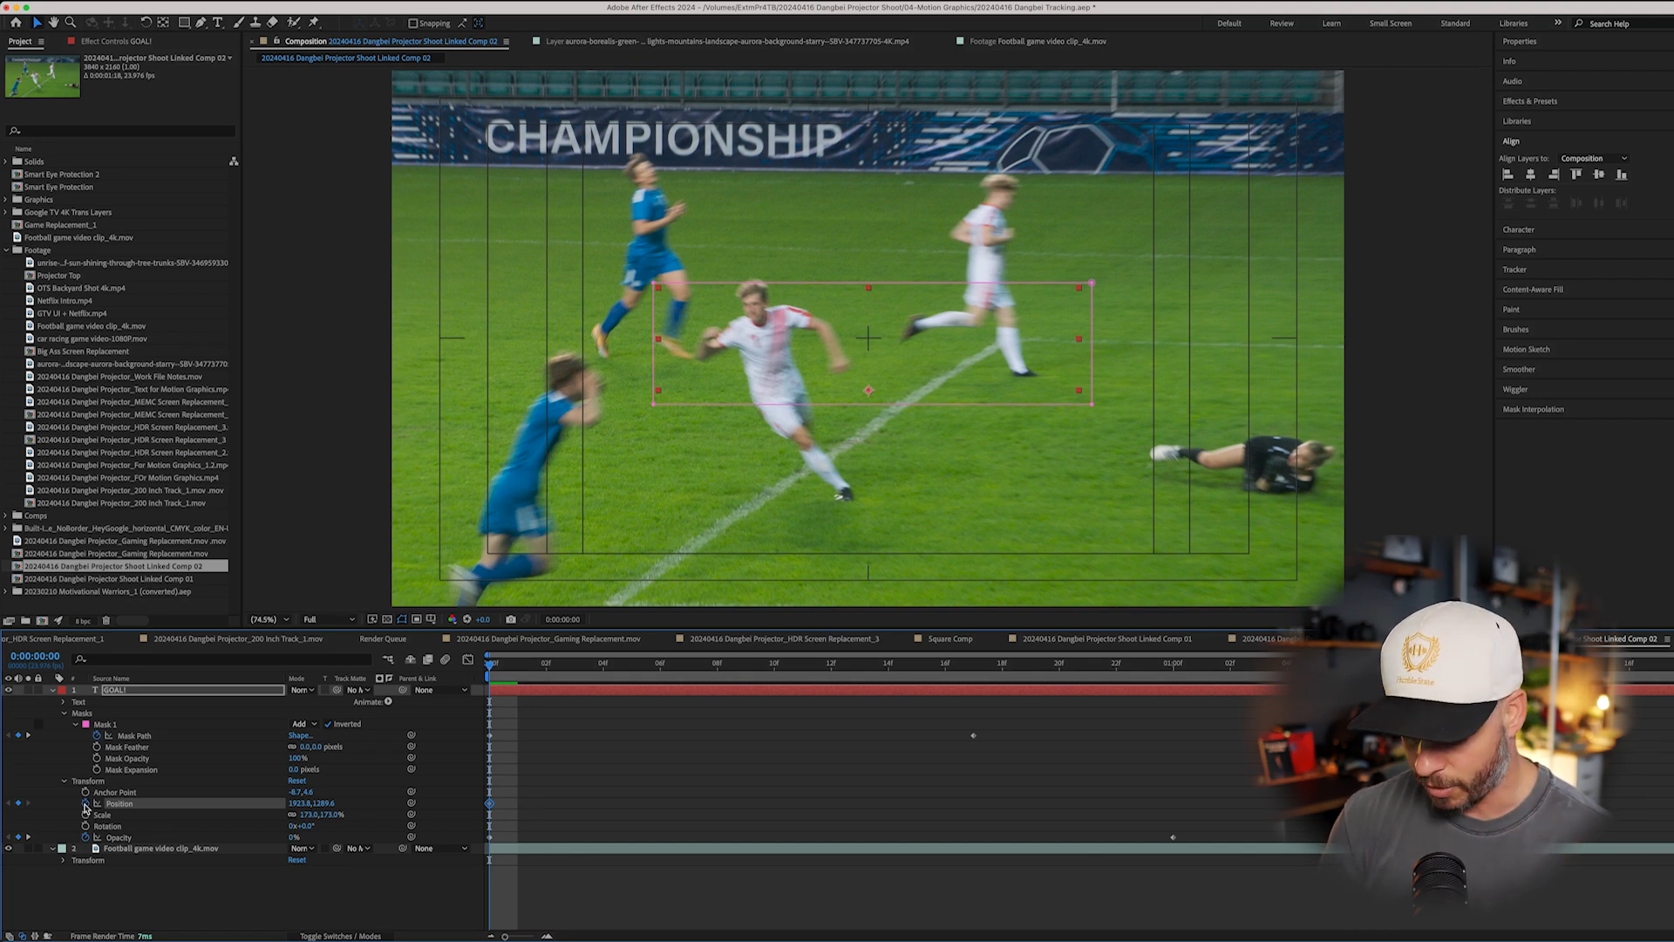
Show only the Position, Scale and Opacity properties of the GOAL! layer in the timeline
key("p")
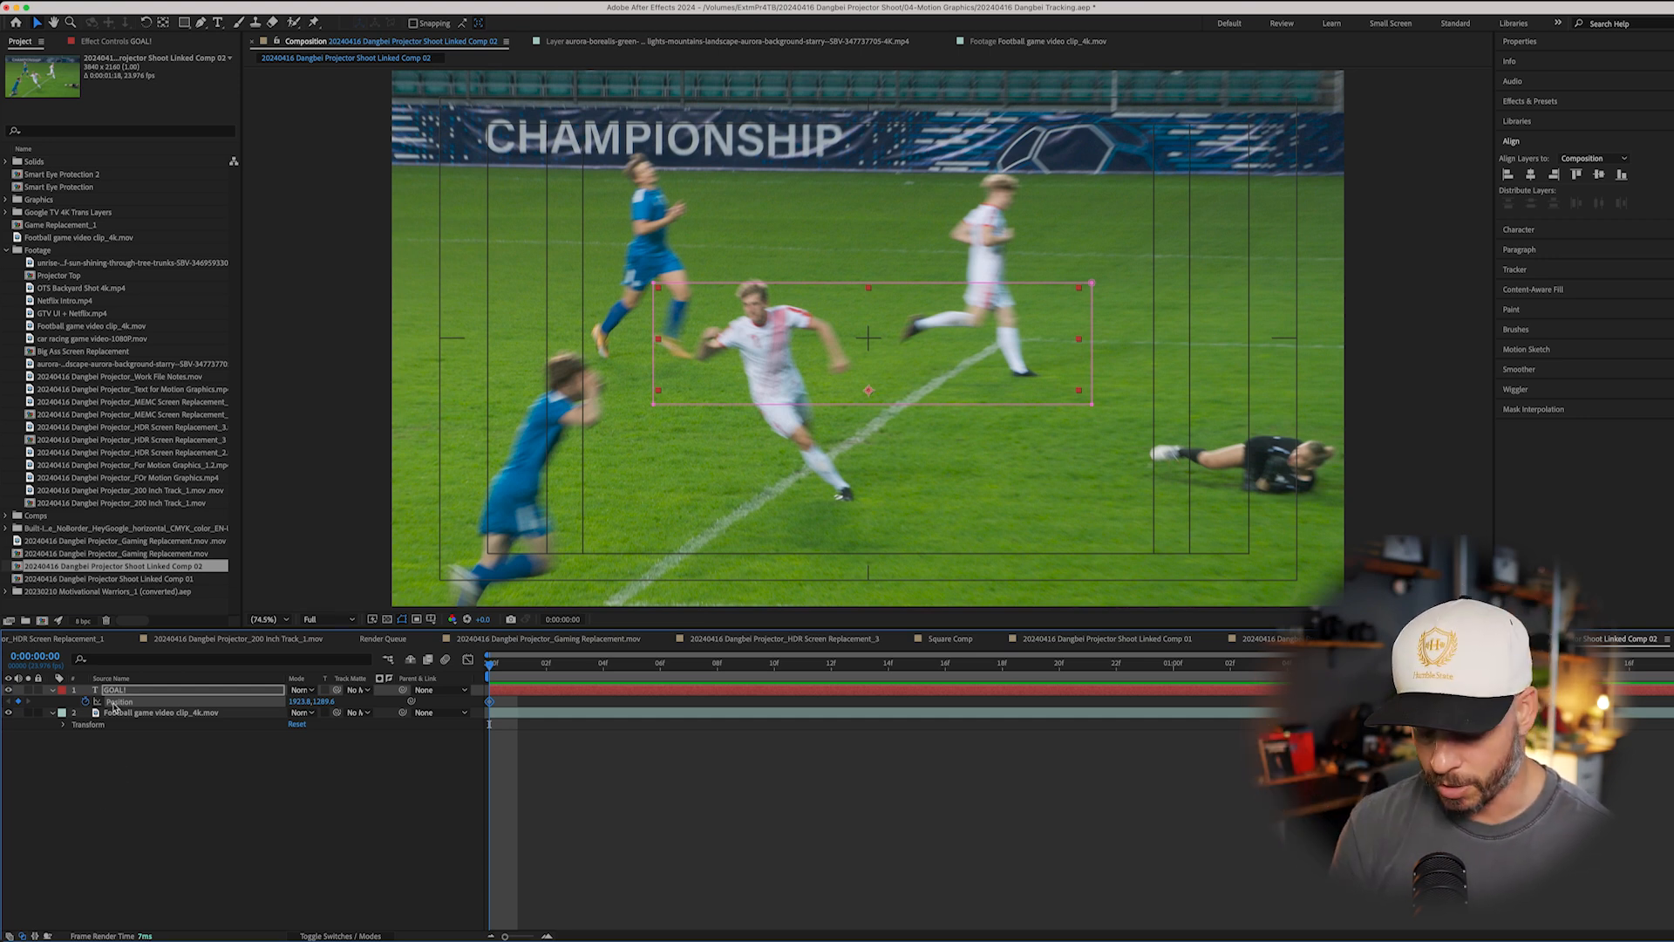
key("shift")
key("shift+s")
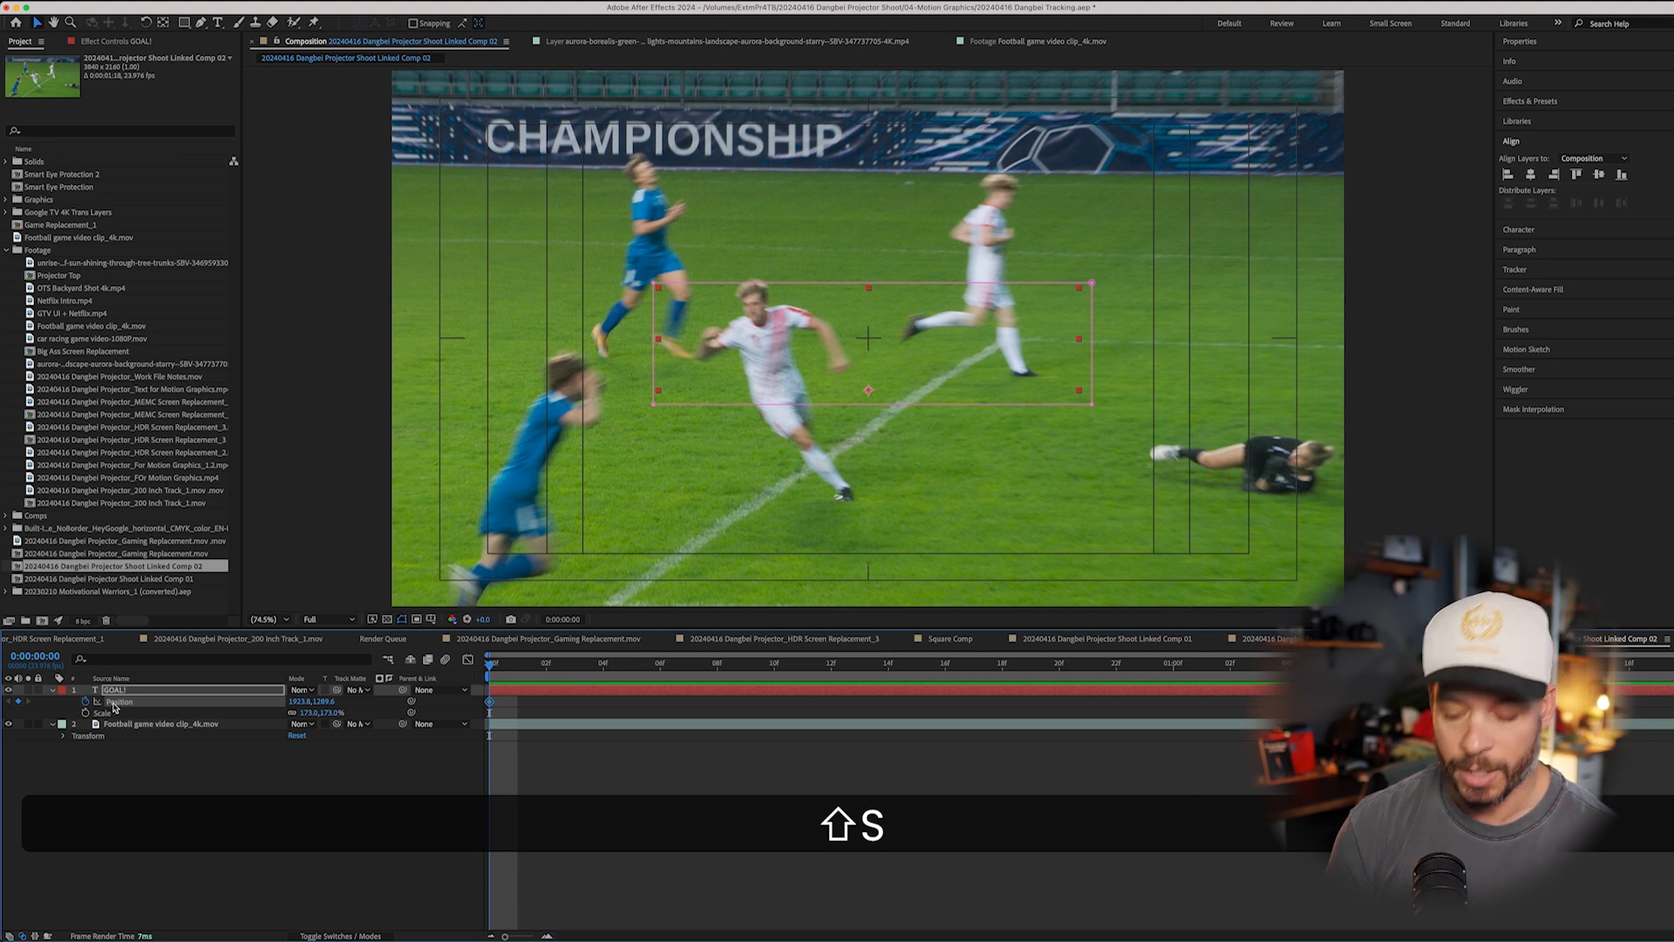
key("shift+t")
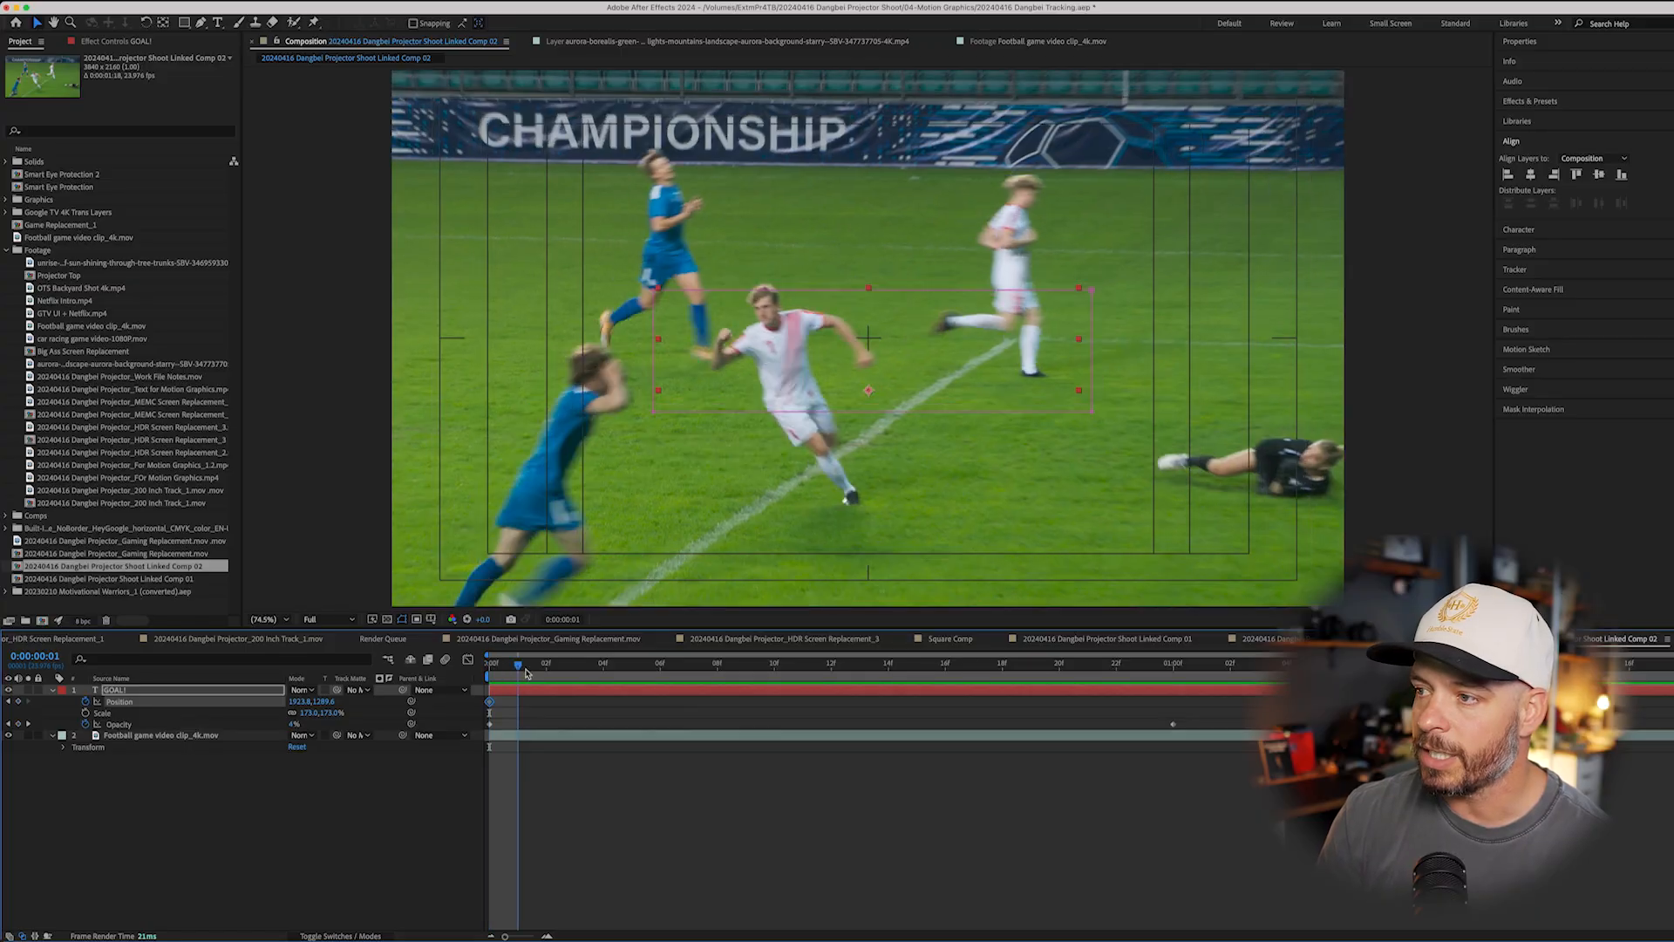
Add a Position keyframe at 0:00:00:15, and lower the GOAL! text to 1923.8, 1457.6 at the 0:00:00:00 keyframe
left_click_drag(525, 672, 913, 686)
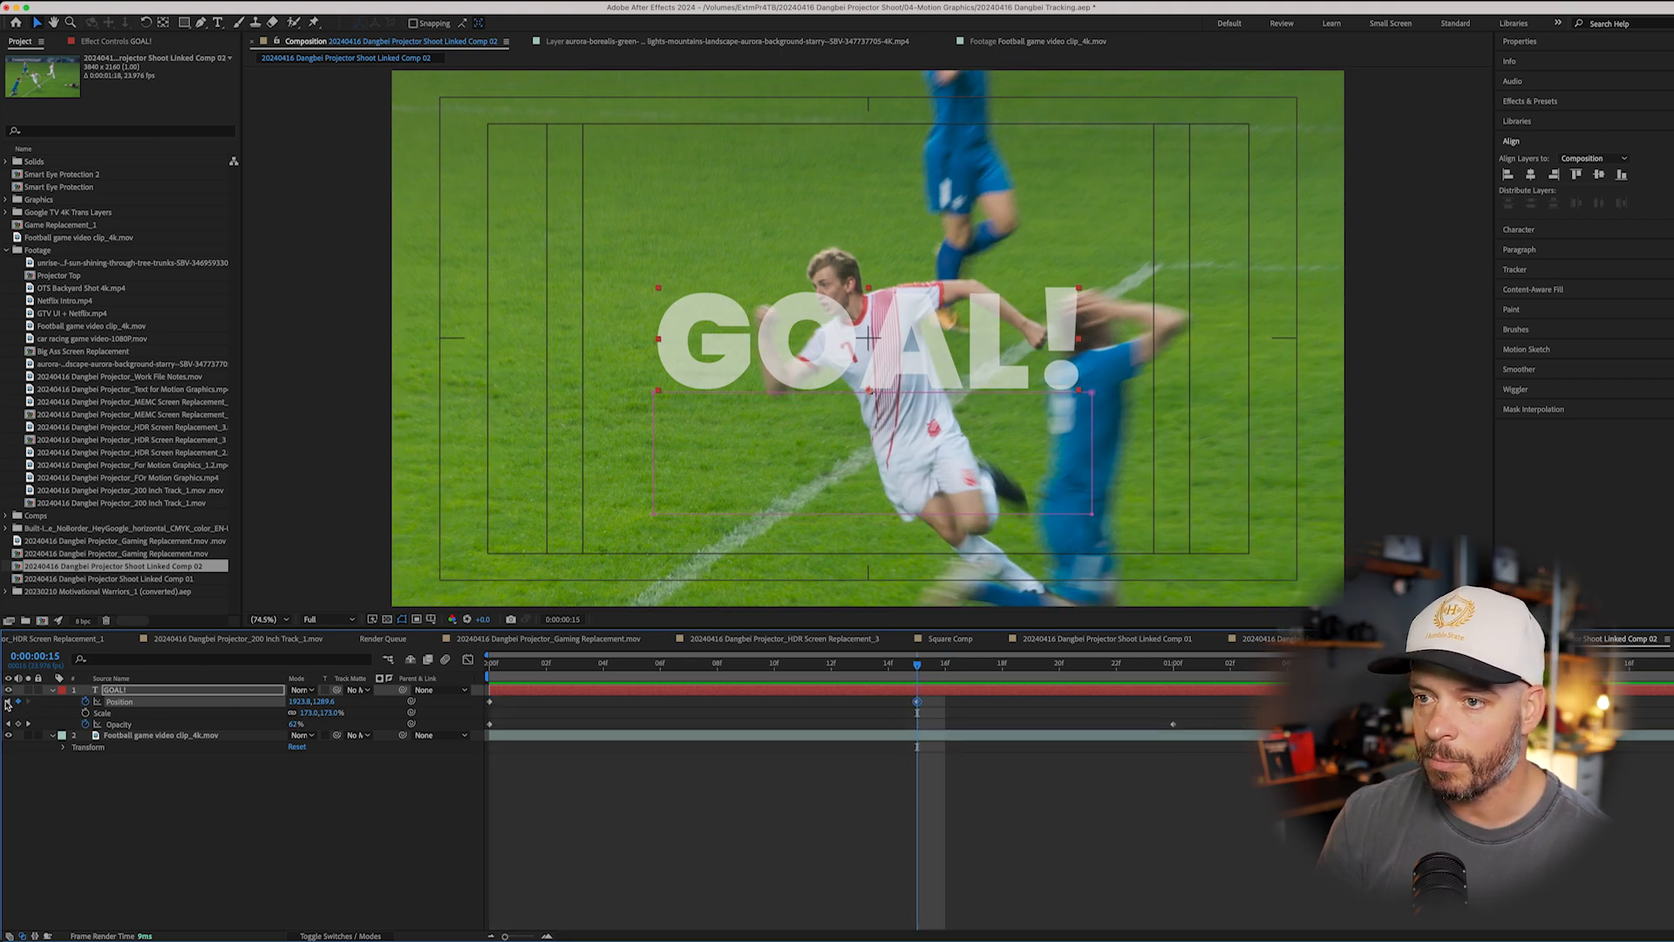
left_click(8, 701)
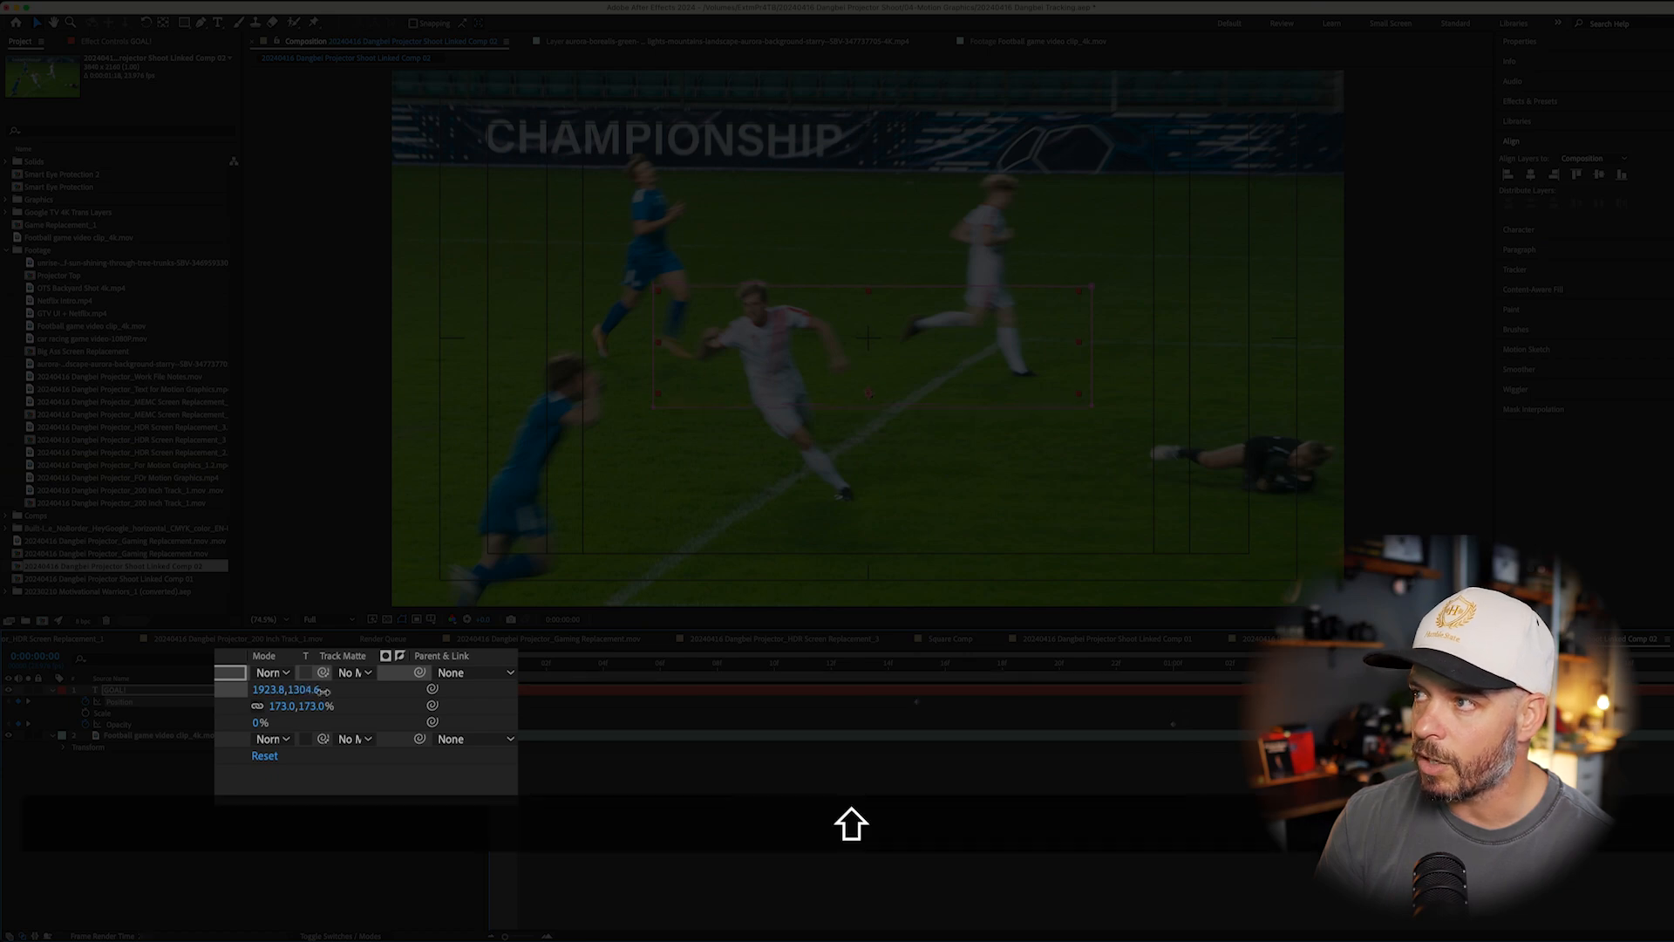
left_click_drag(323, 689, 427, 714)
Examine the GOAL! text's motion path up close, and play back the position animation with the whole frame in view
scroll(884, 438, "down", 1)
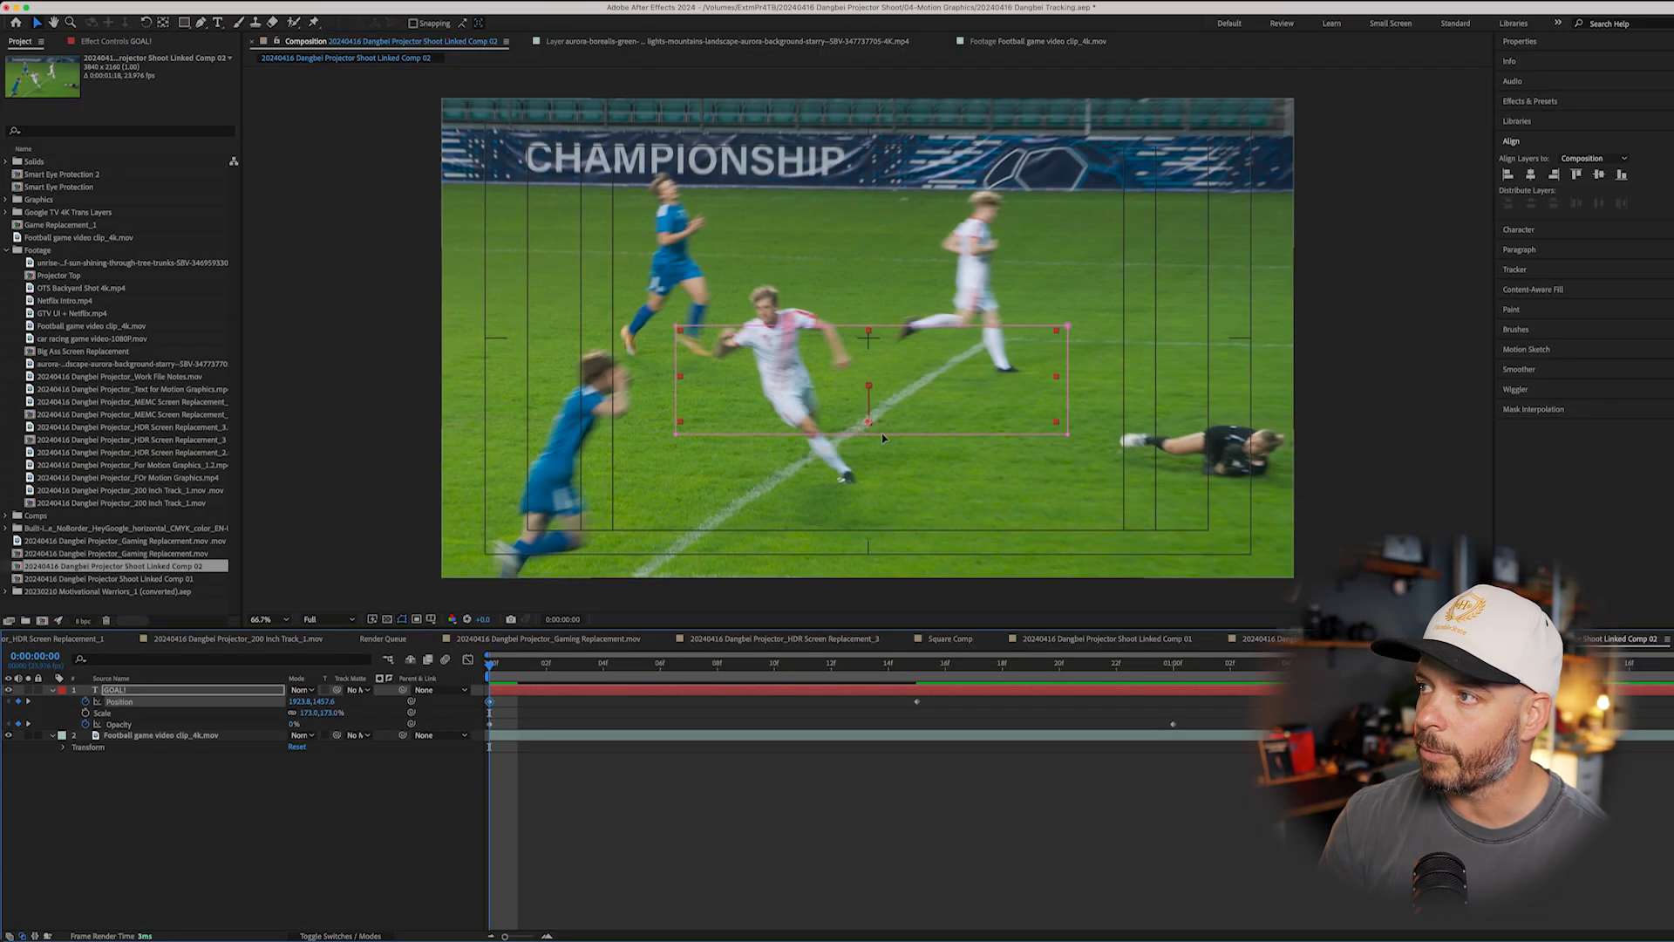
scroll(891, 443, "up", 2)
key("h")
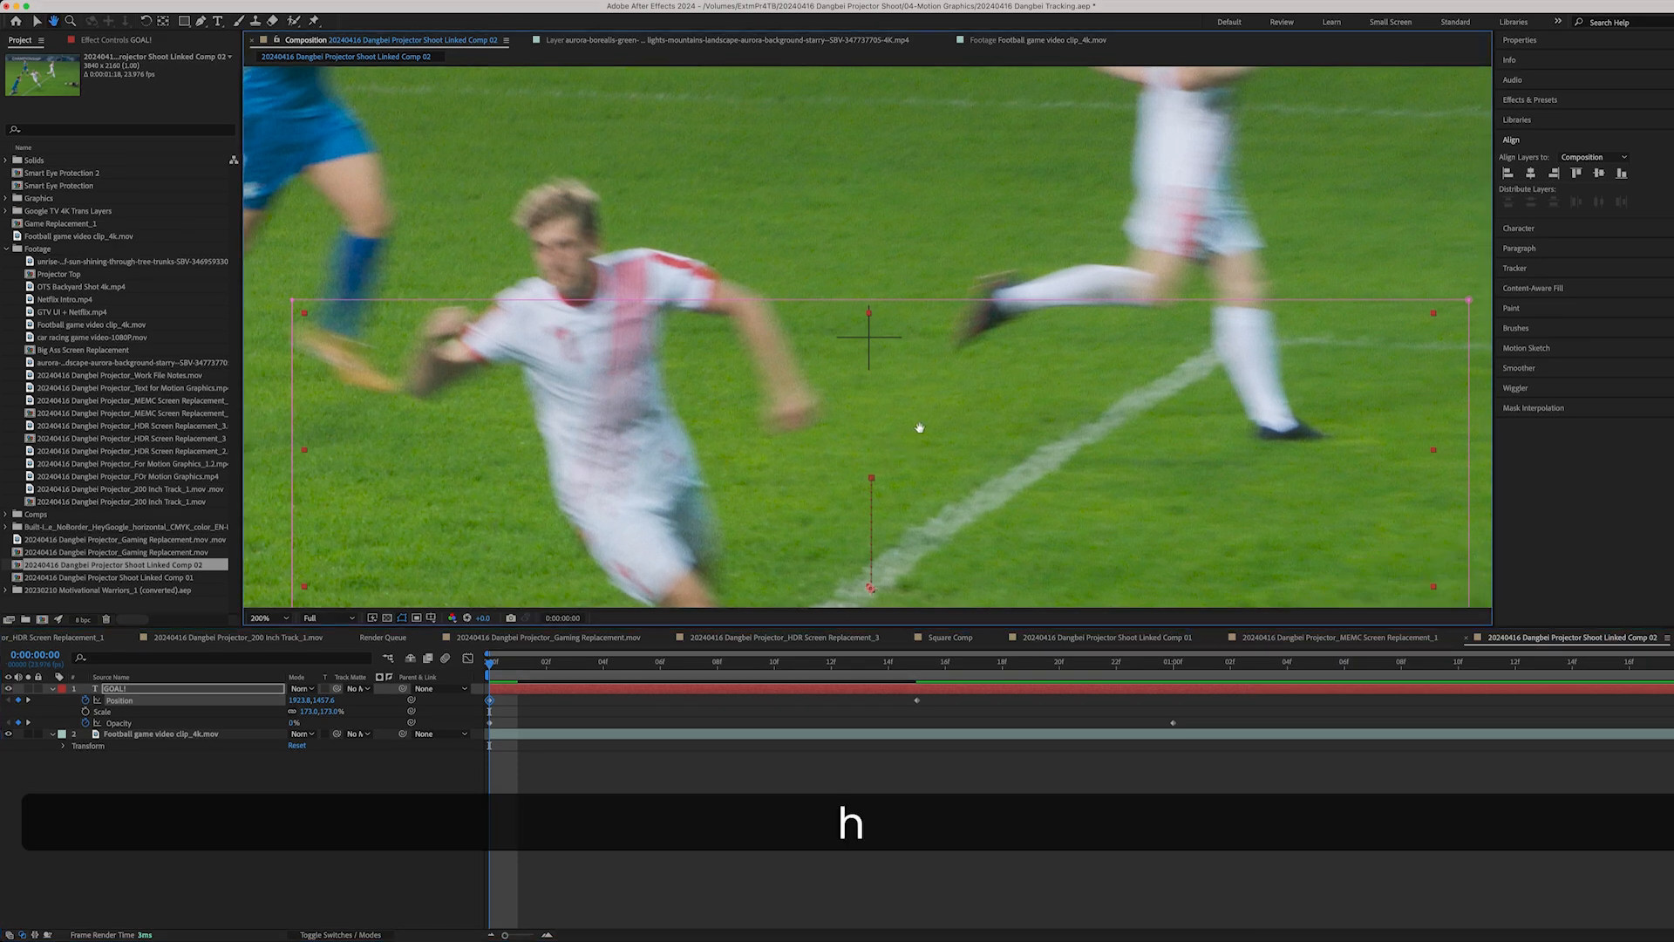
left_click_drag(898, 481, 897, 310)
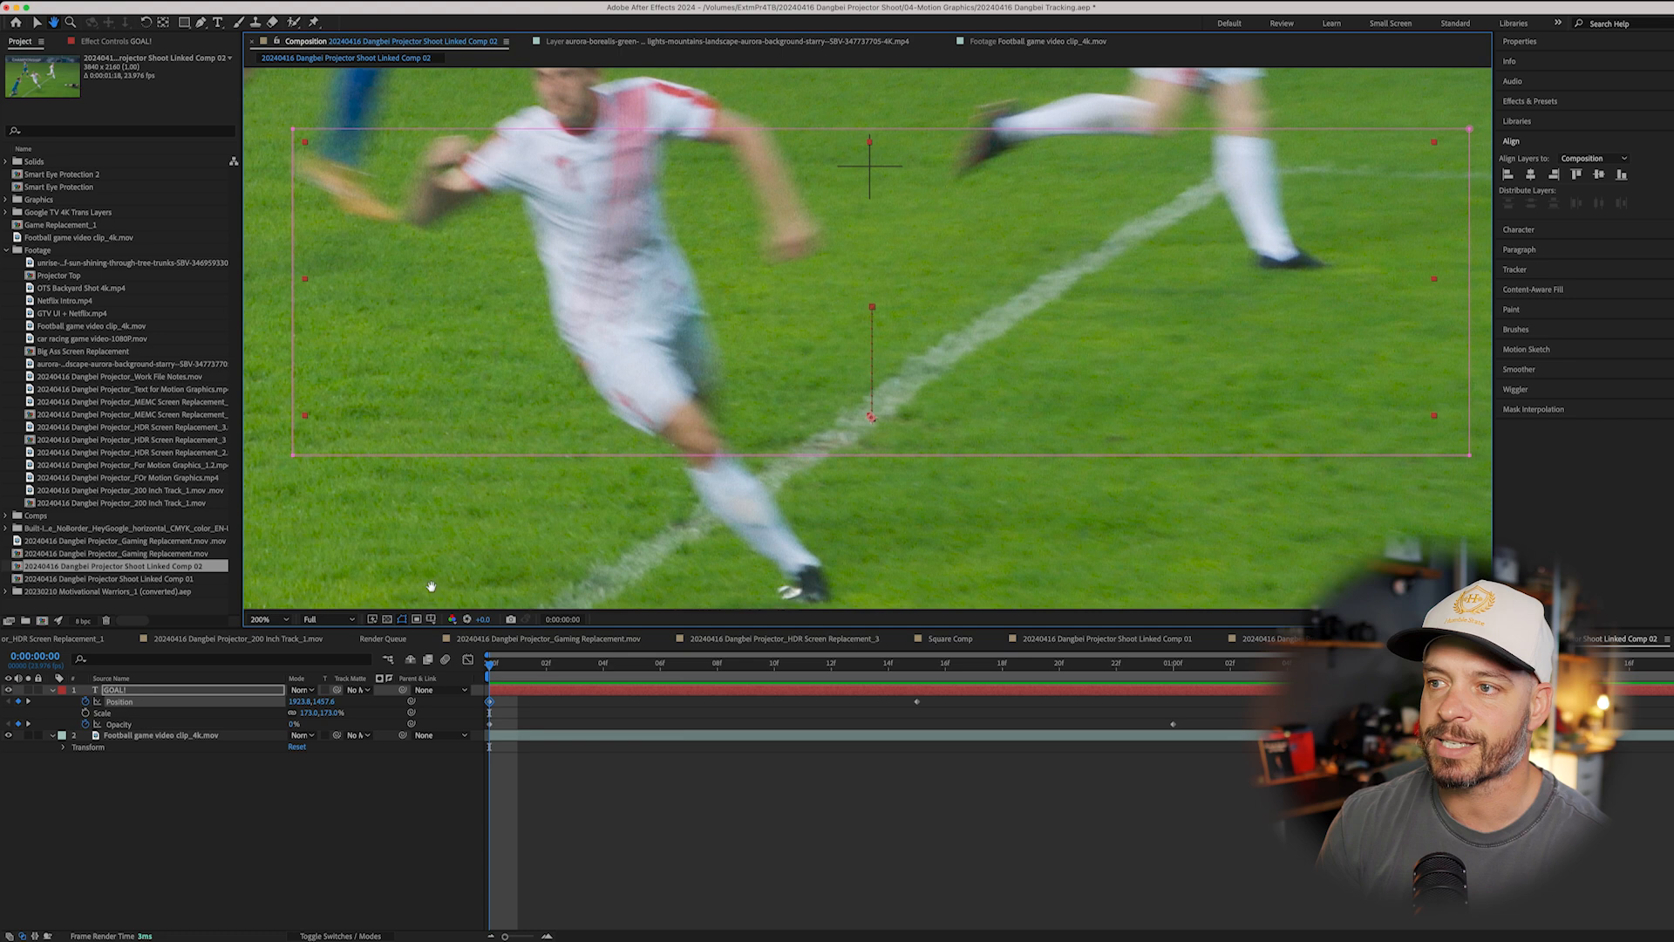
left_click(279, 623)
left_click(284, 635)
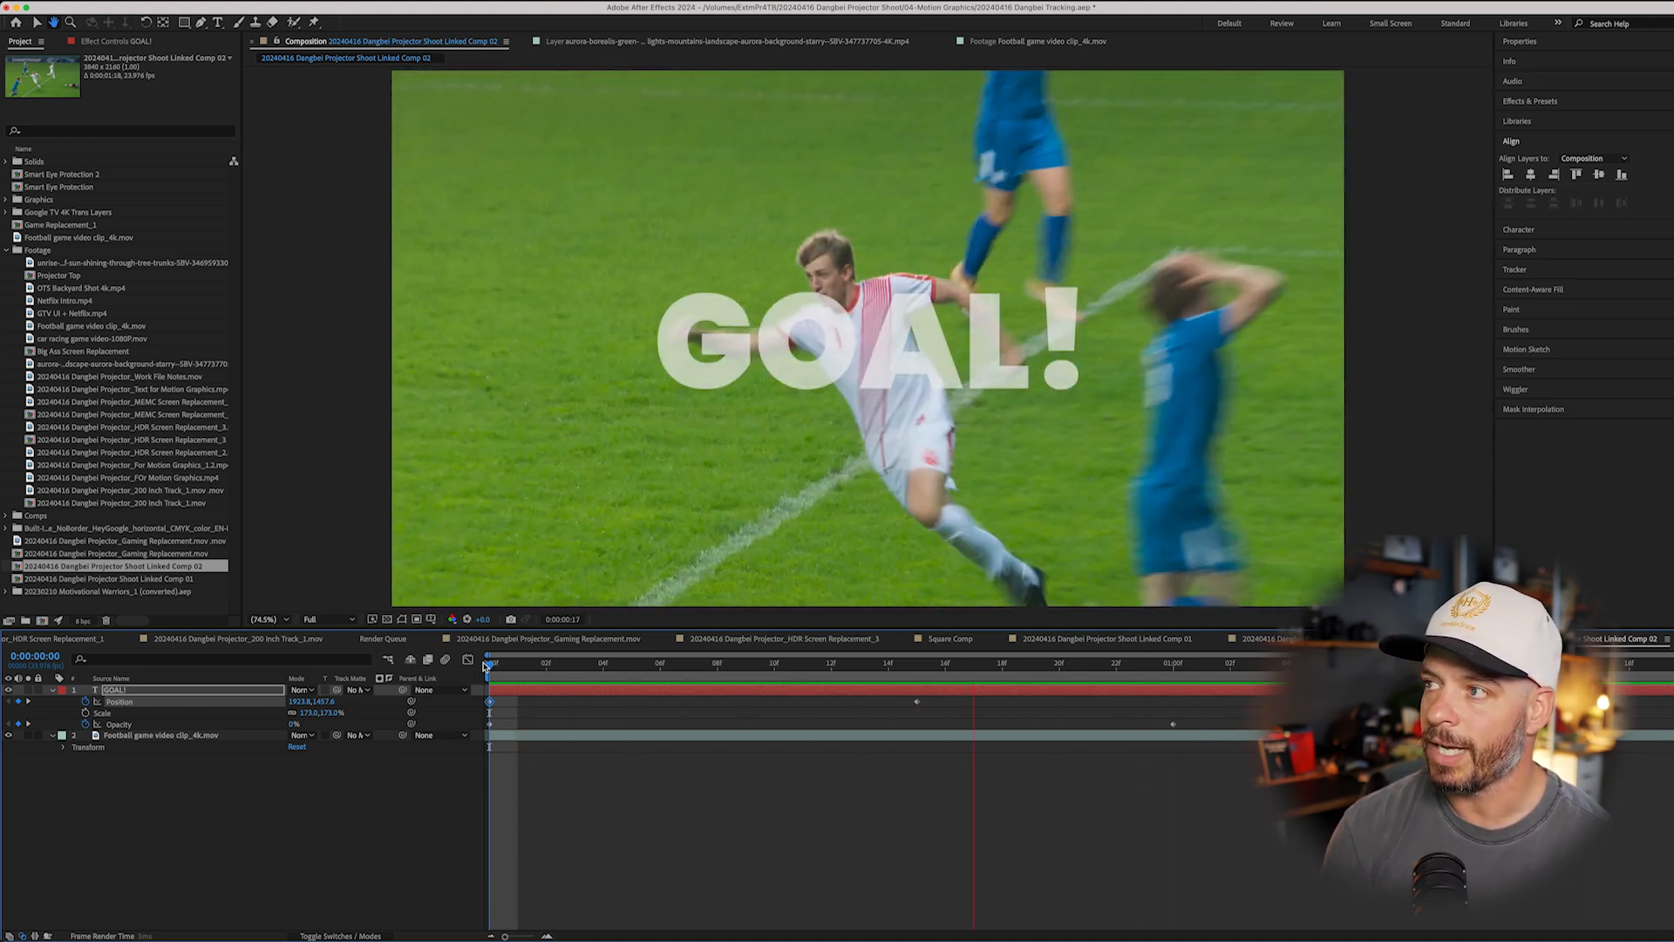
key("space")
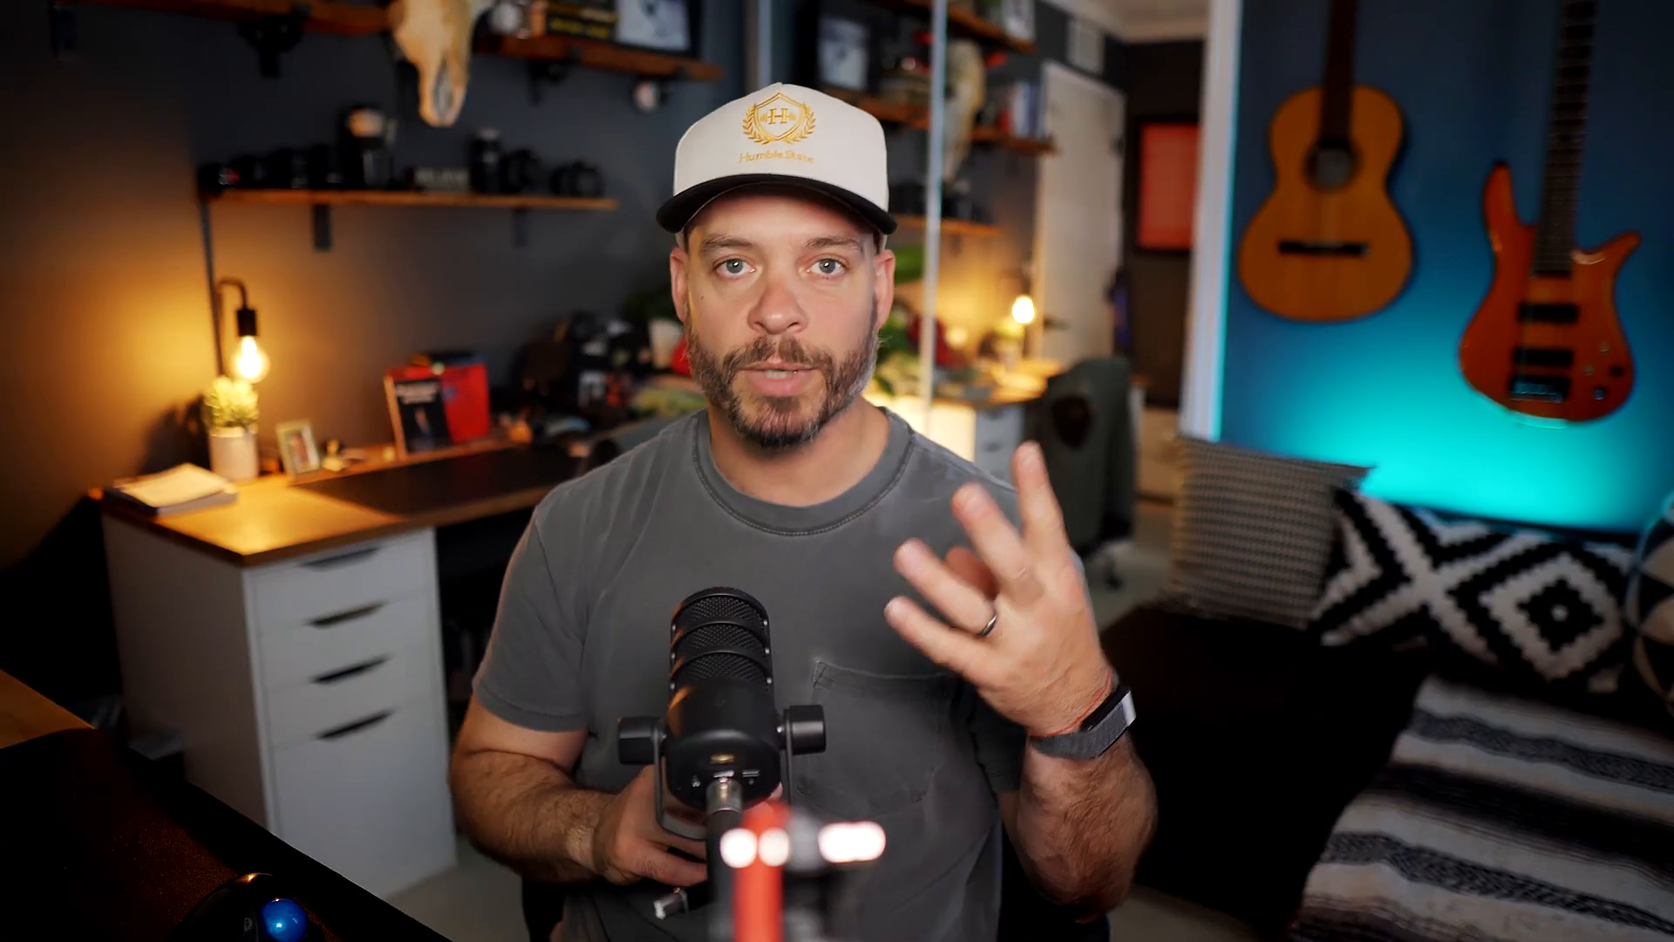